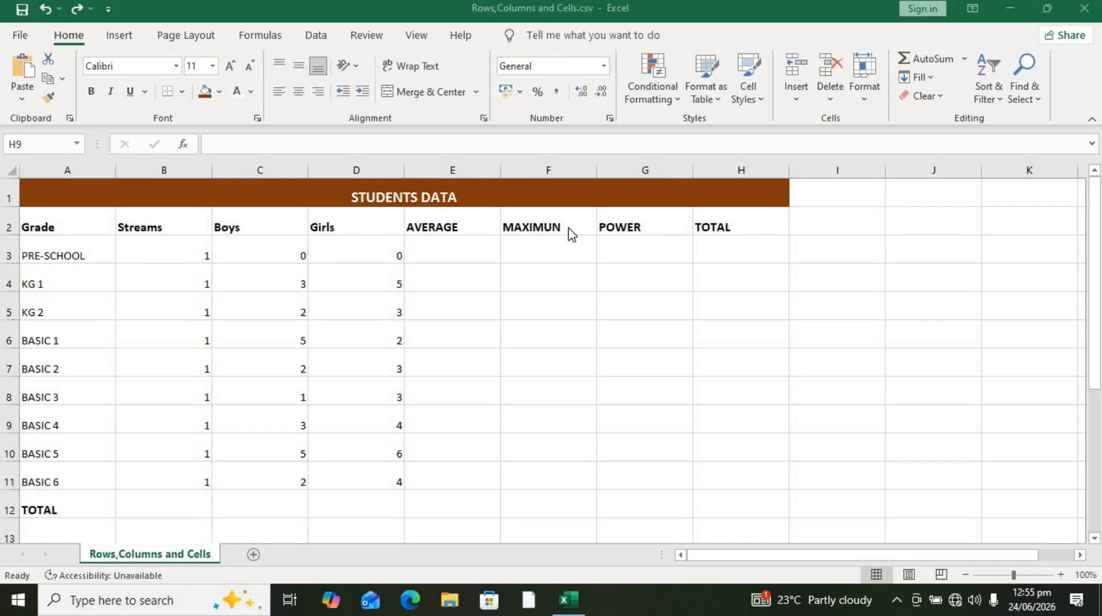
Examine the grade list and the Boys, Girls and TOTAL cells of the PRE-SCHOOL row.
click(73, 484)
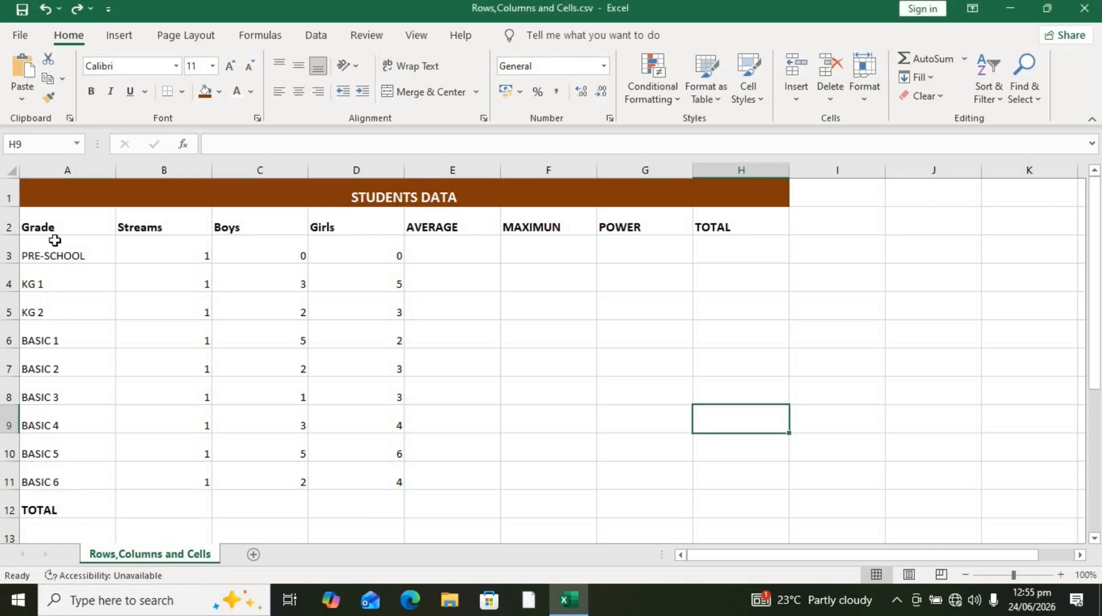
drag(53, 245, 94, 494)
click(94, 494)
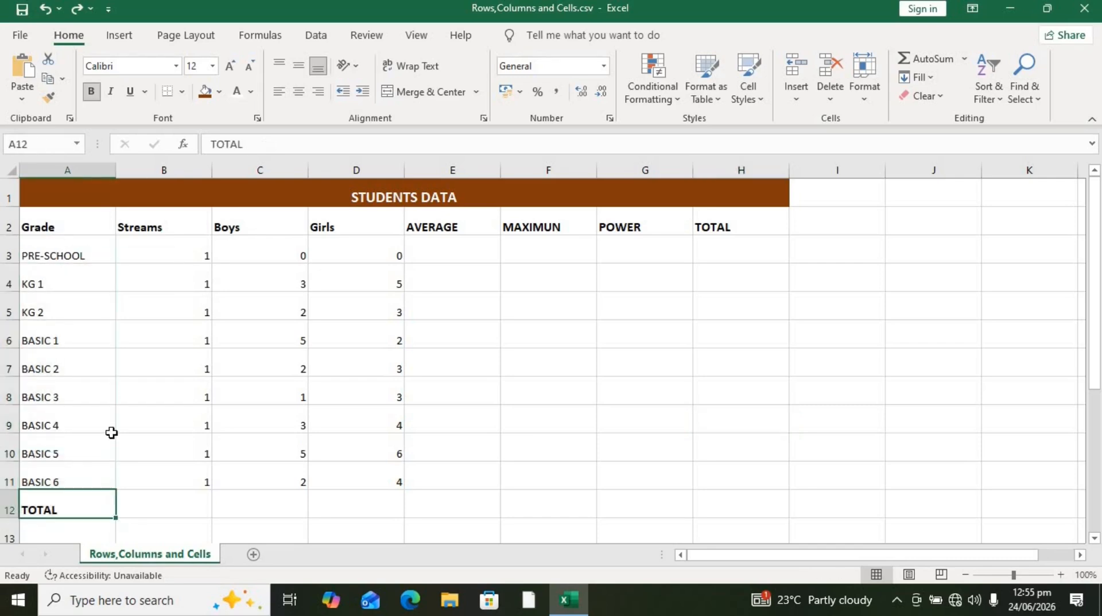
click(263, 240)
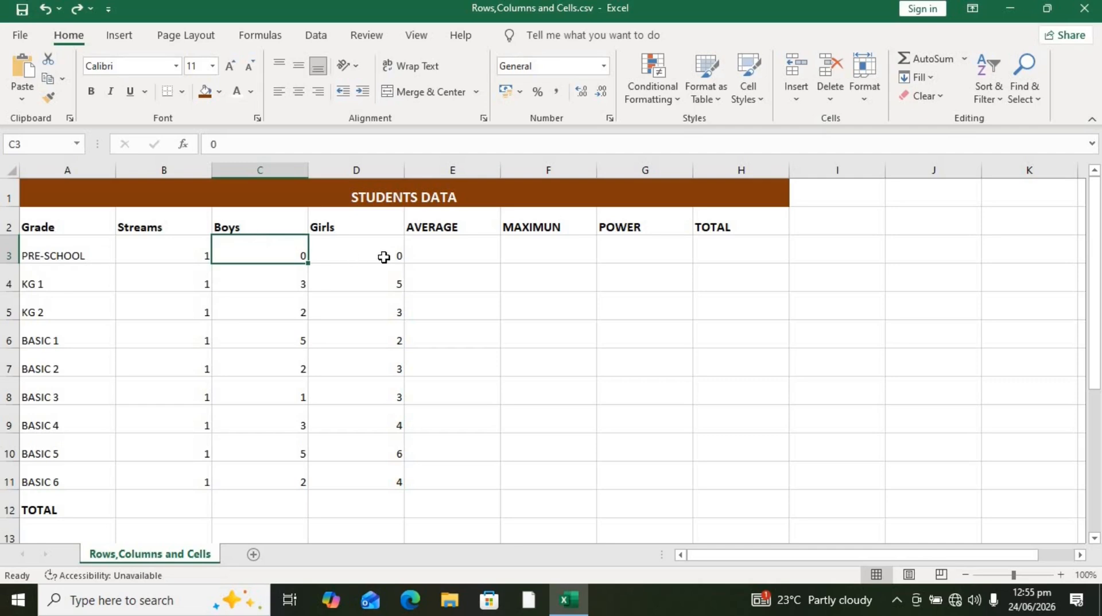
click(382, 257)
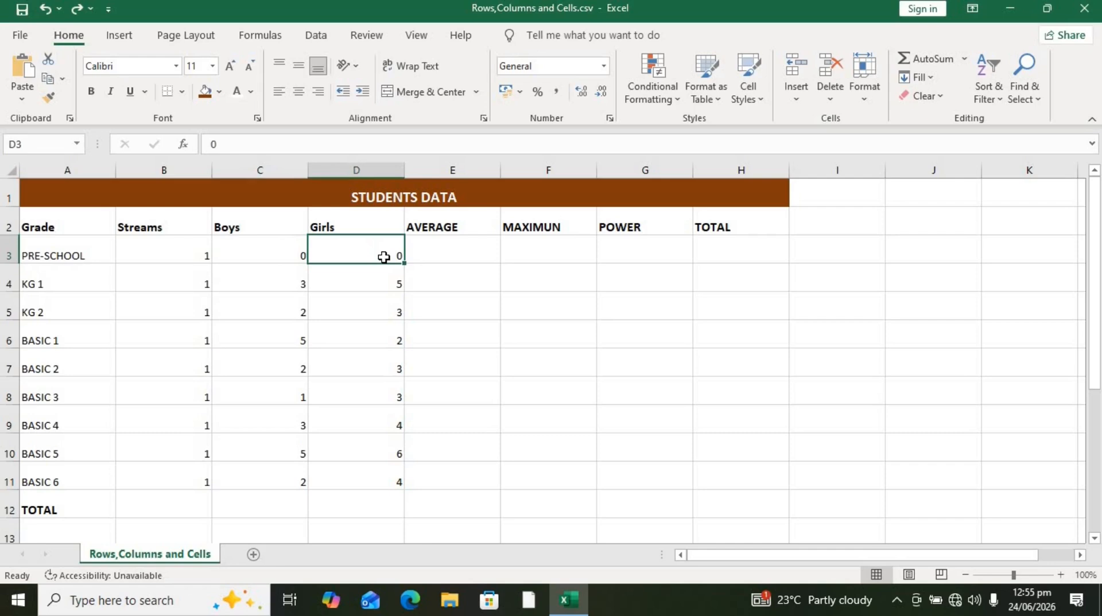
click(742, 250)
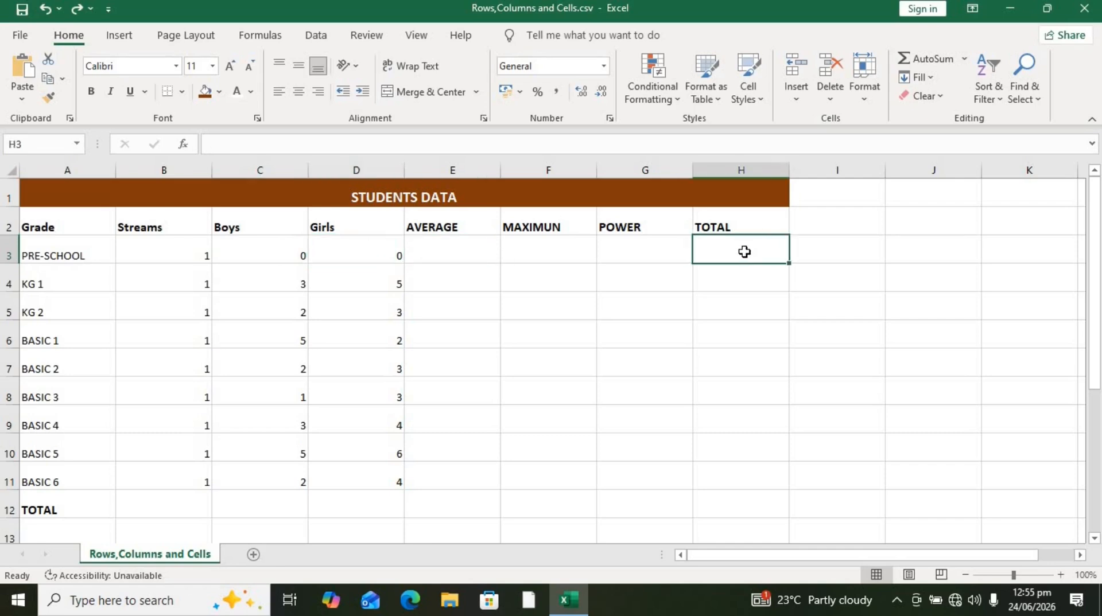
click(280, 255)
click(360, 254)
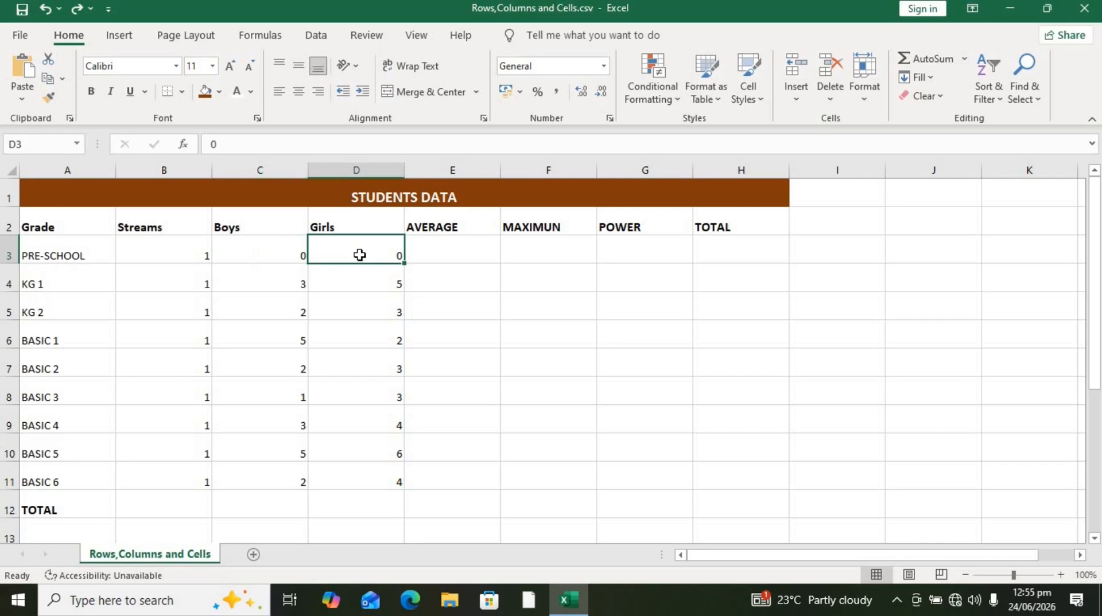
click(238, 265)
click(327, 253)
click(263, 260)
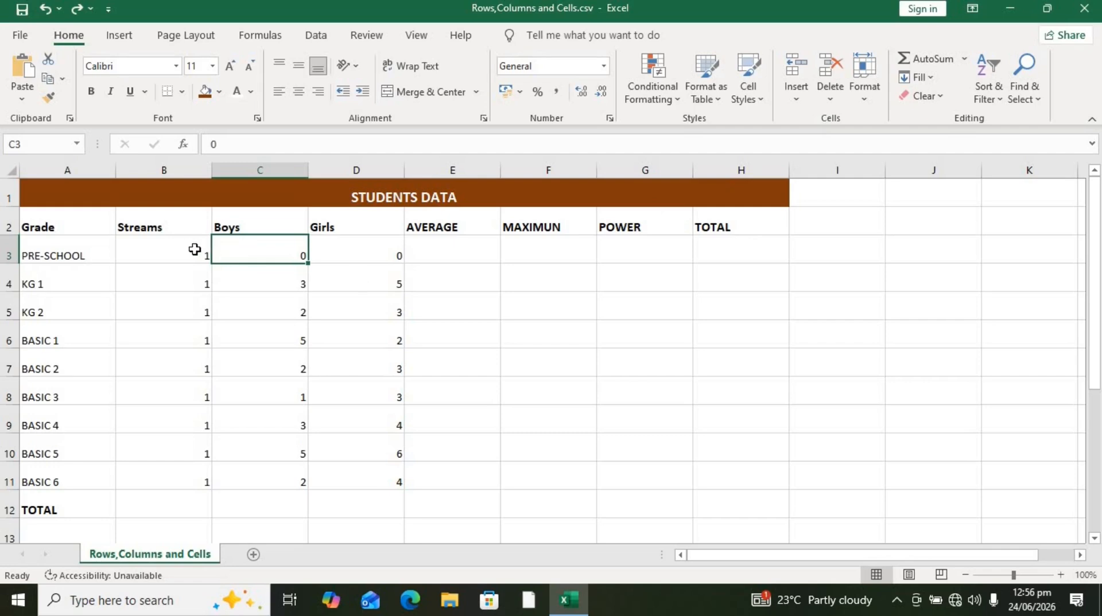
click(12, 145)
click(371, 258)
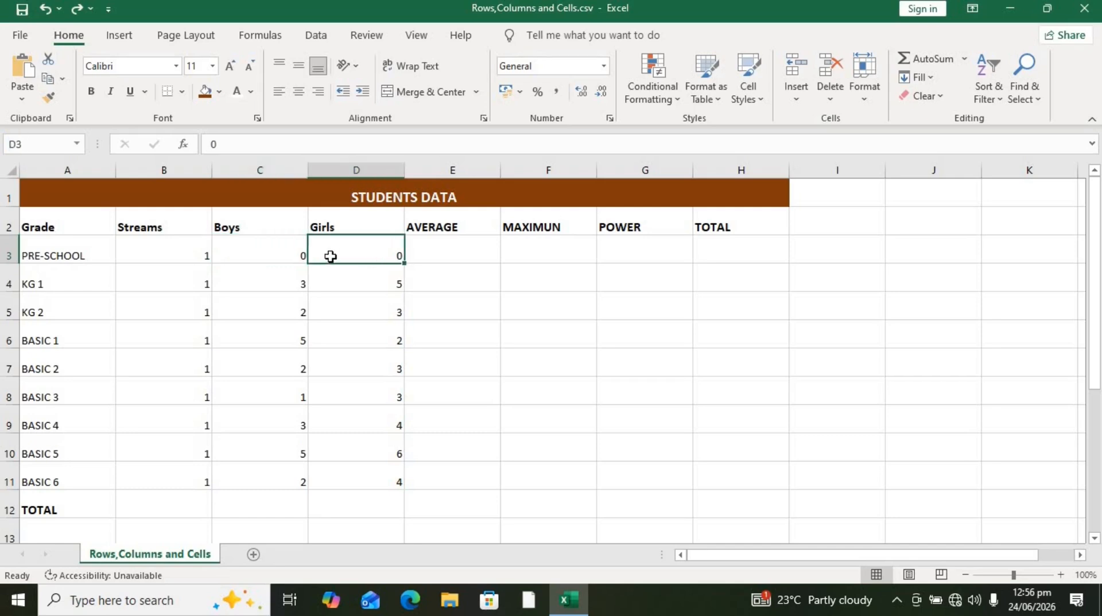
Enter the formula =C3+D3 in H3 to add the PRE-SCHOOL boys and girls.
click(713, 251)
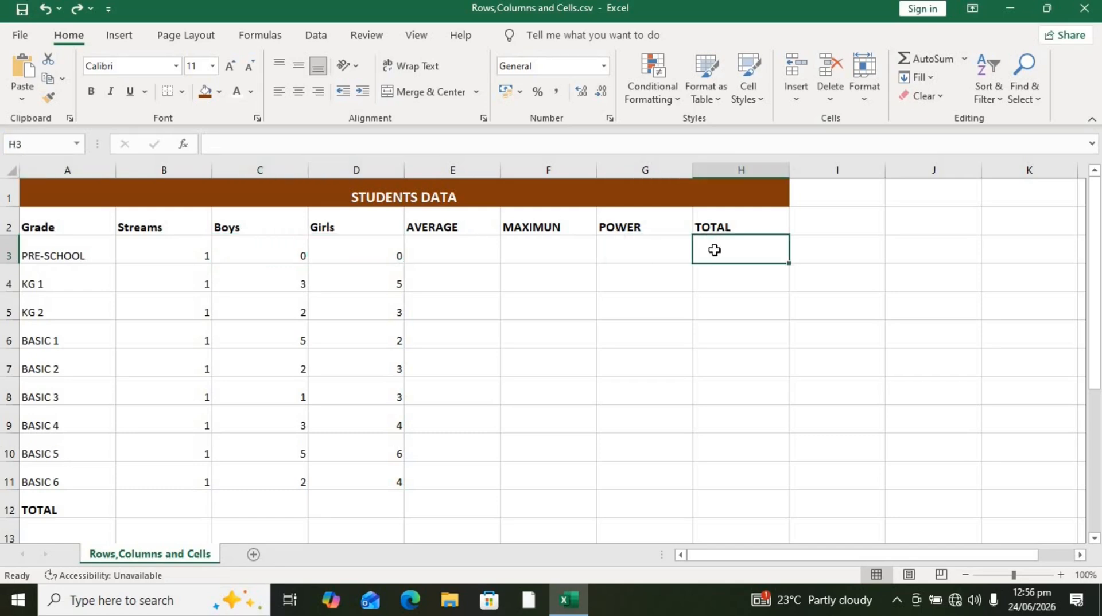
text(=)
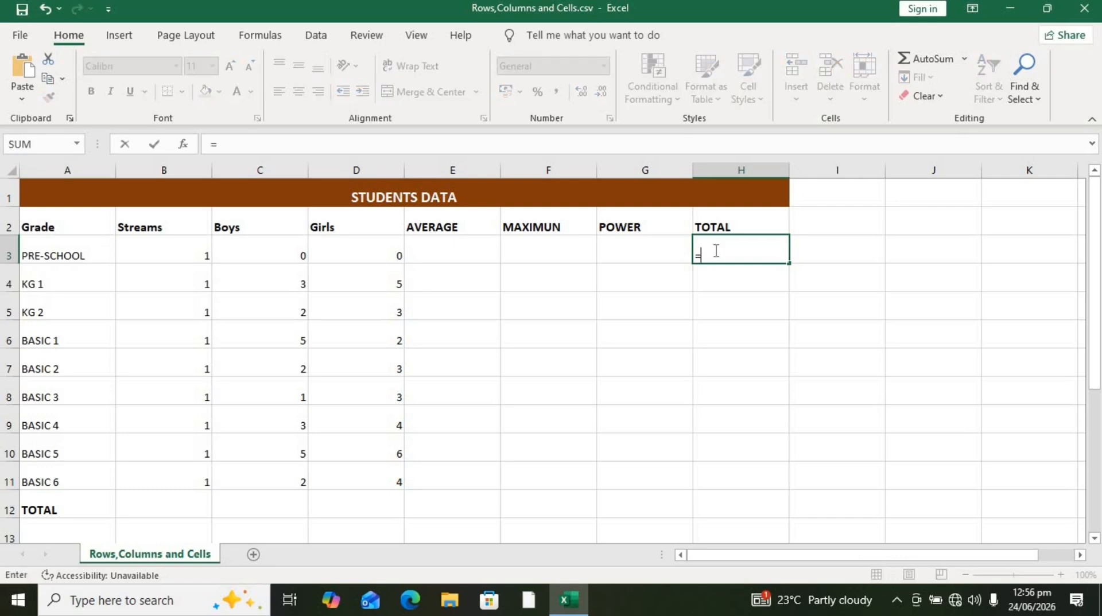
click(276, 257)
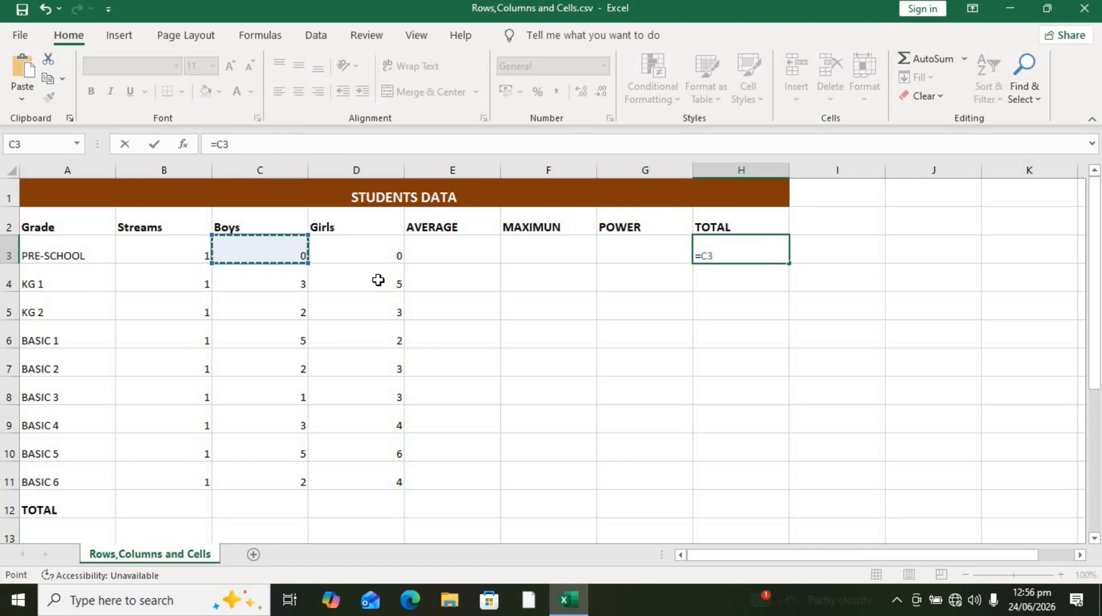
text(+)
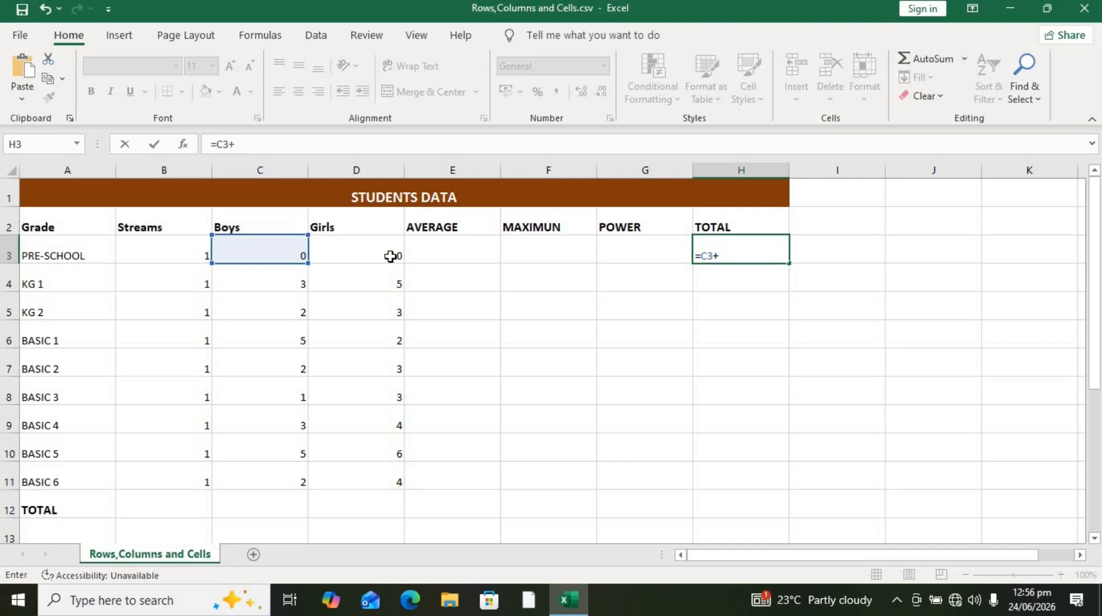
click(390, 257)
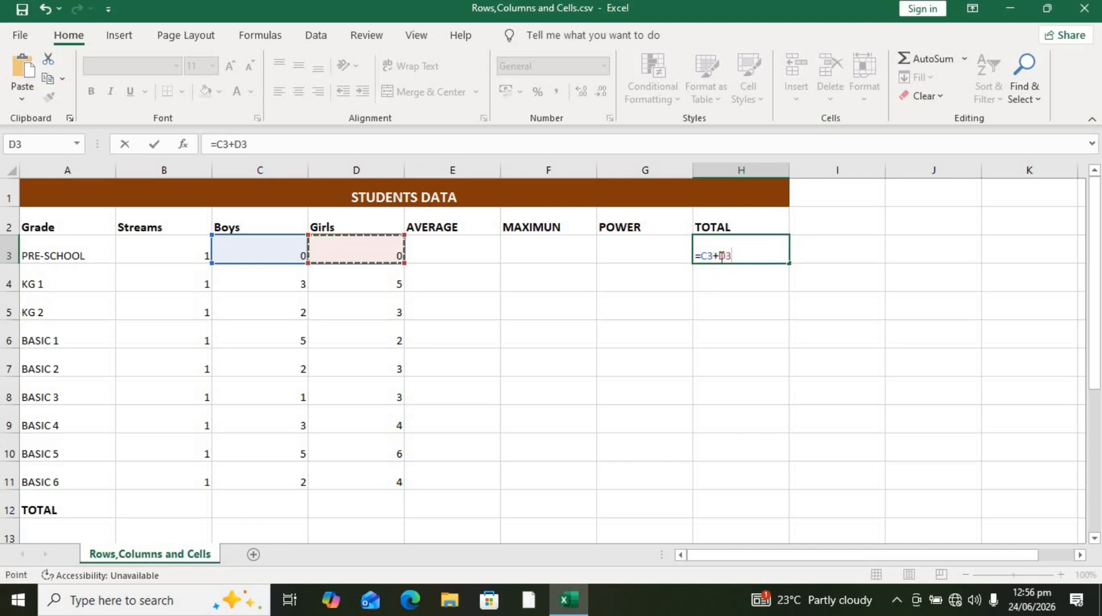
key(Return)
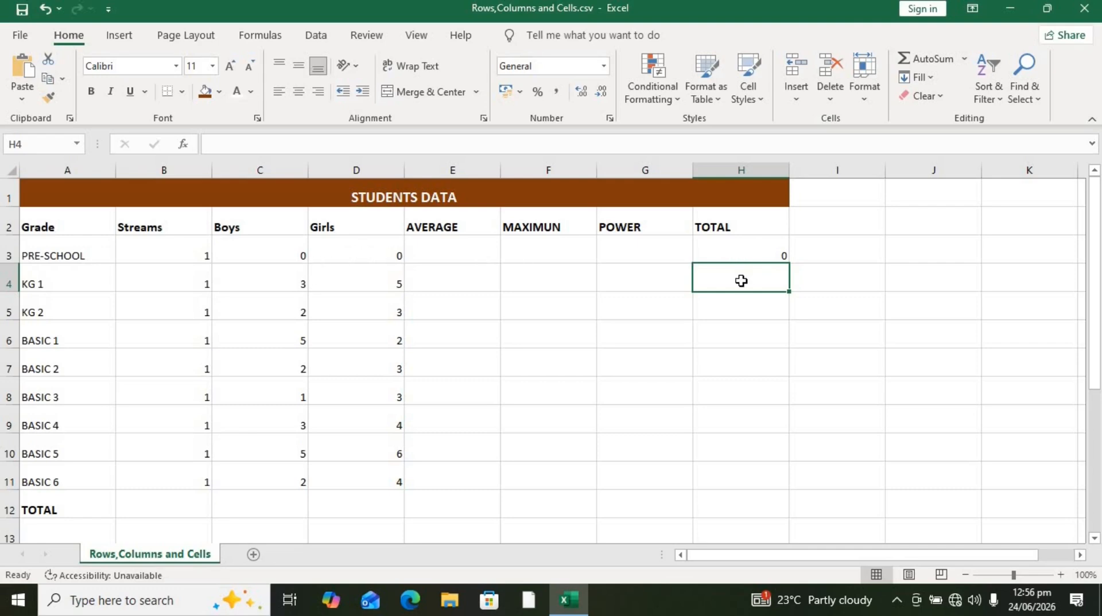
Enter the formula =C4+D4 in H4 to add the KG 1 boys and girls.
text(=)
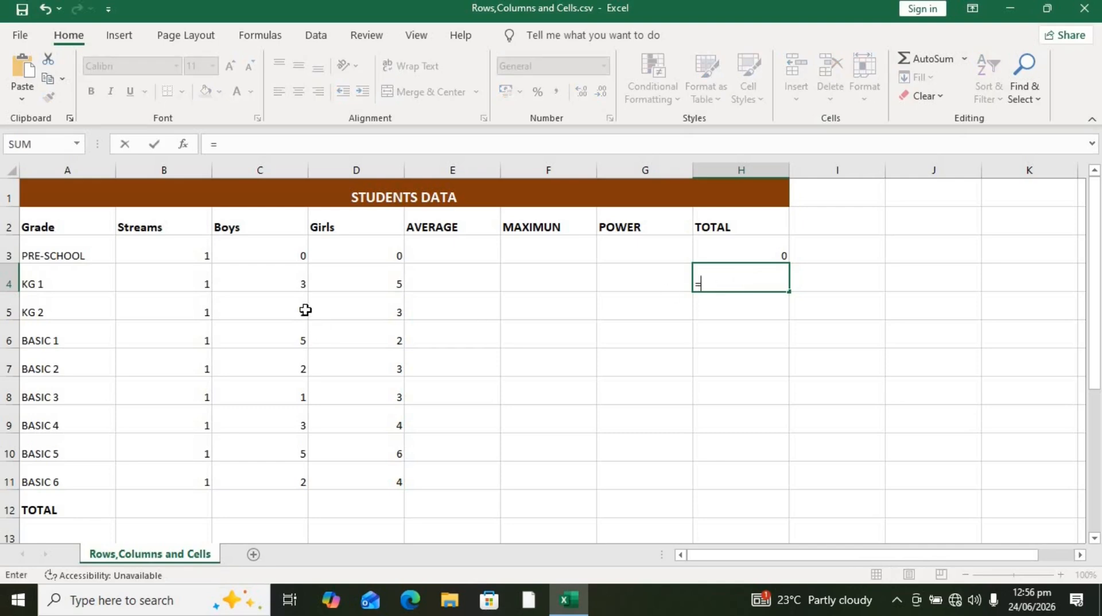
click(288, 287)
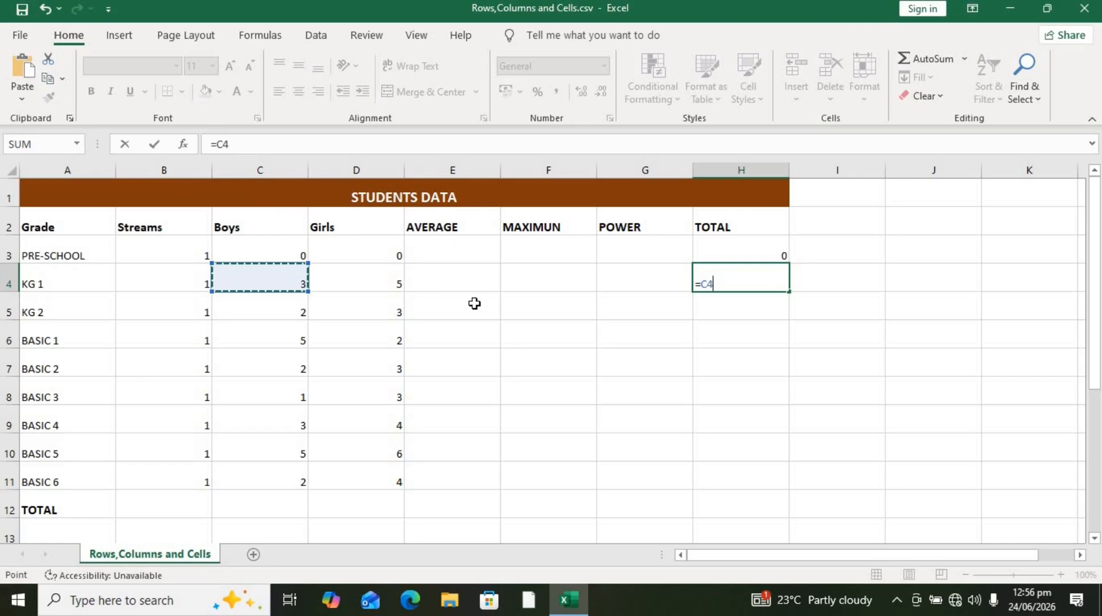
text(+)
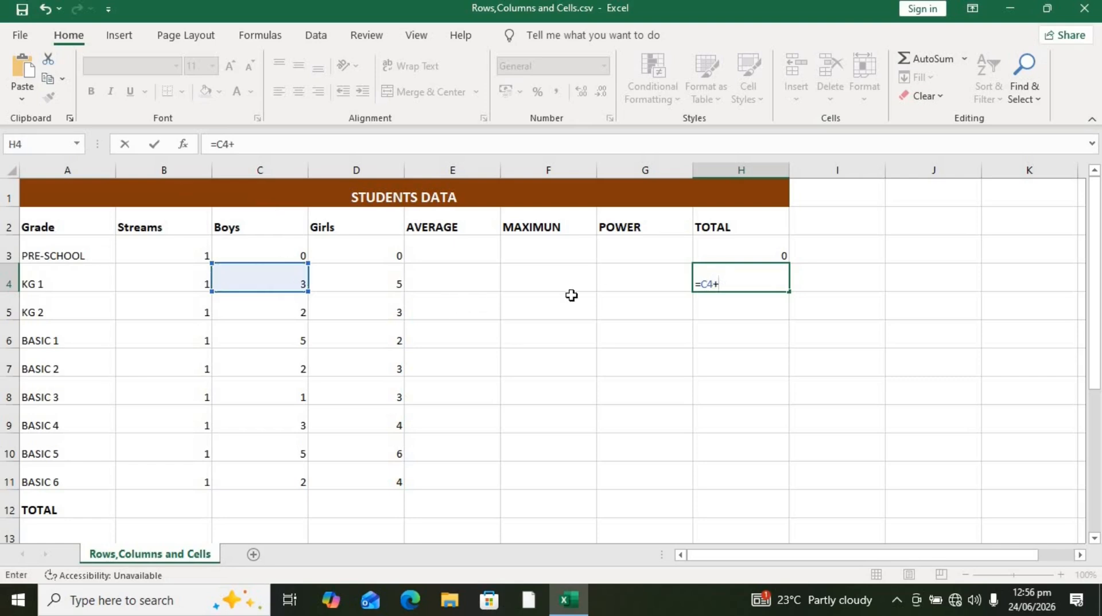
click(362, 278)
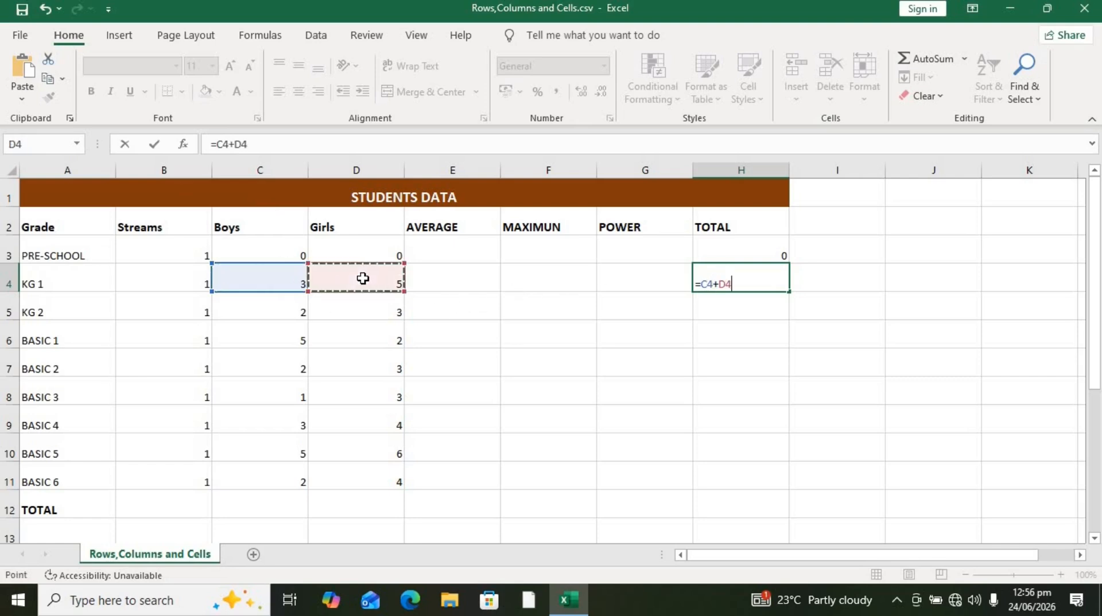
key(Return)
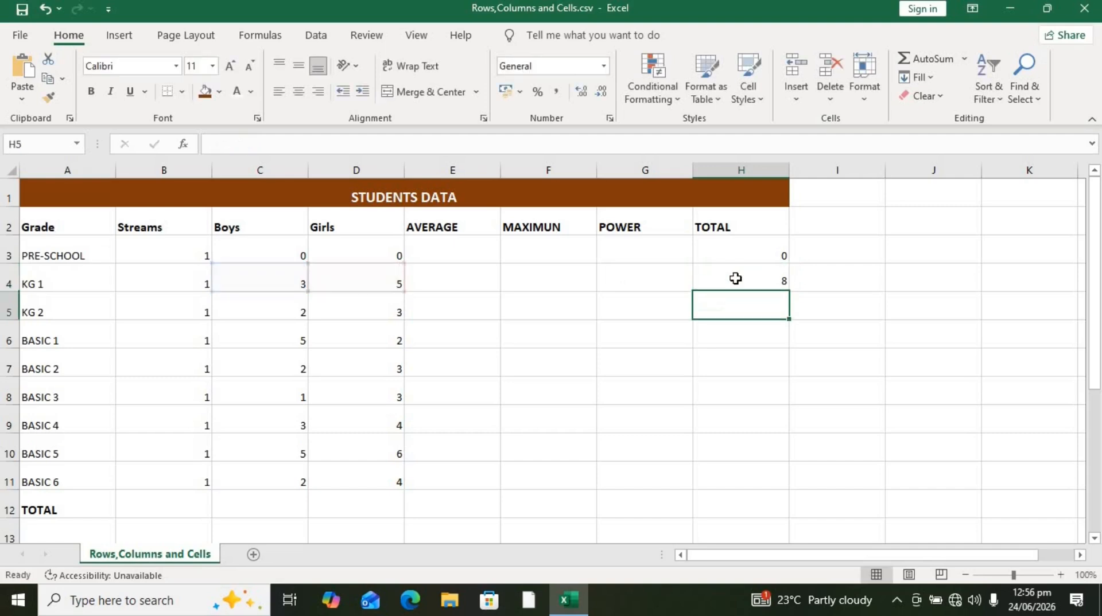
Review the KG 1 boys and girls cells and the formulas in total cells H4 and H3.
click(300, 284)
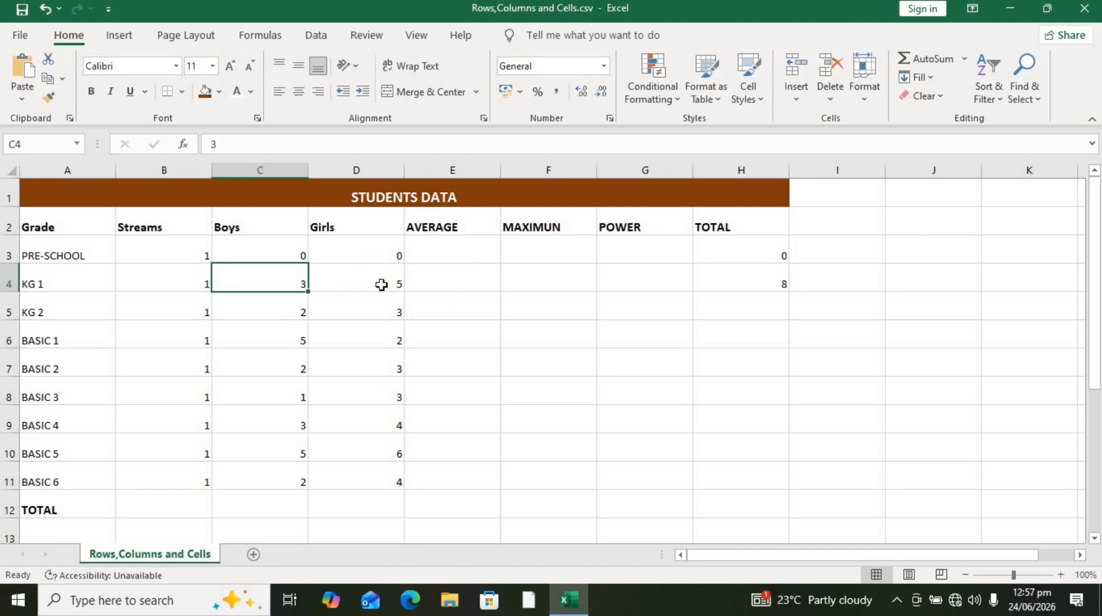
click(401, 286)
click(772, 277)
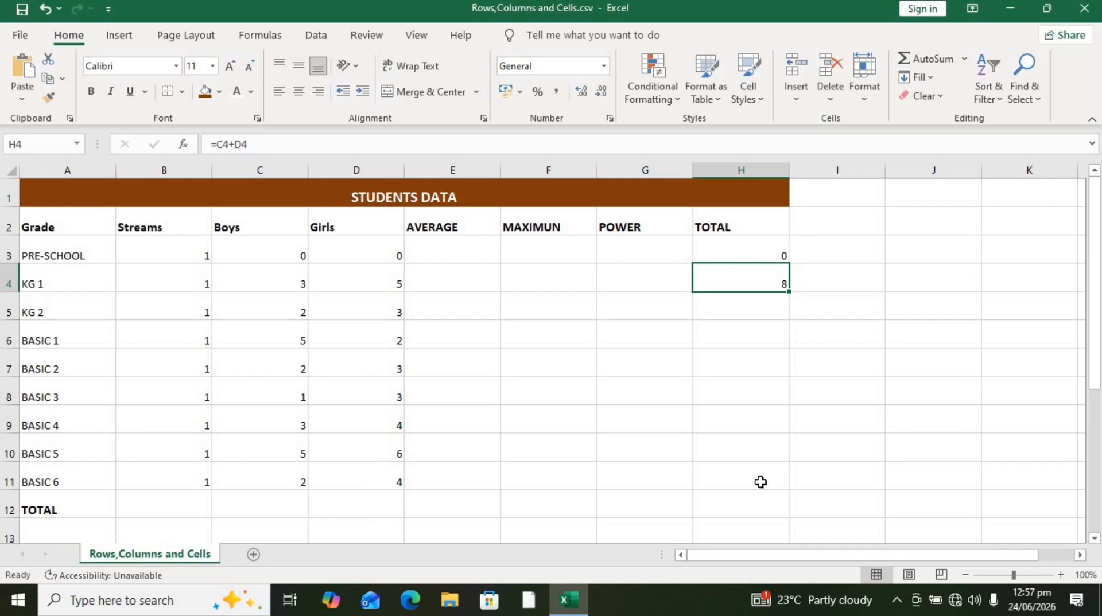
click(785, 256)
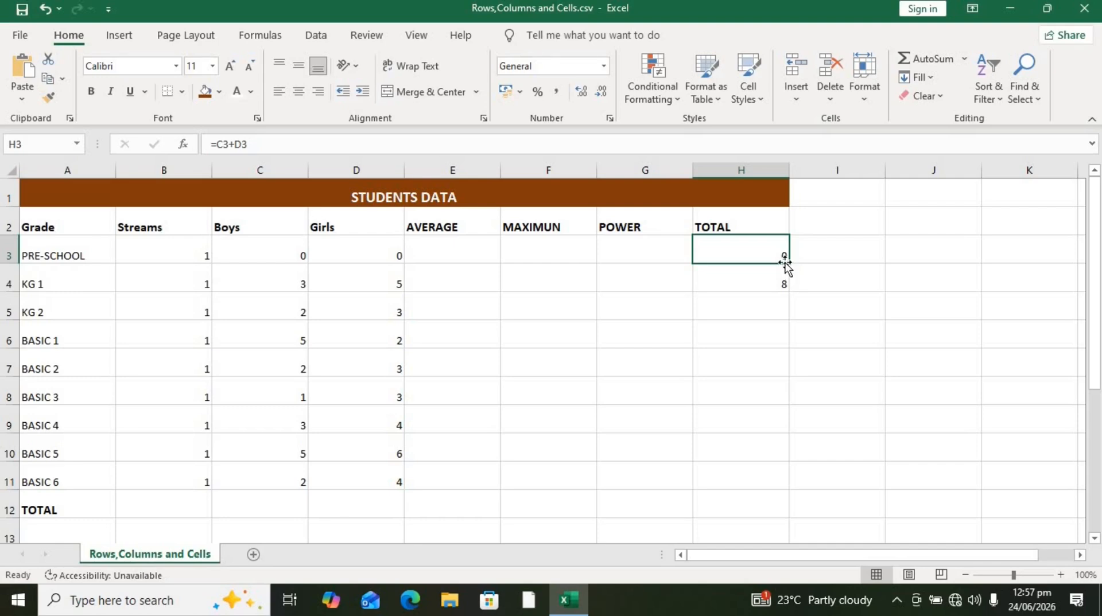
drag(782, 257, 783, 331)
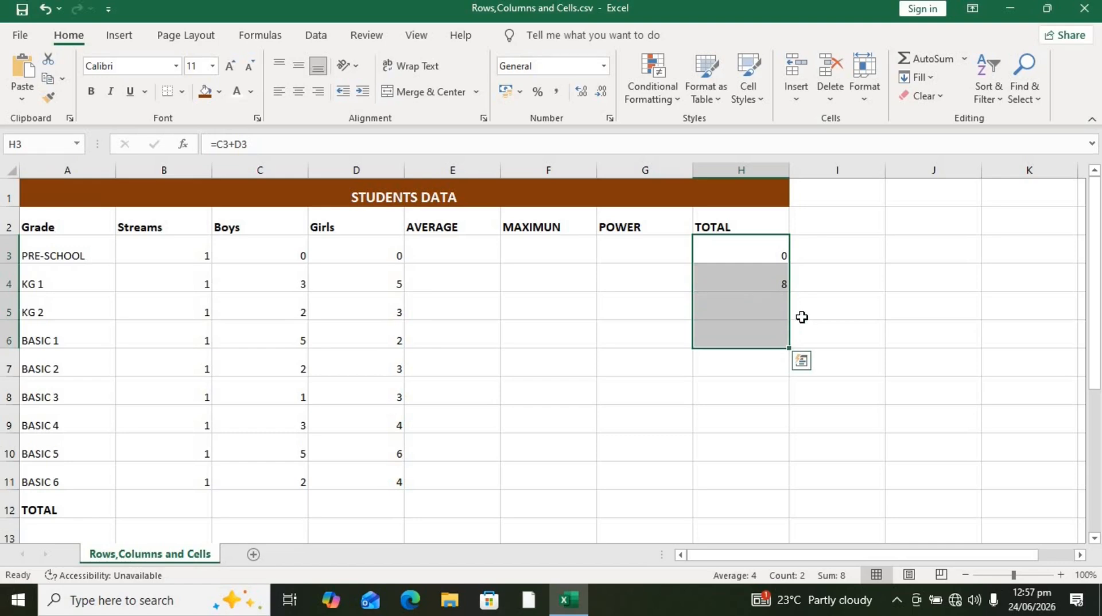
Undo the addition formulas entered in H4 and H3.
key(ctrl+z)
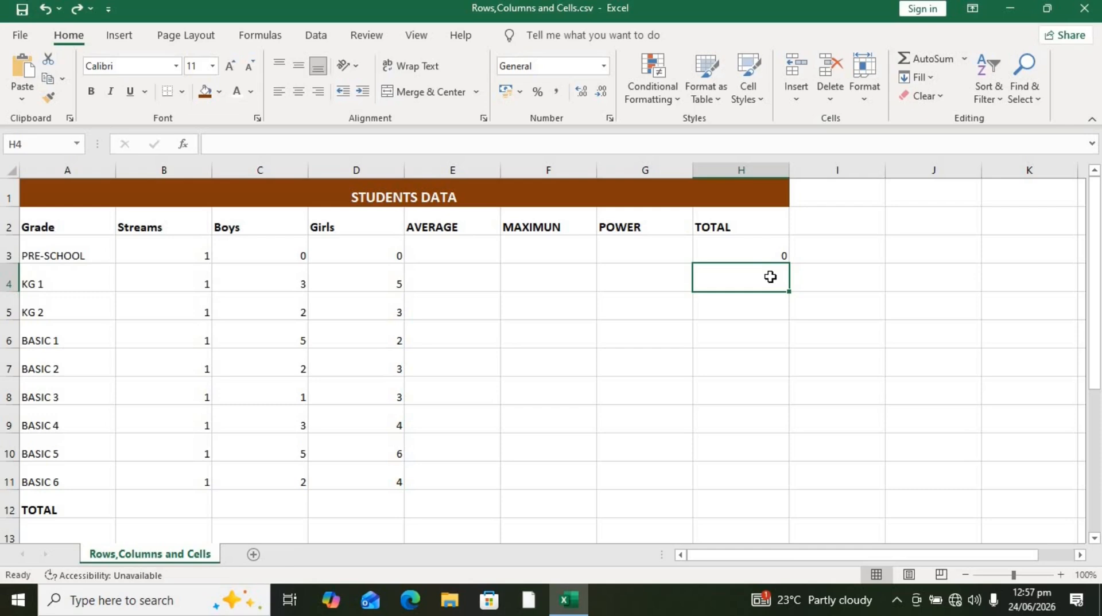
key(ctrl+z)
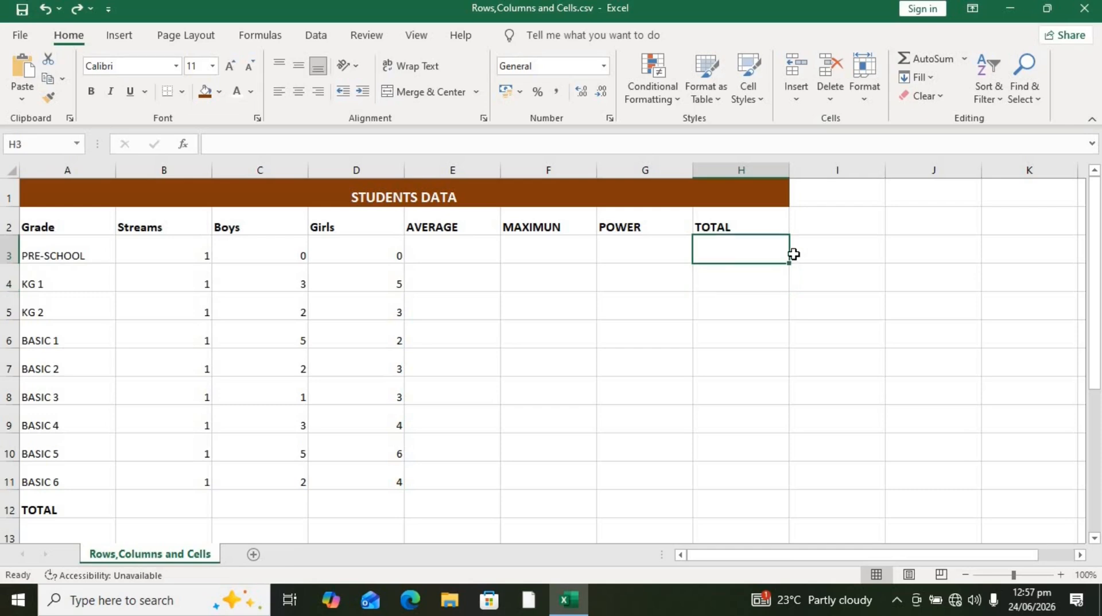
click(793, 253)
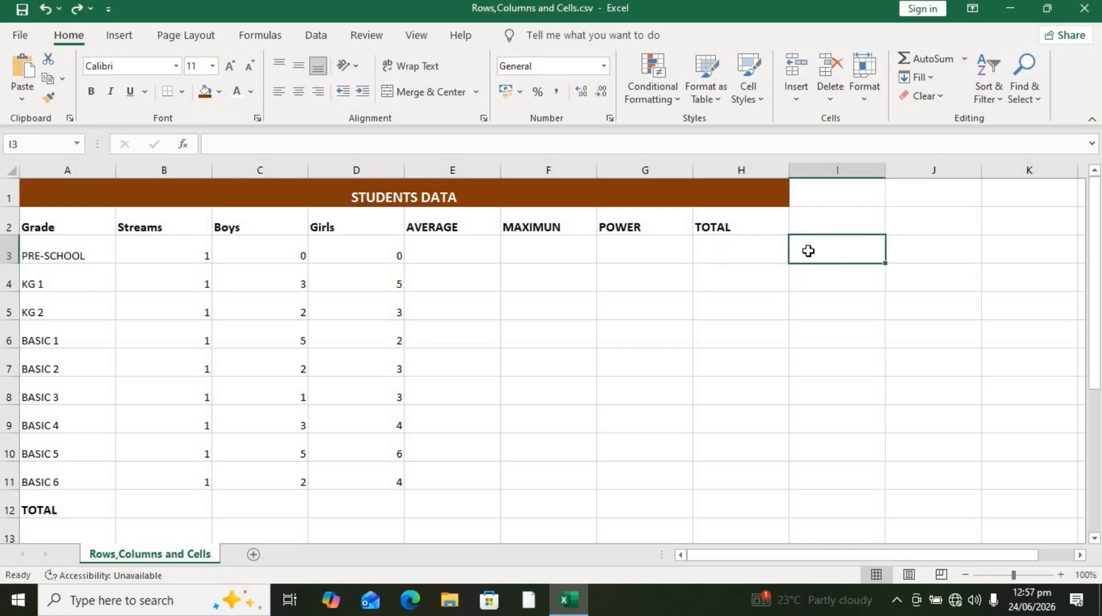
click(739, 251)
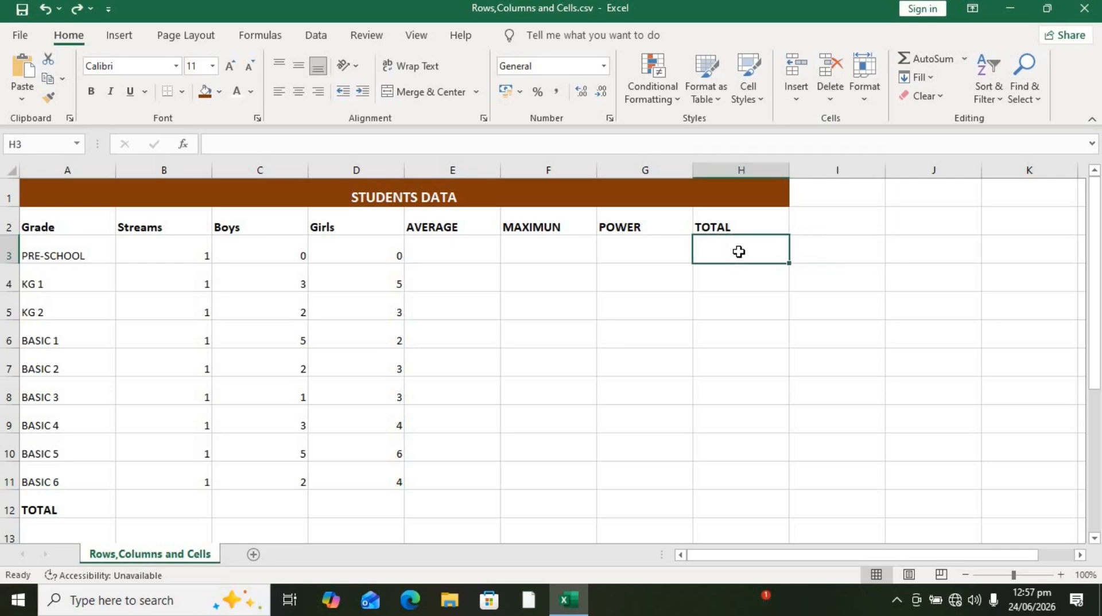
Enter the formula =C6-D6 in H6 to subtract the BASIC 1 girls from the boys.
click(743, 328)
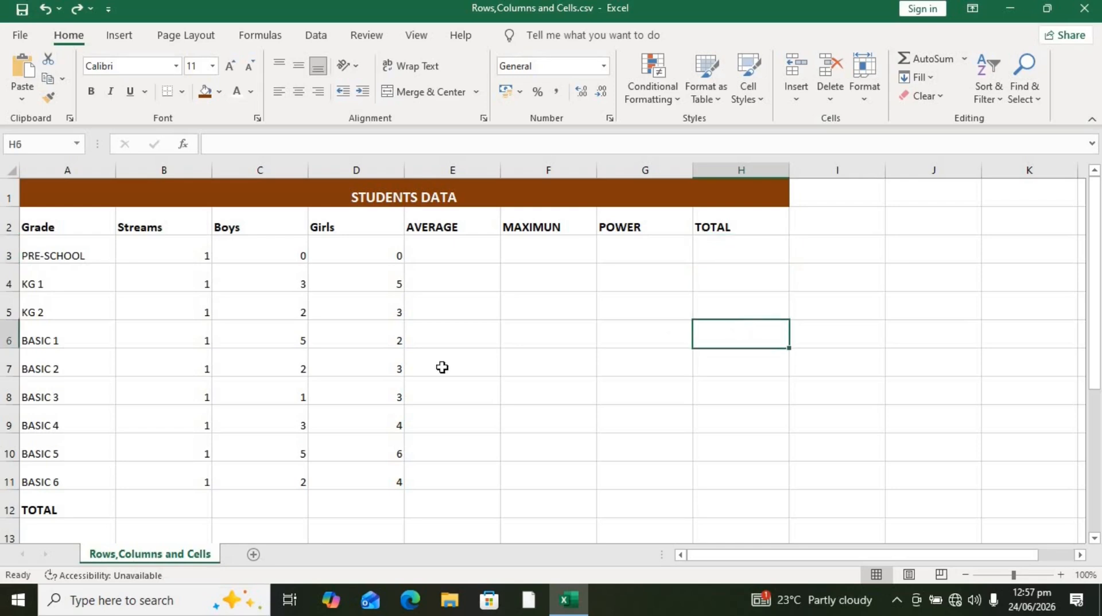
click(280, 345)
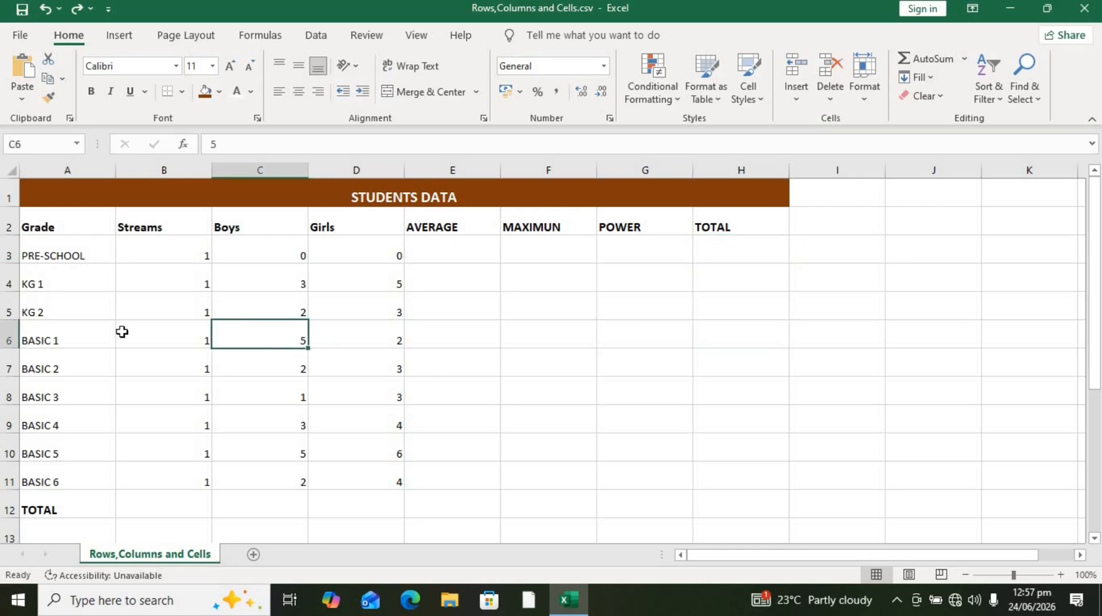
click(387, 342)
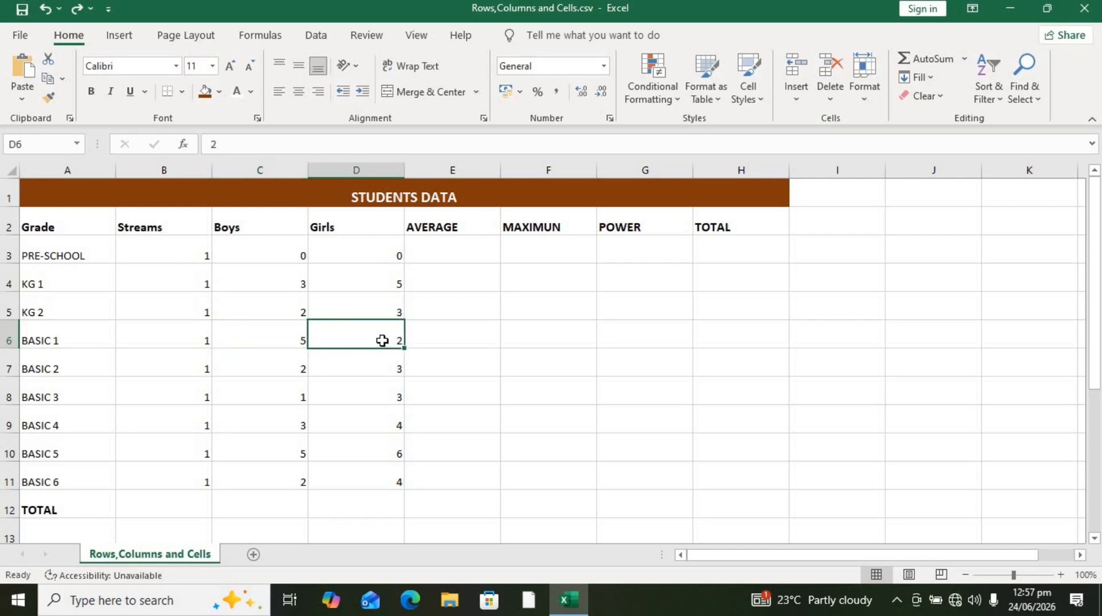
click(262, 342)
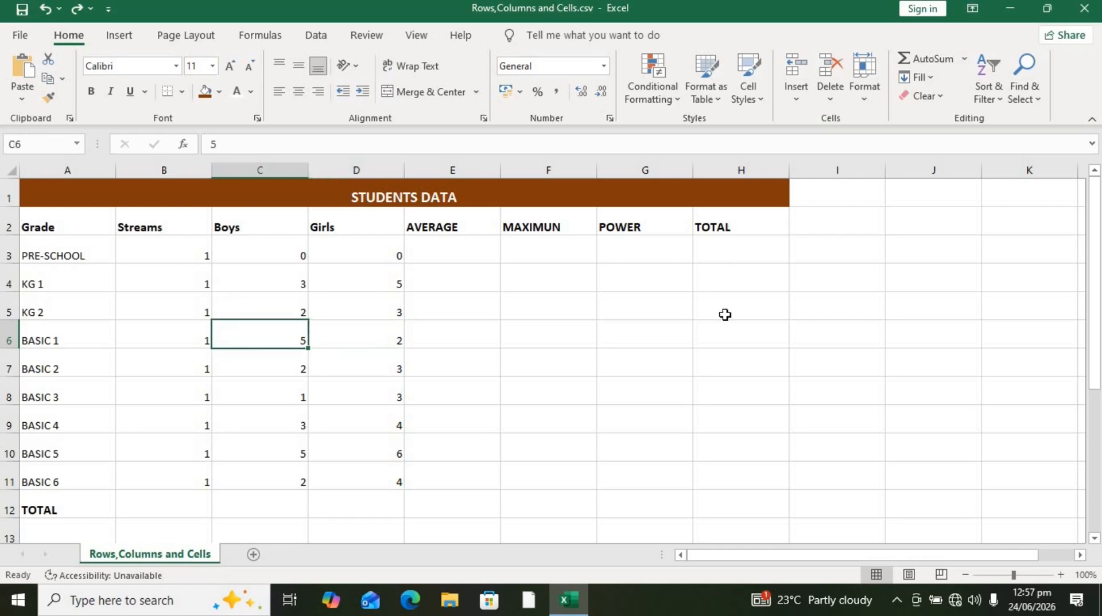
click(719, 340)
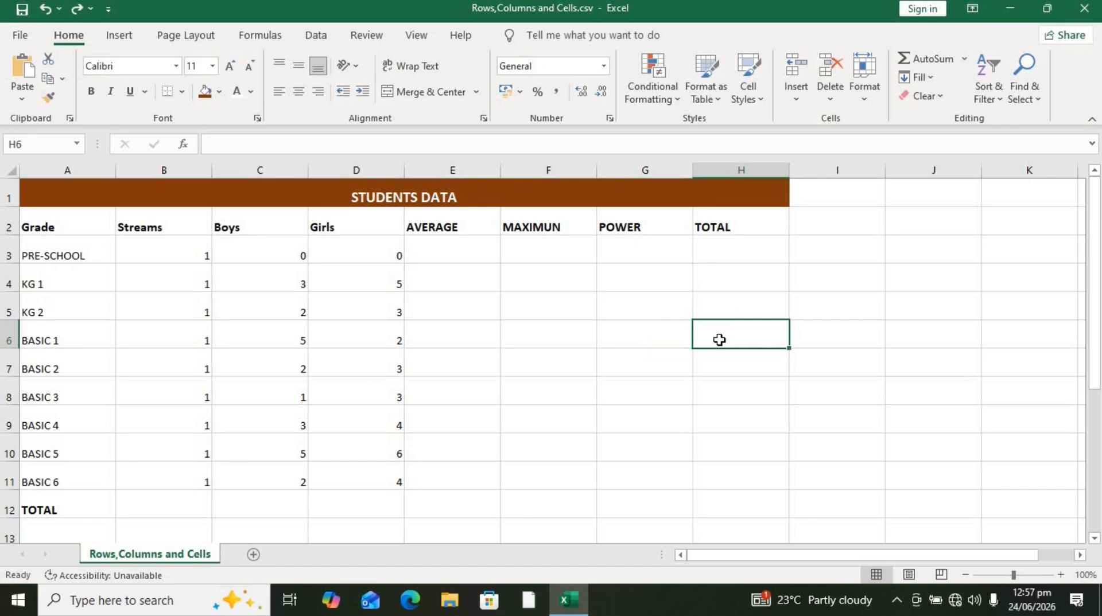
text(=)
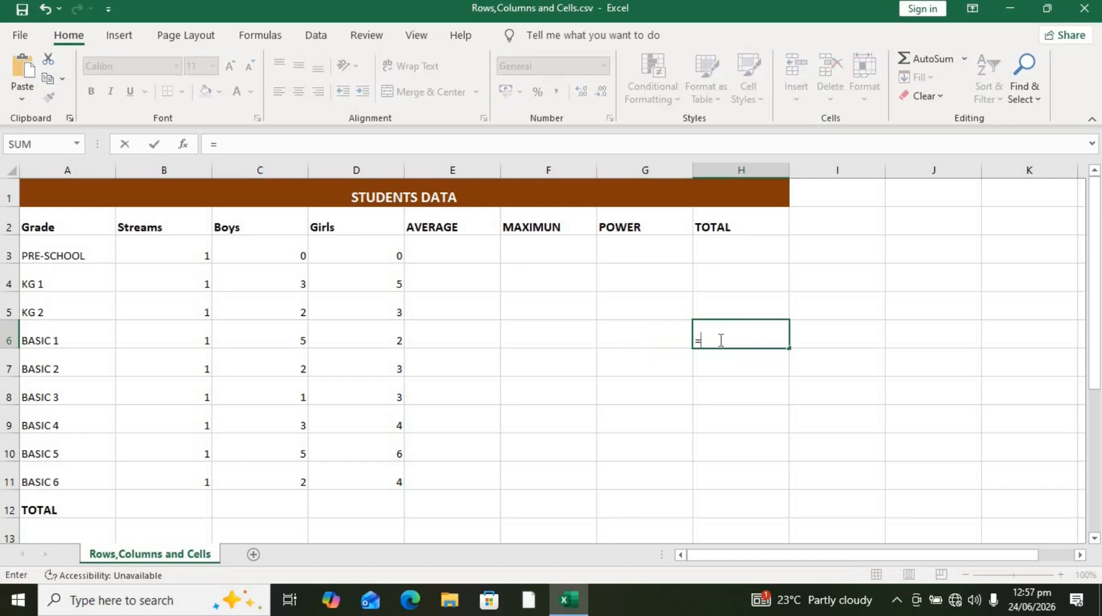
click(280, 345)
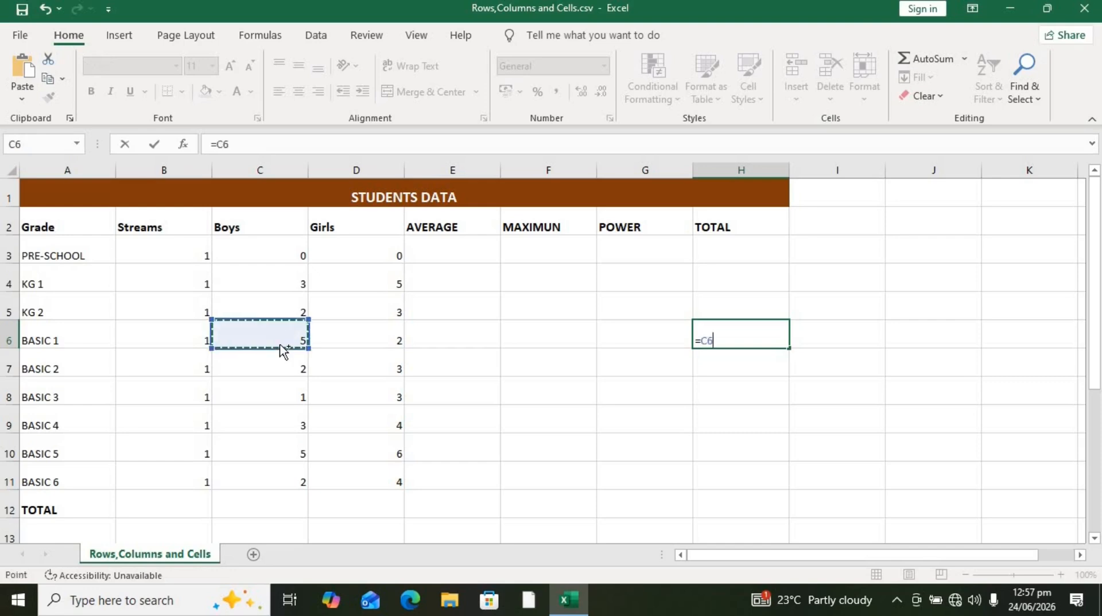
text(-)
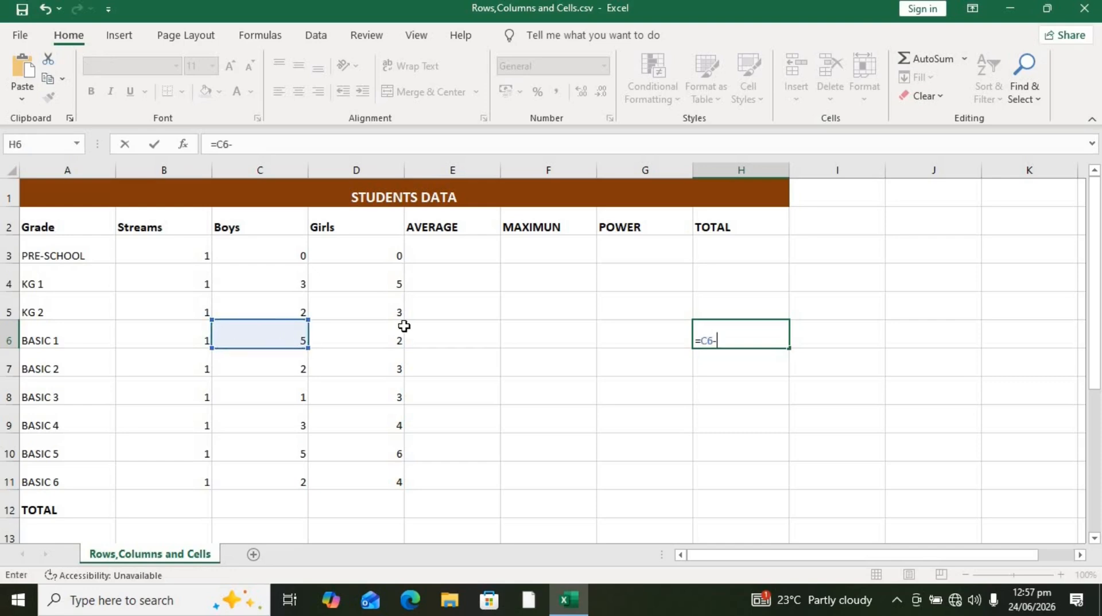
click(360, 343)
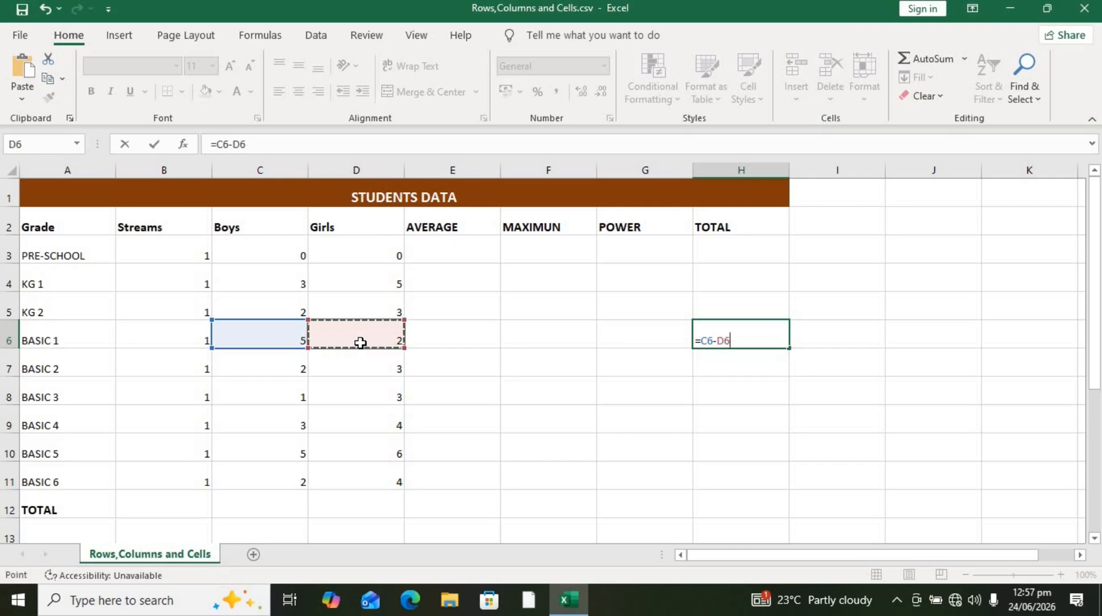
key(Return)
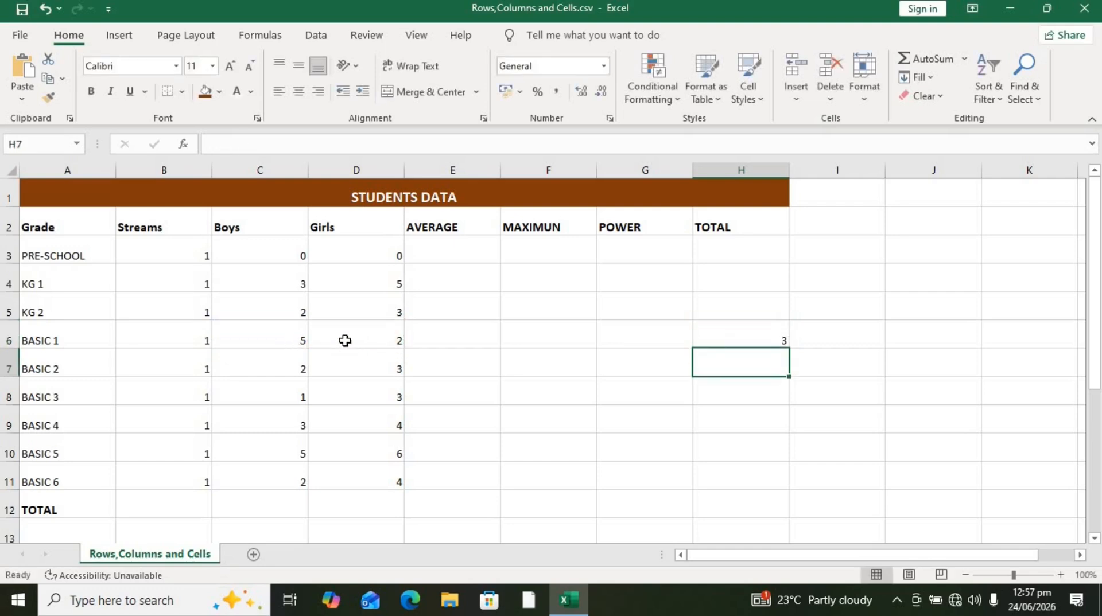
Enter the formula =C10-D10 in H10 to subtract the BASIC 5 girls from the boys.
click(298, 442)
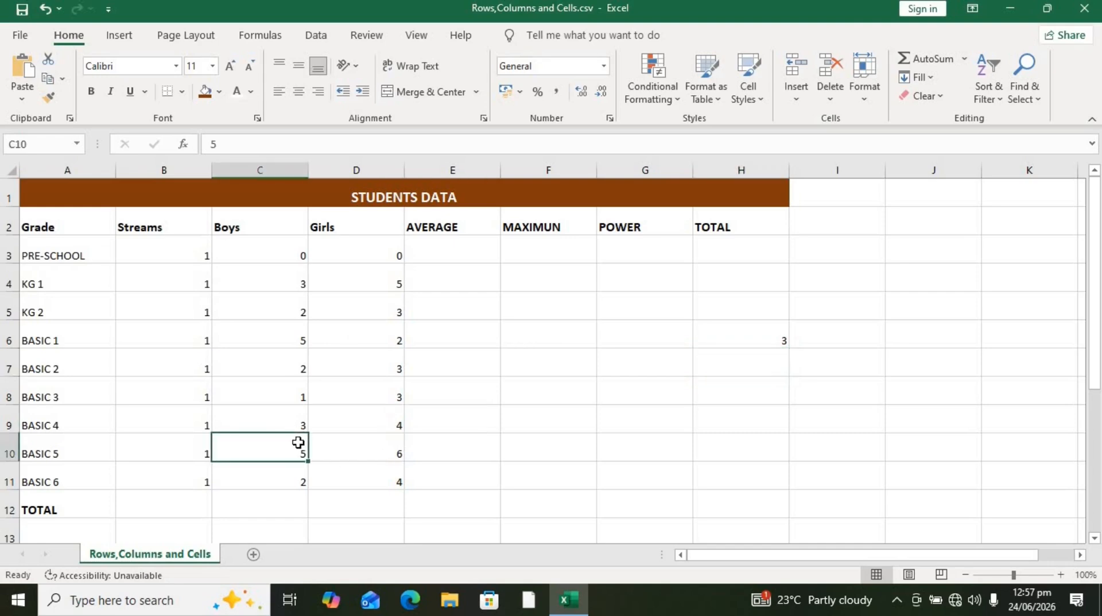
click(741, 446)
text(=)
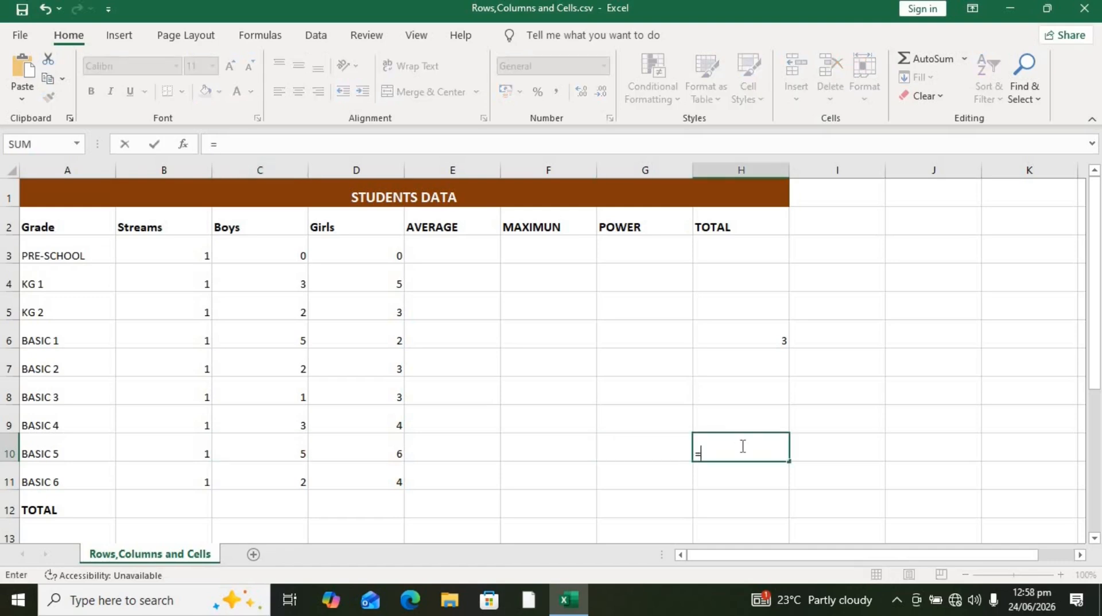
click(300, 458)
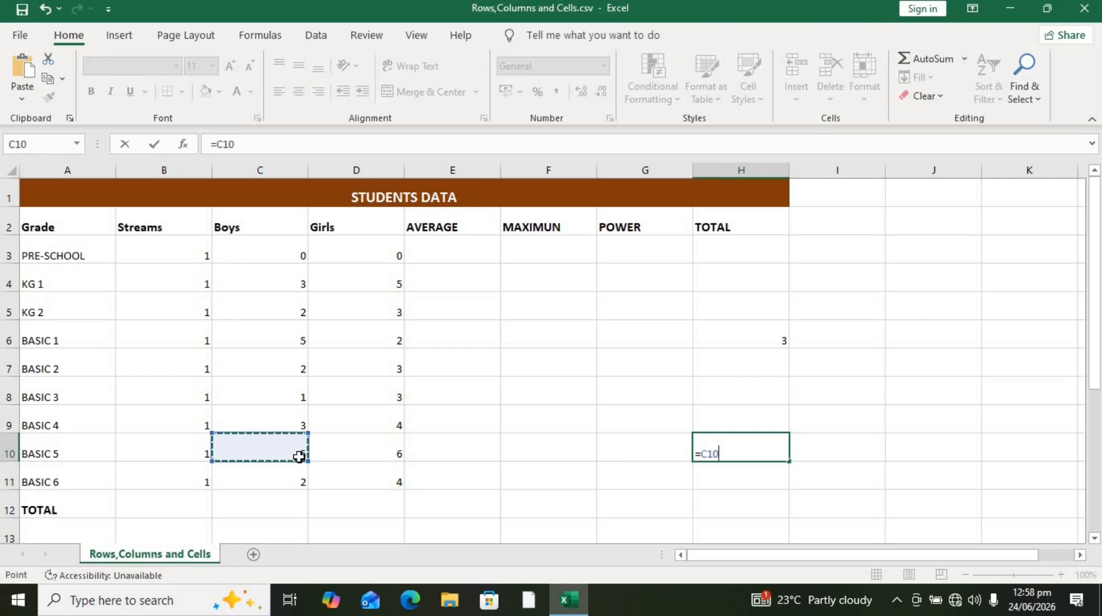
text(-)
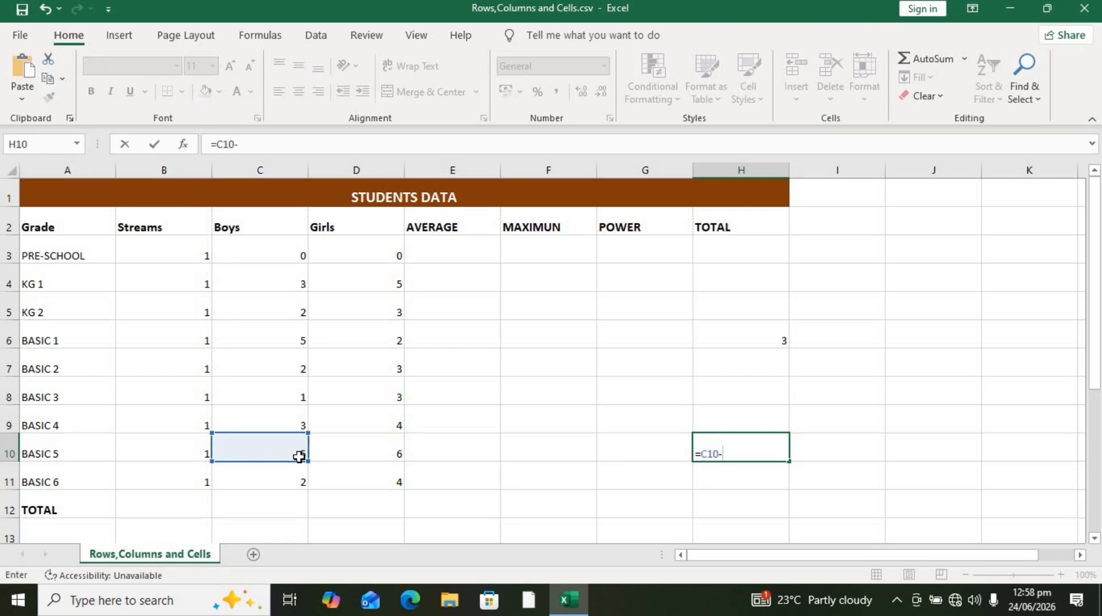
click(340, 451)
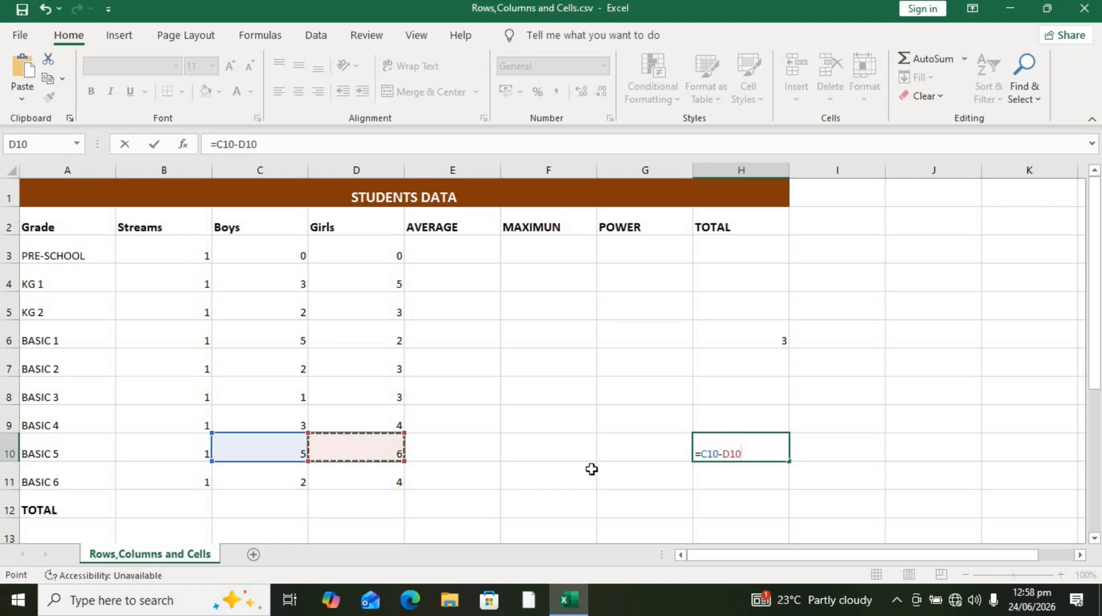
key(Return)
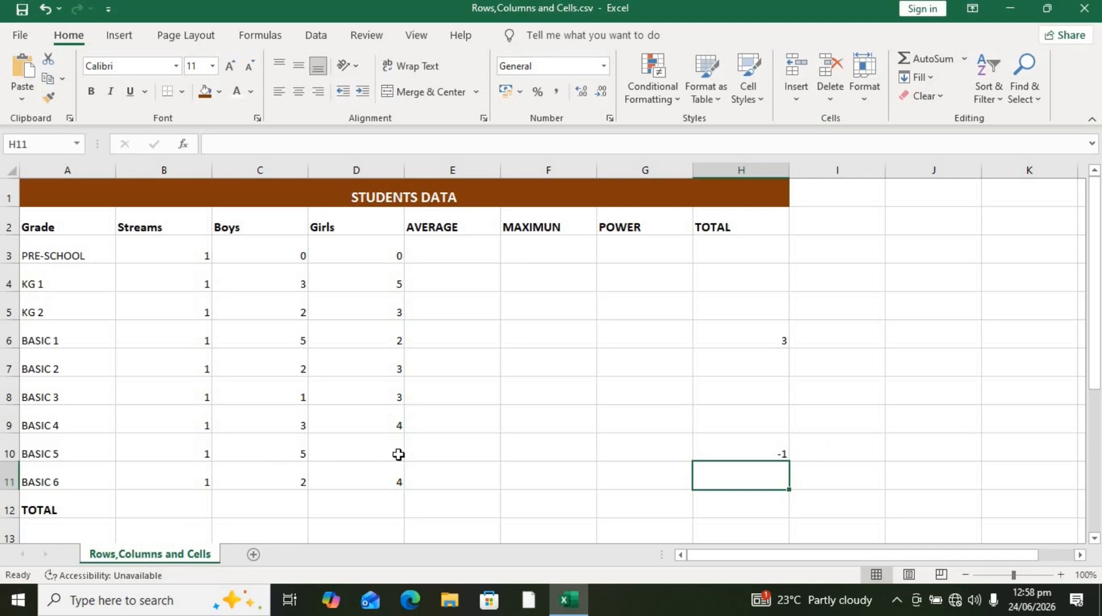
Clear cell H10 and undo the subtraction formulas entered in H10 and H6.
click(754, 446)
key(Delete)
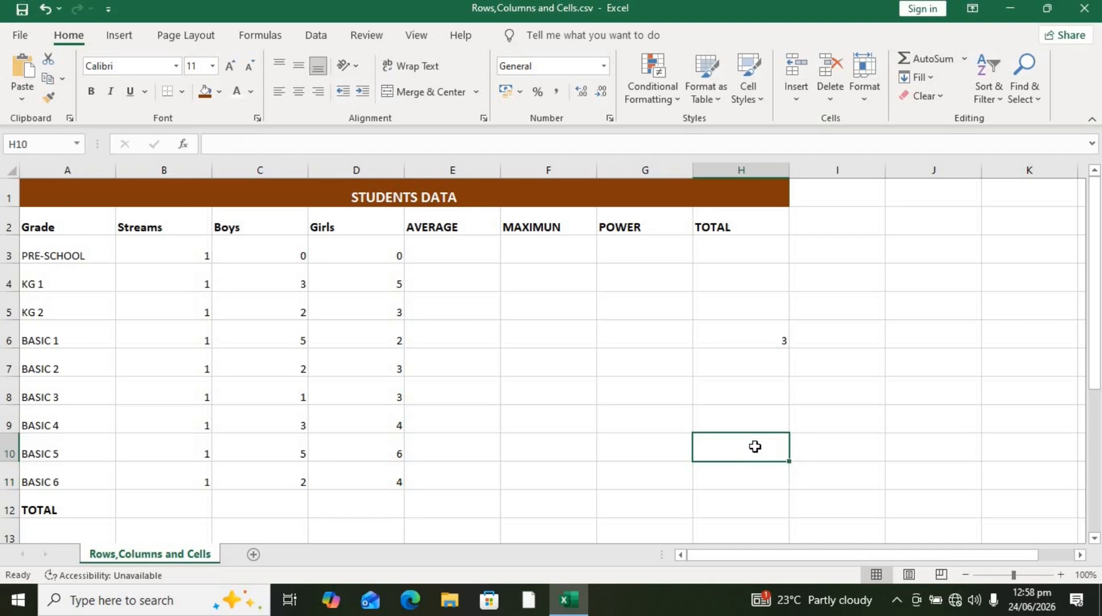
key(ctrl+z)
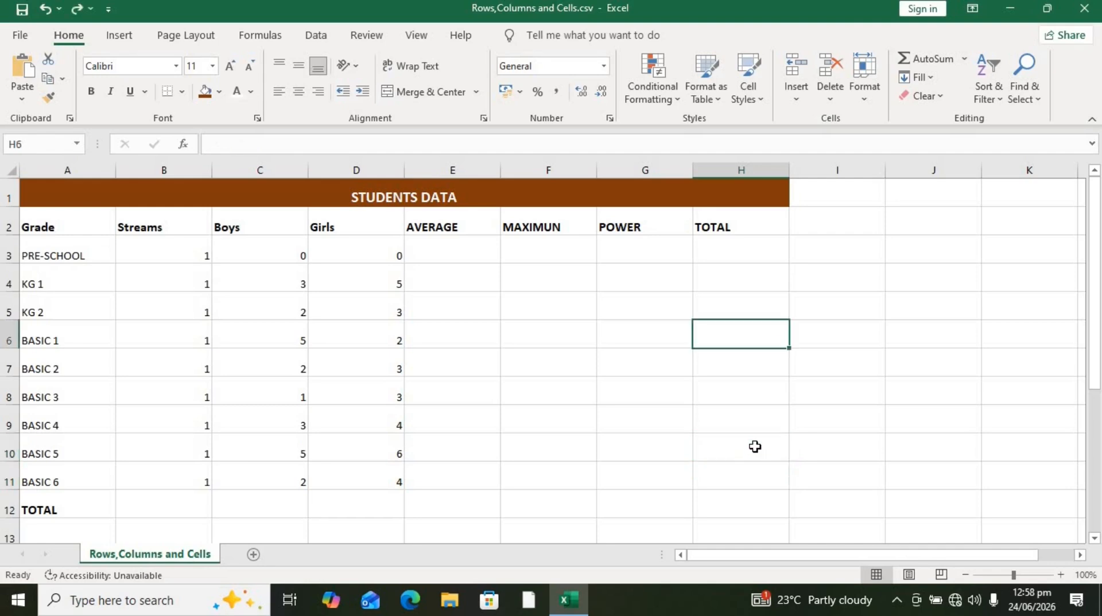
Enter the formula =C5*D5 in H5 to multiply the KG 2 boys and girls.
click(718, 252)
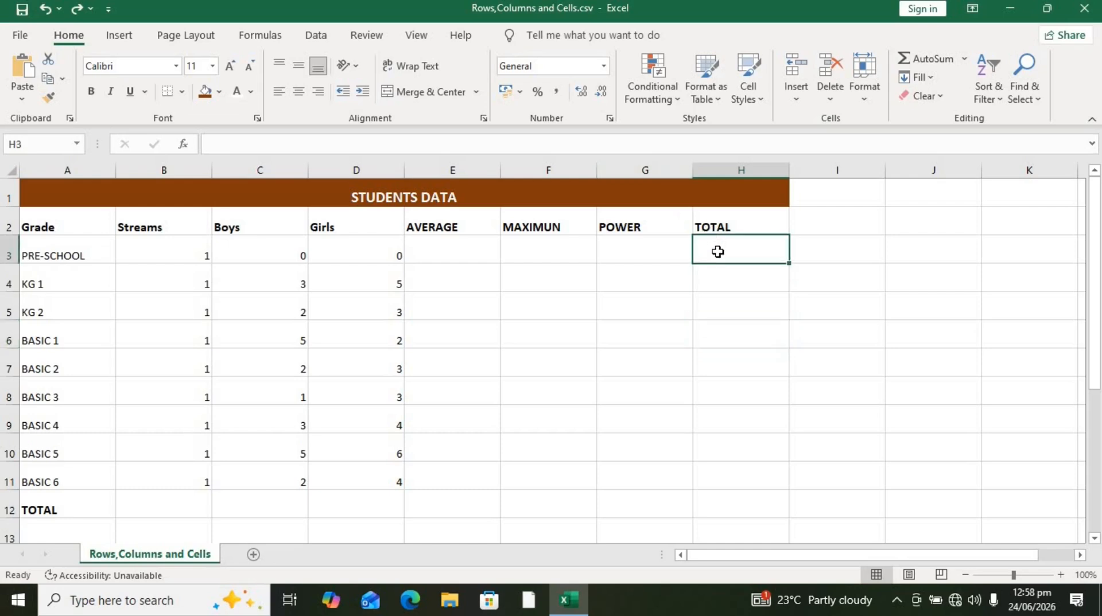
click(720, 288)
click(714, 319)
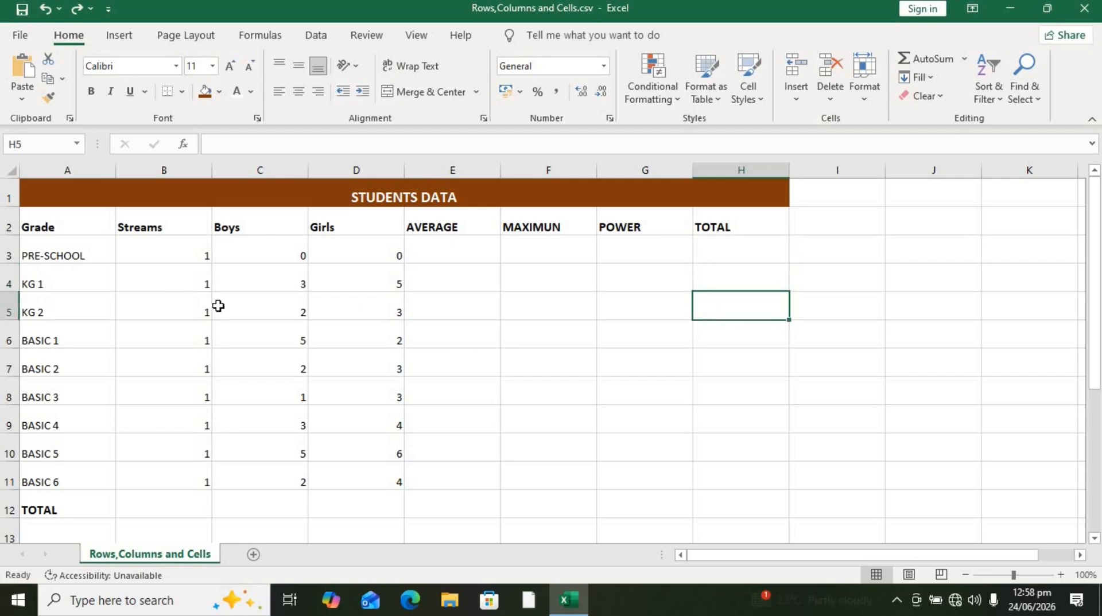
click(252, 309)
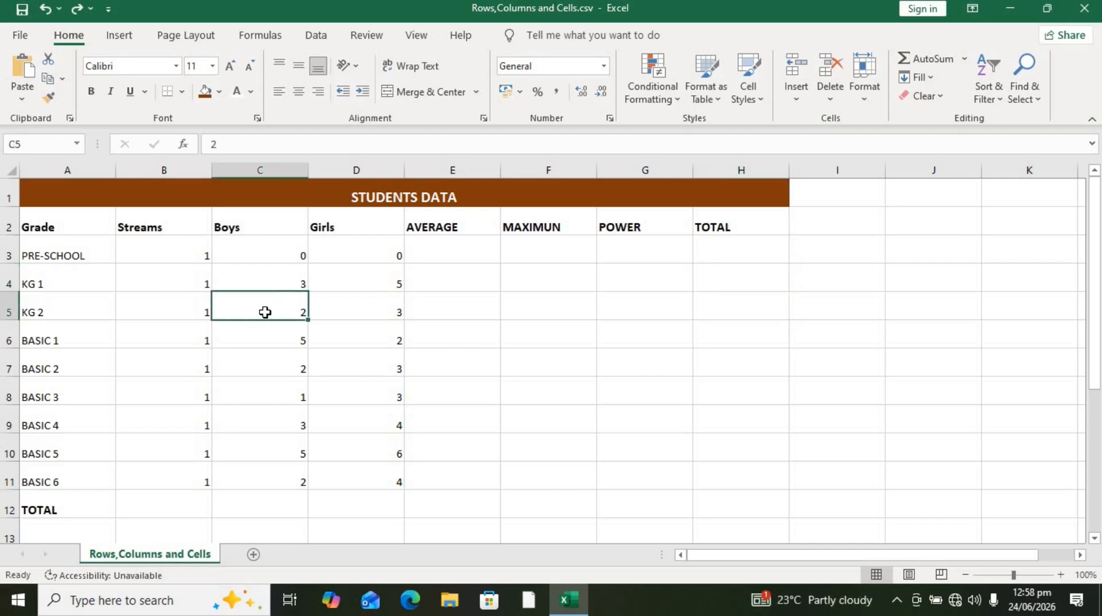
click(730, 300)
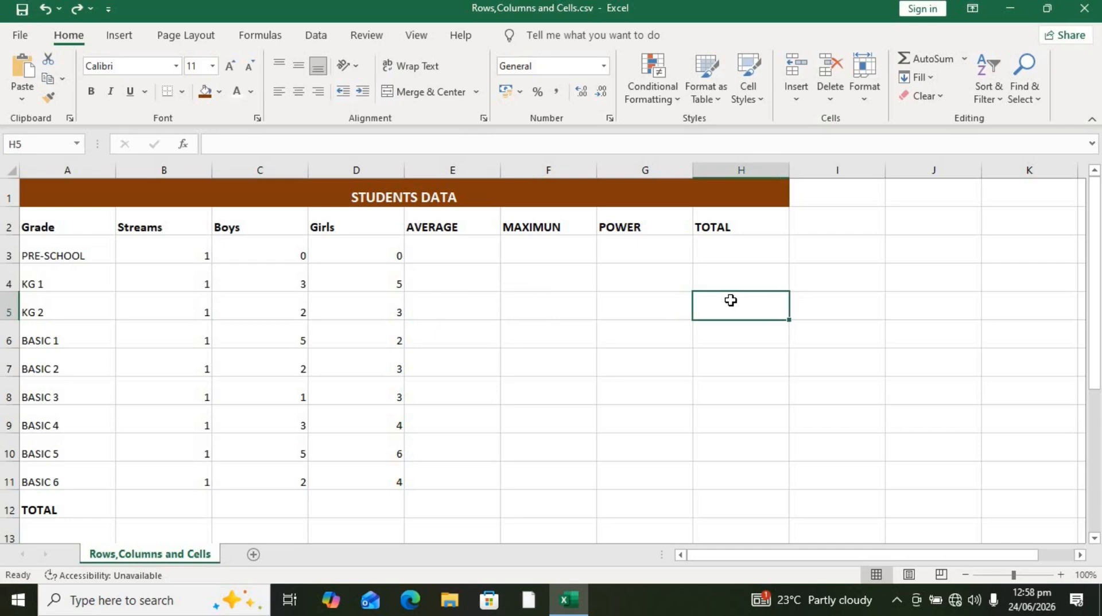
text(=)
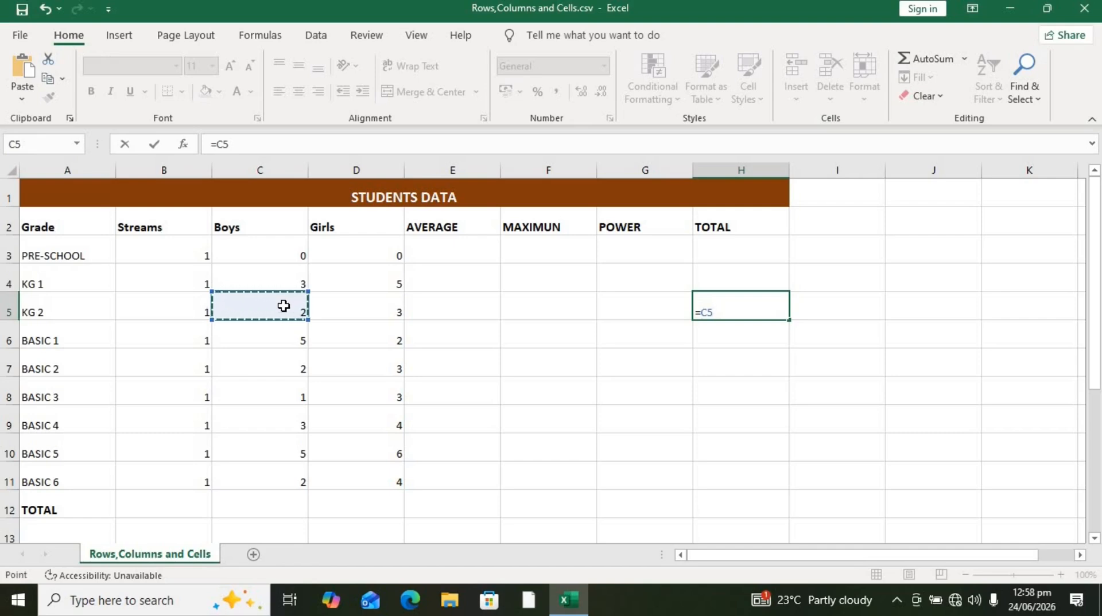
text(8)
key(BackSpace)
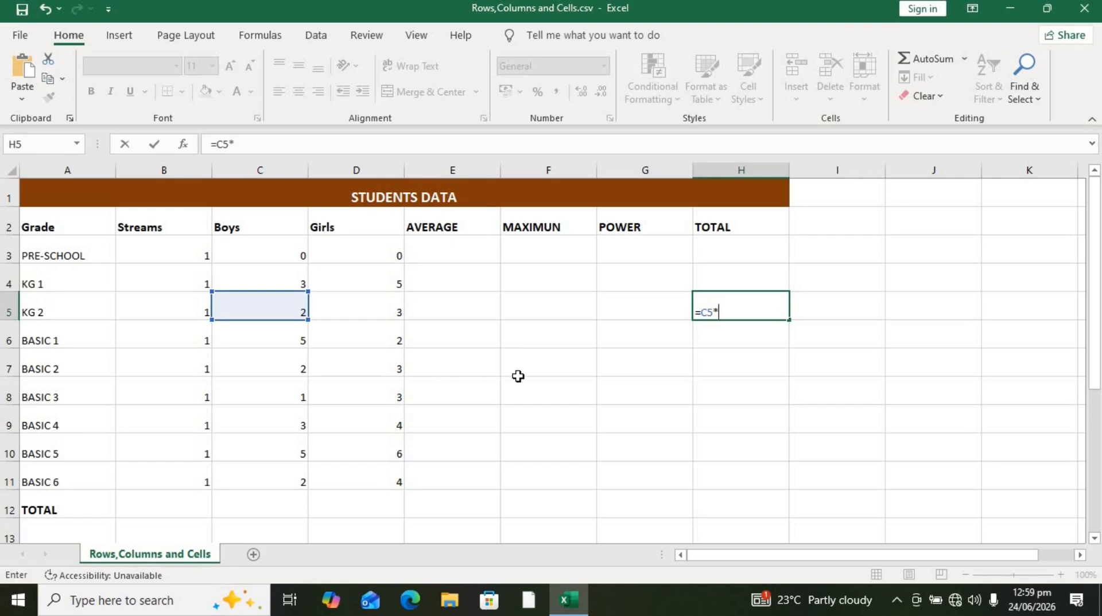
click(381, 310)
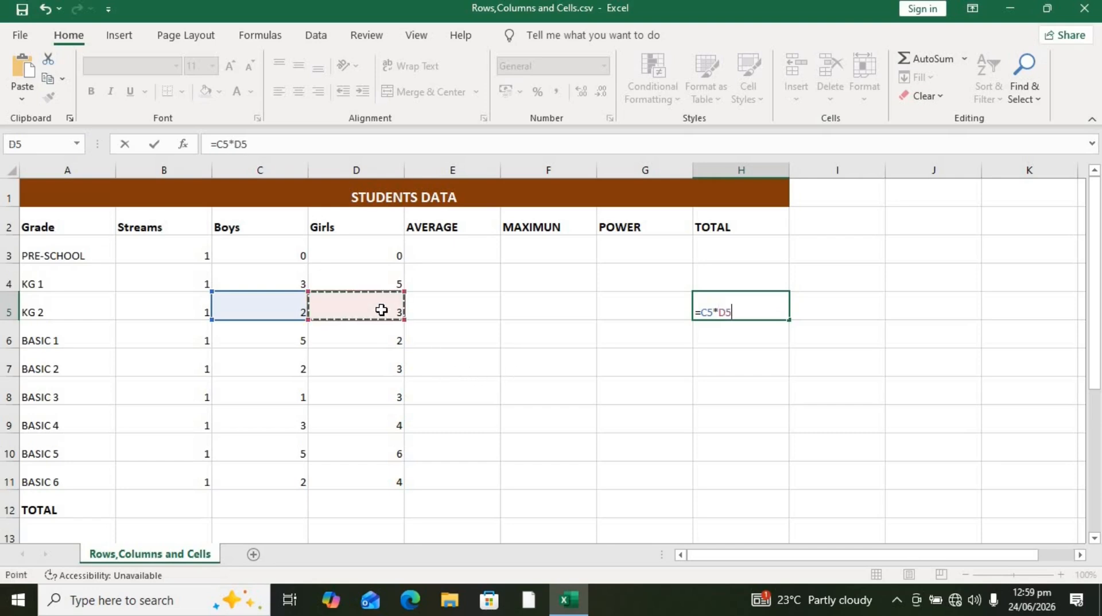
key(Return)
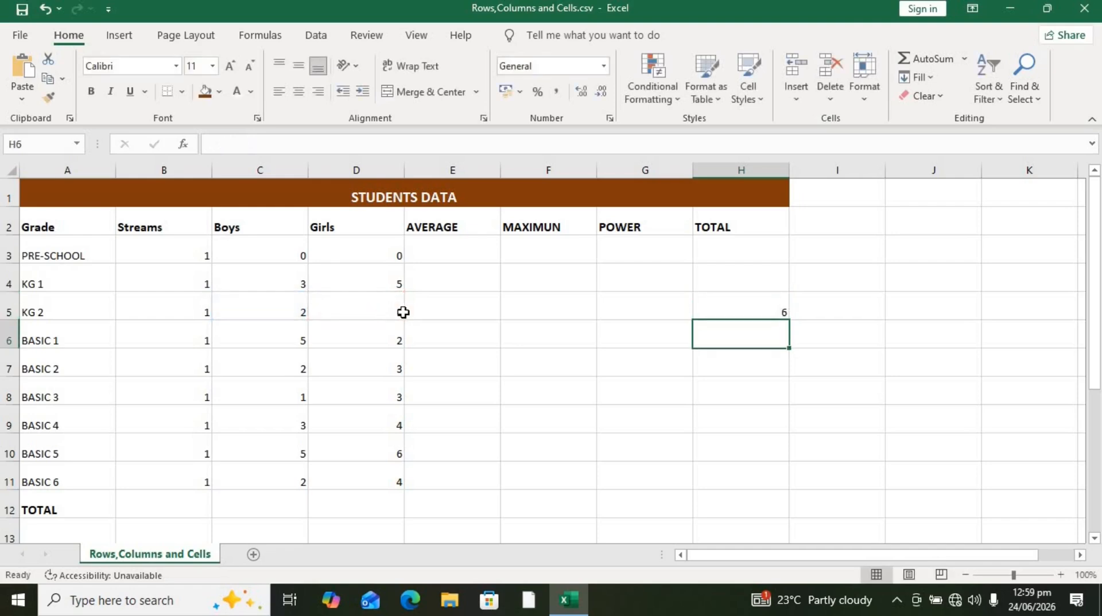
Enter the formula =C8*D9 in H8 to multiply the BASIC 3 boys by the BASIC 4 girls.
click(715, 391)
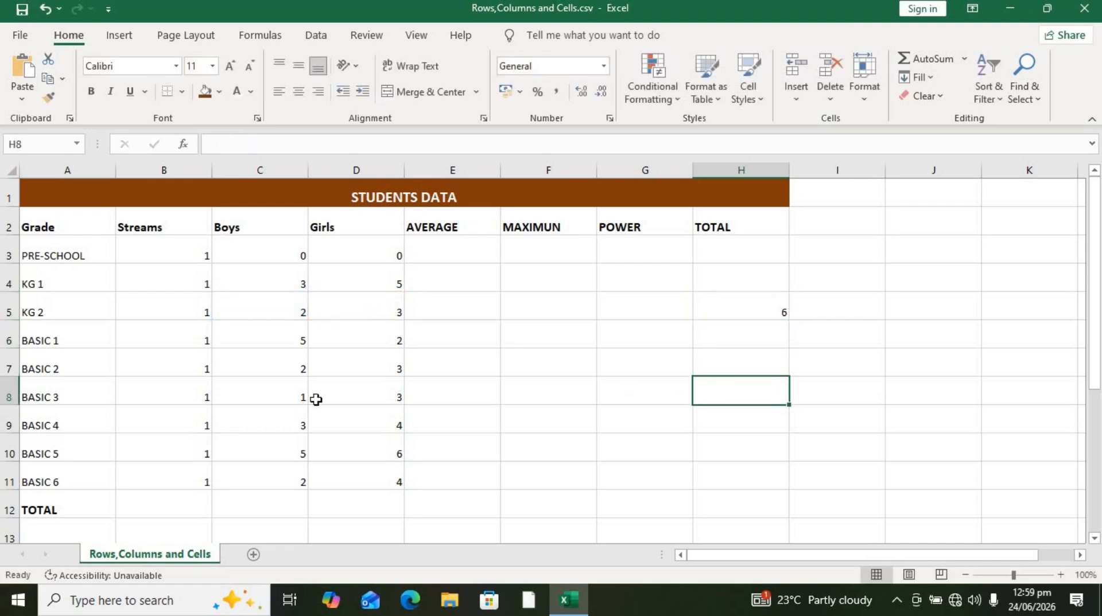
text(=)
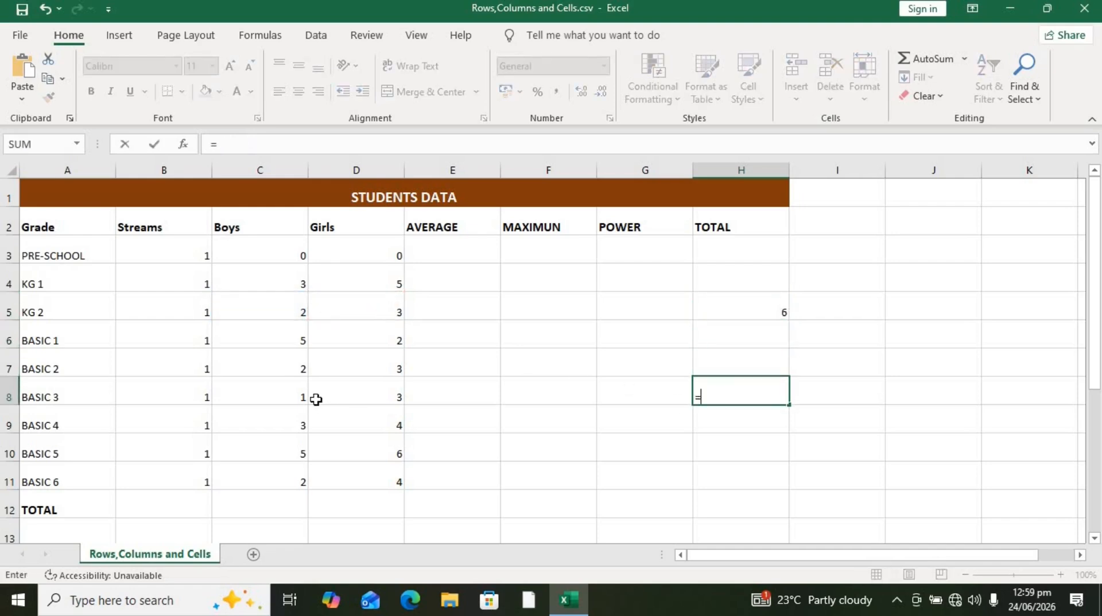
click(262, 390)
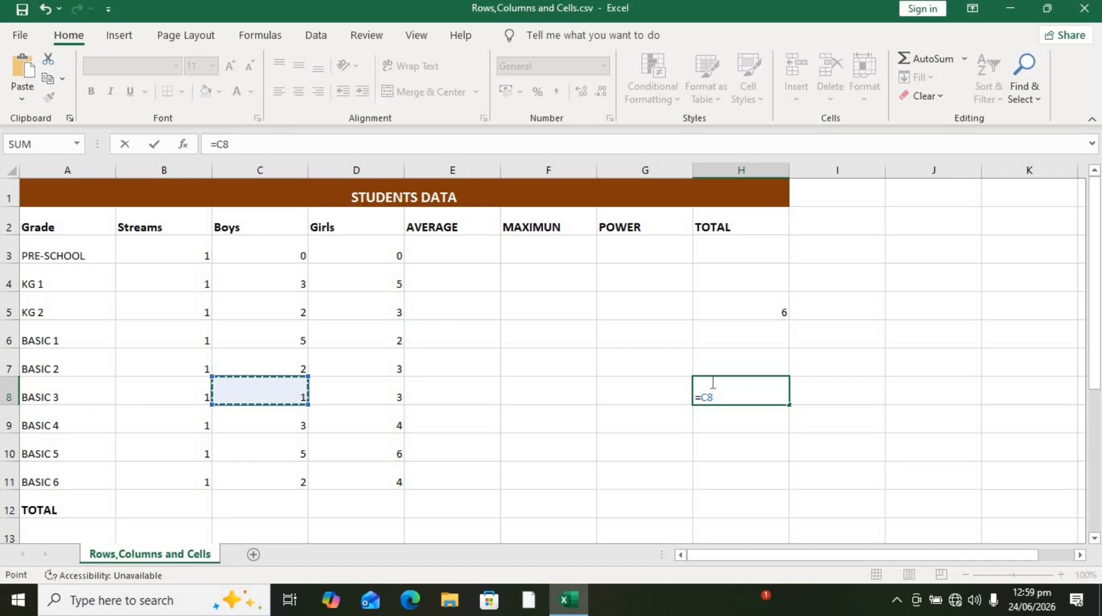
text(*)
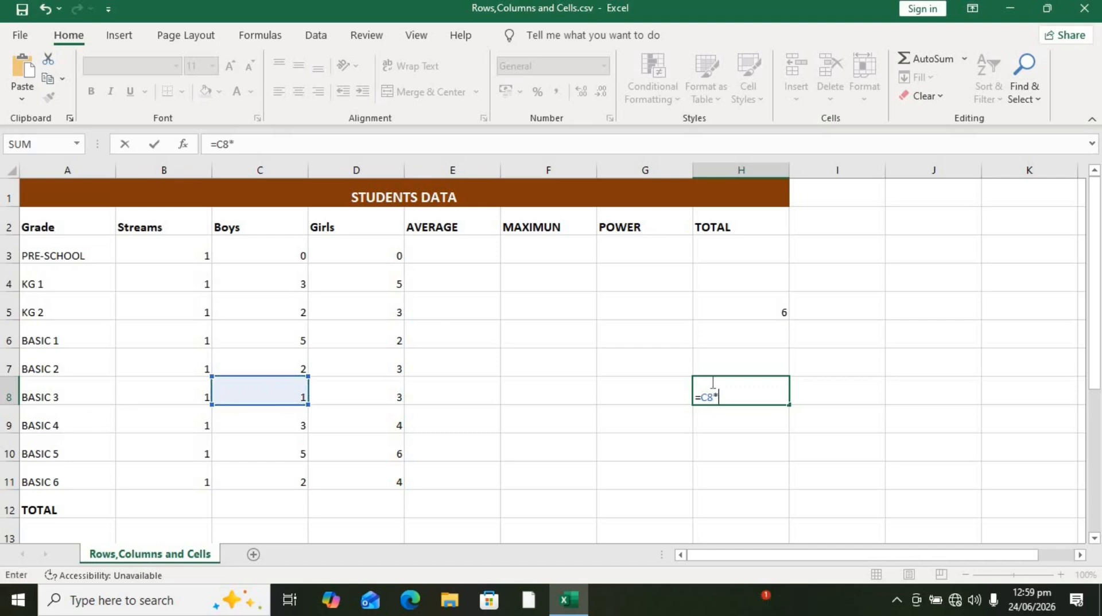
click(388, 427)
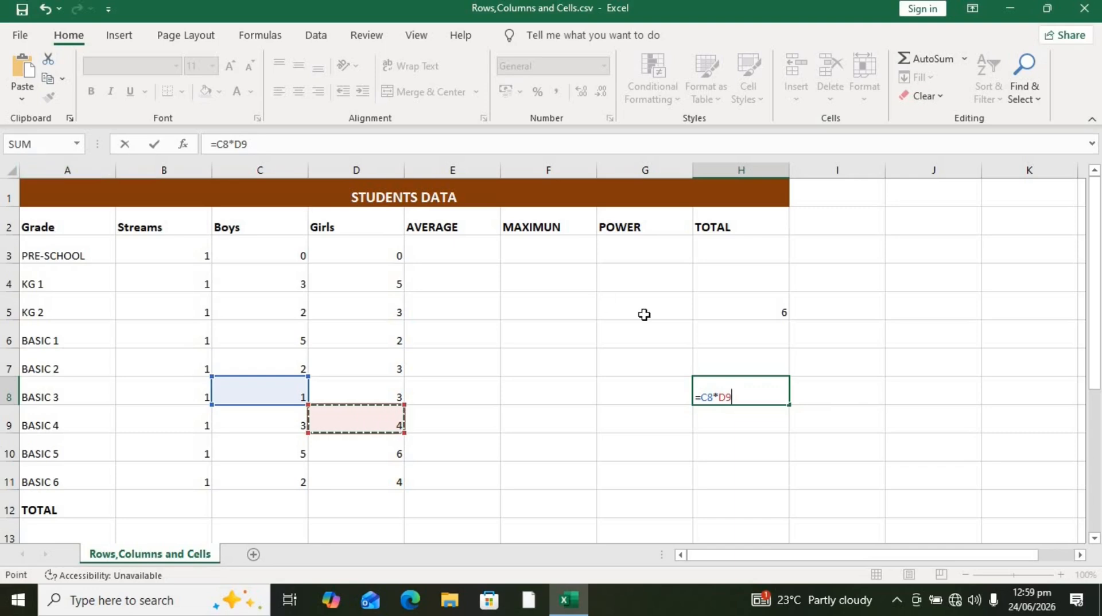
key(Return)
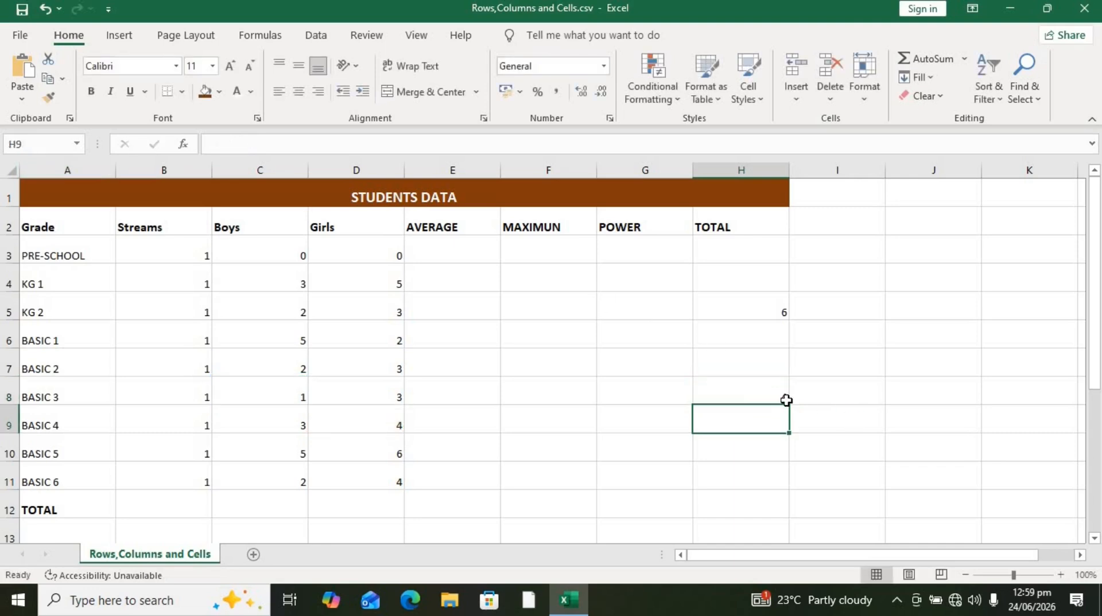
Check source cells C8 and D9, and undo the multiplication formulas entered in H8 and H5.
click(254, 398)
click(365, 417)
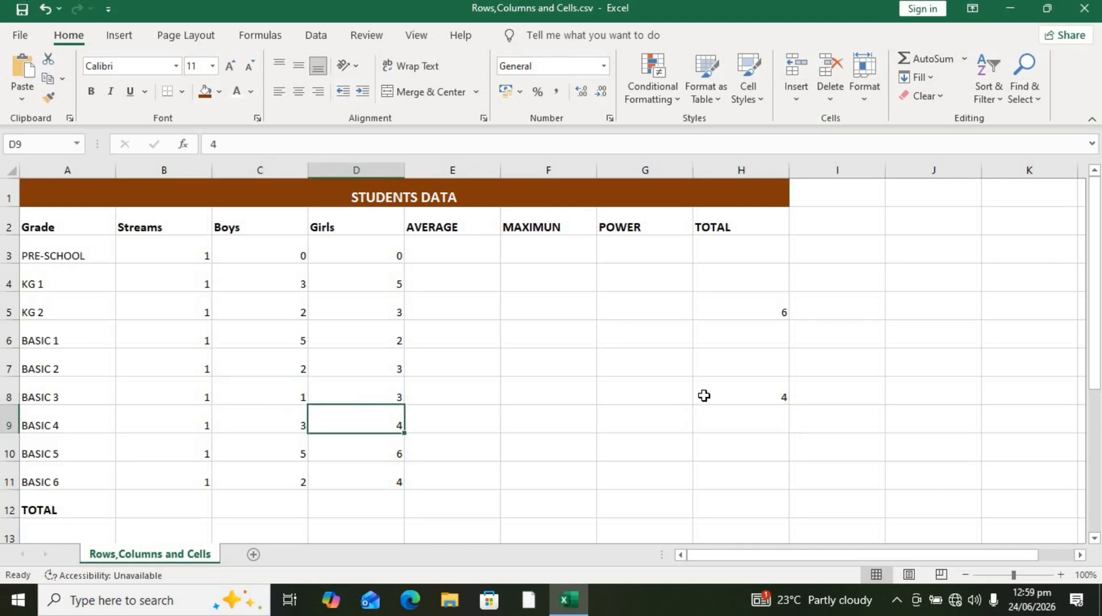
click(780, 391)
key(ctrl+z)
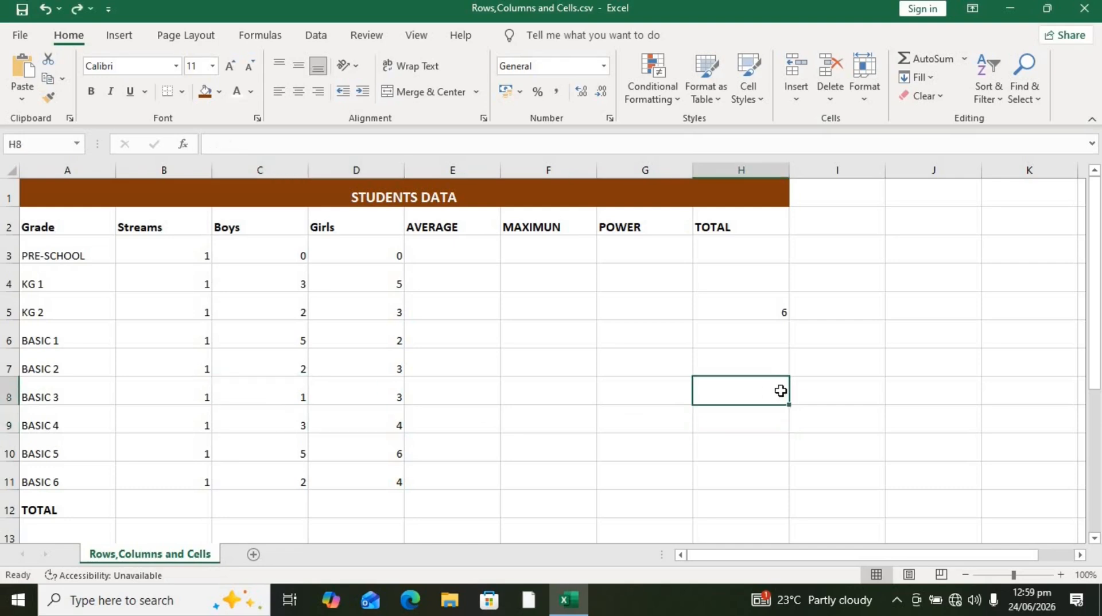
key(ctrl+z)
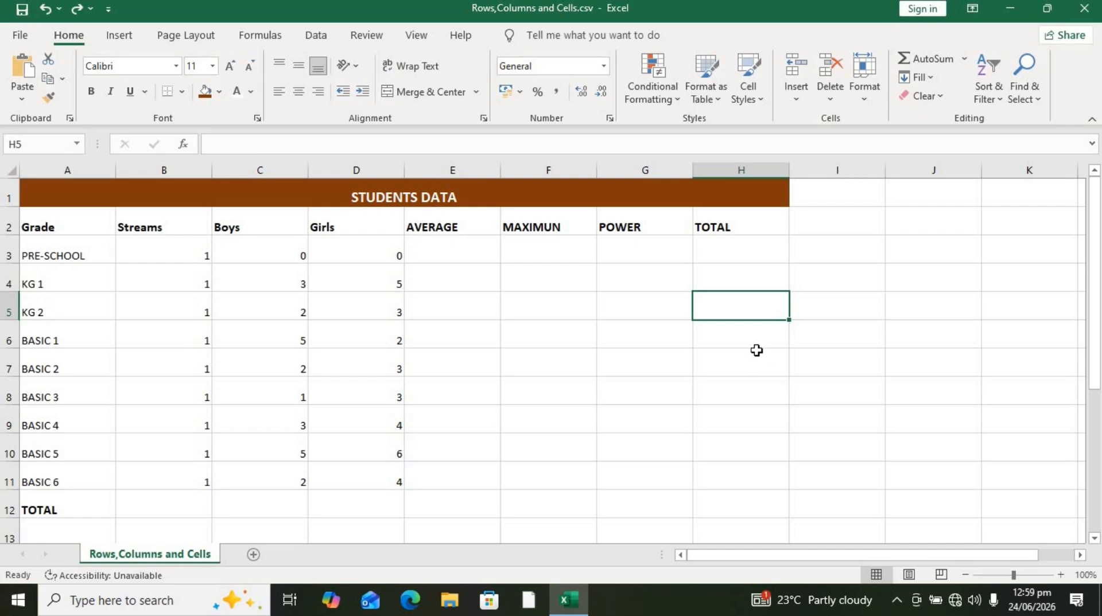
Enter the formula =C11/D11 in H4 to divide the BASIC 6 boys by the BASIC 6 girls.
click(729, 278)
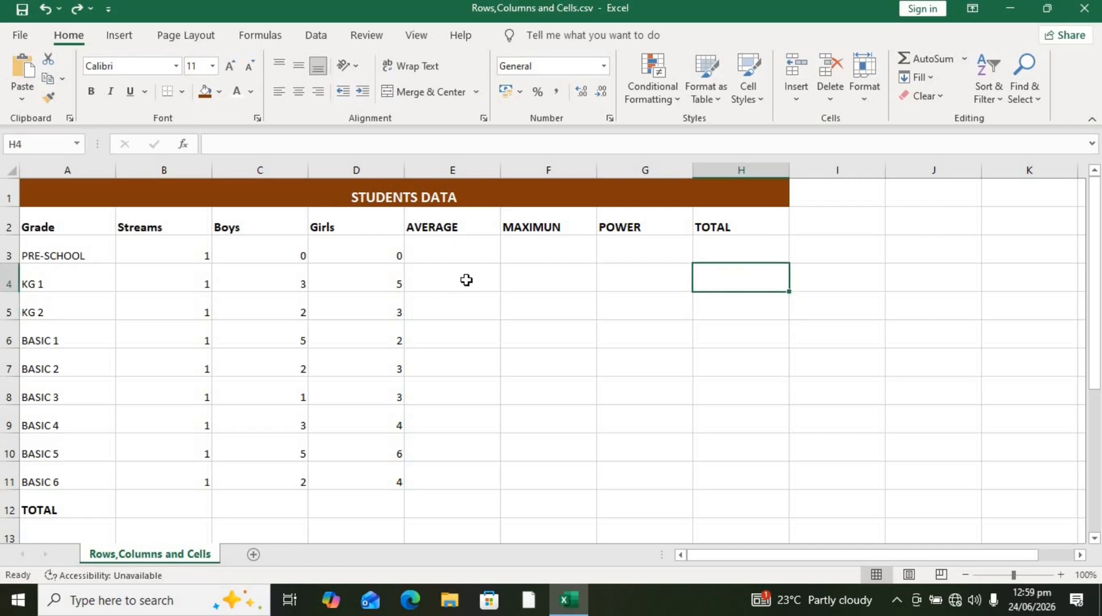
text(=)
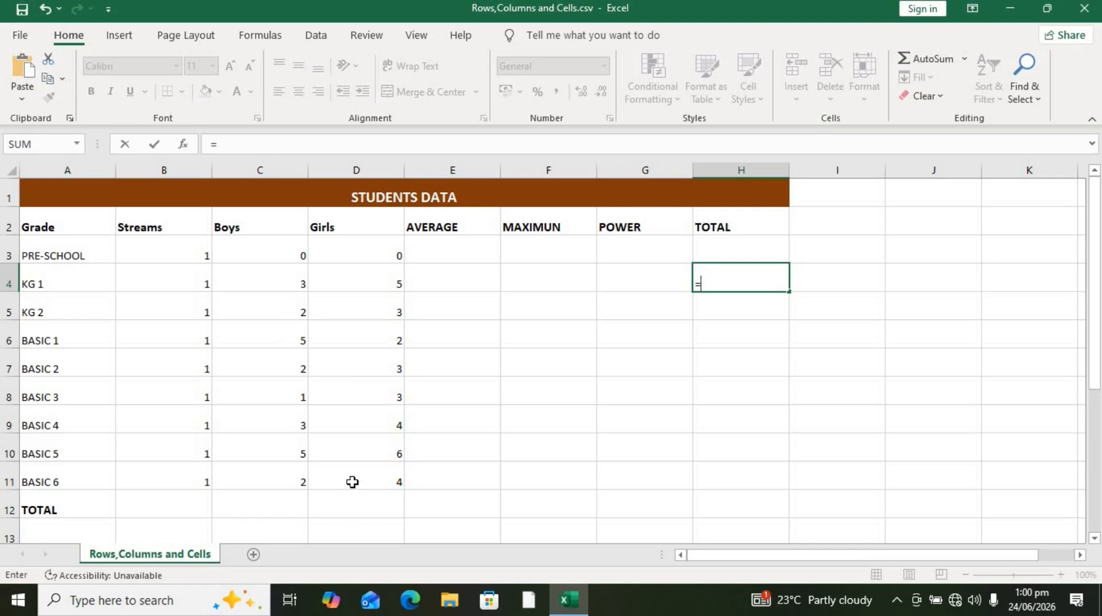
click(301, 480)
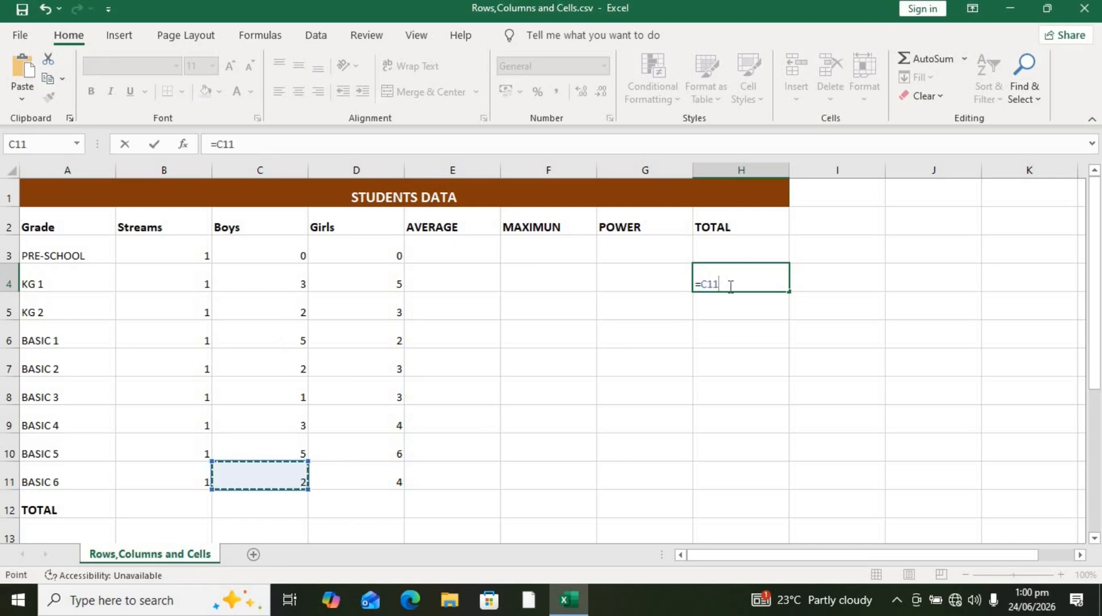
text(/)
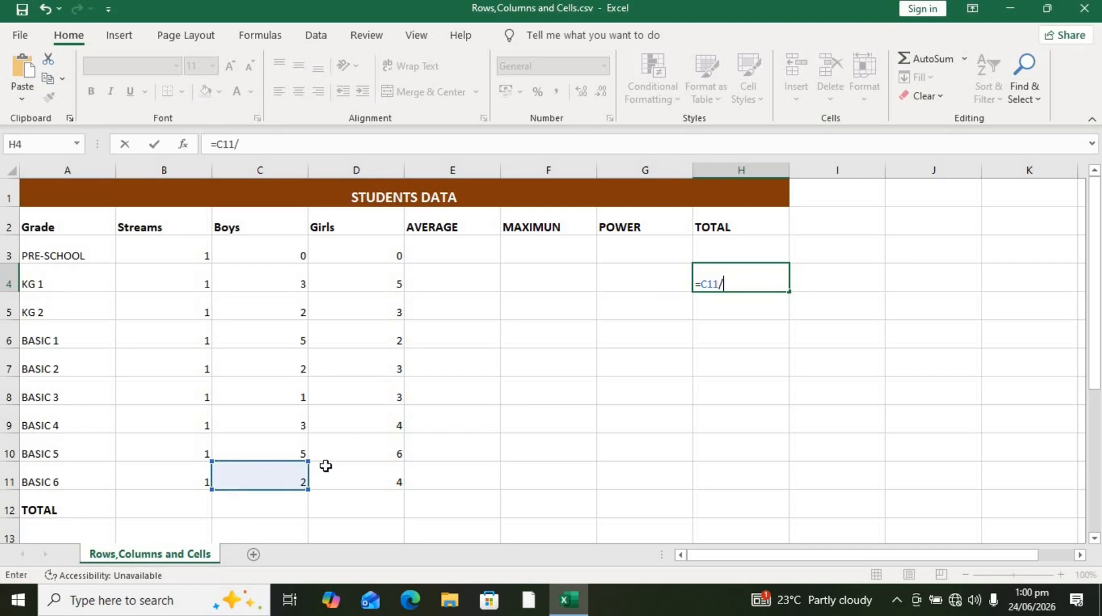
click(367, 487)
key(Return)
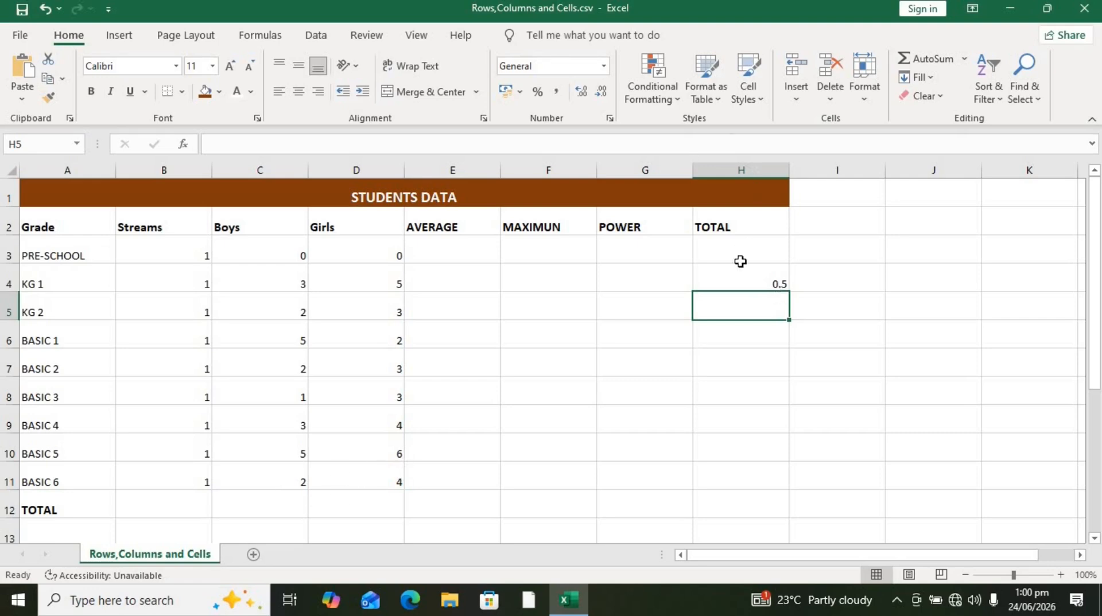
Undo the division formula entered in H4.
click(736, 285)
key(ctrl+z)
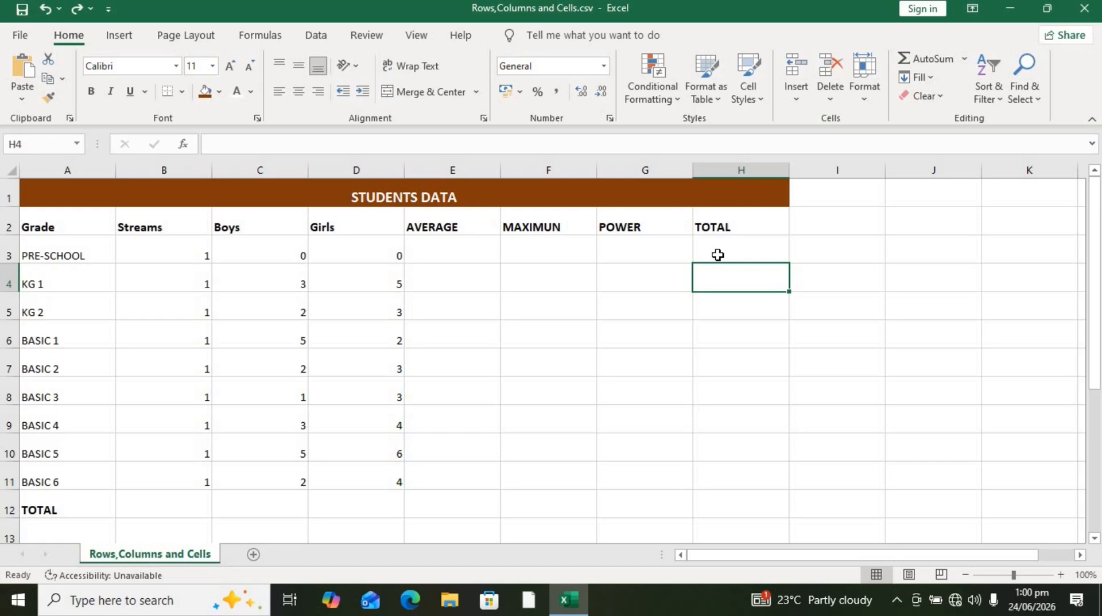
scroll(718, 255, down, 2)
scroll(717, 255, up, 2)
text(=)
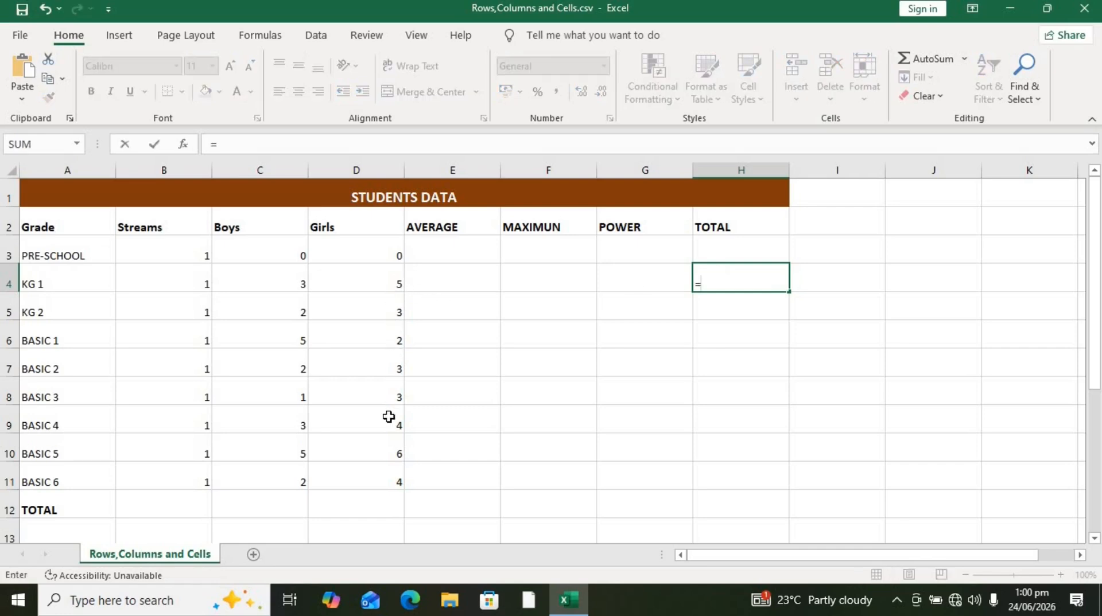
click(362, 509)
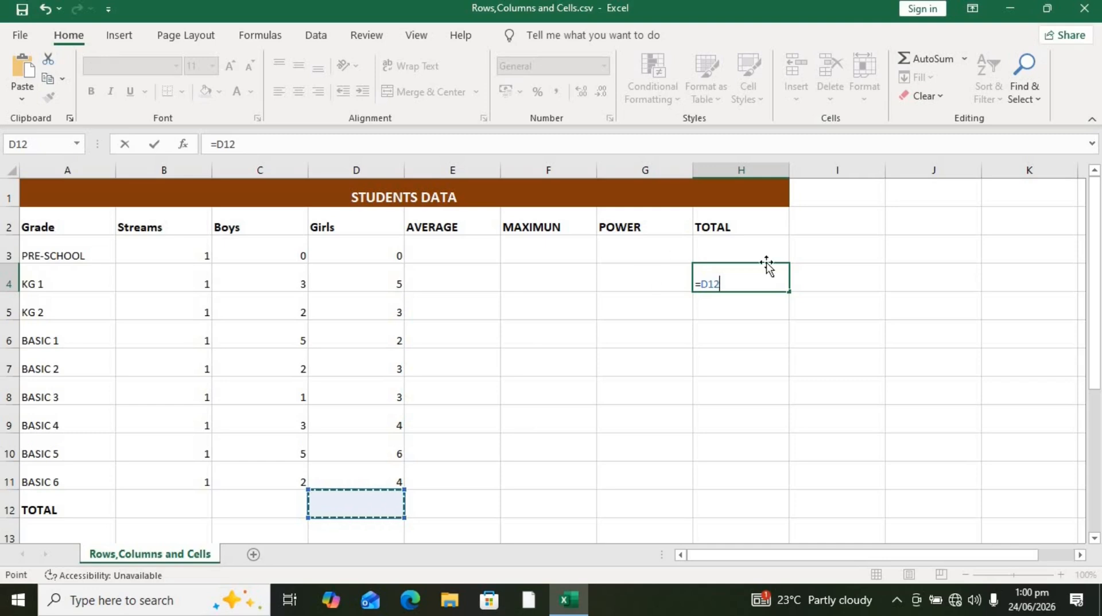
key(BackSpace)
key(BackSpace)
key(BackSpace)
key(BackSpace)
key(Escape)
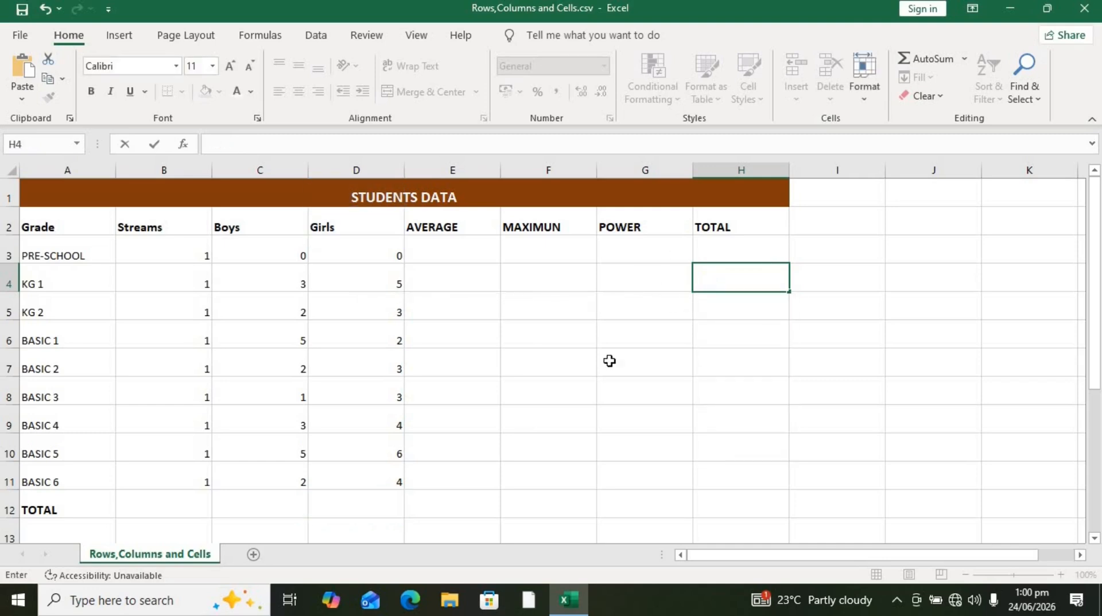
click(386, 514)
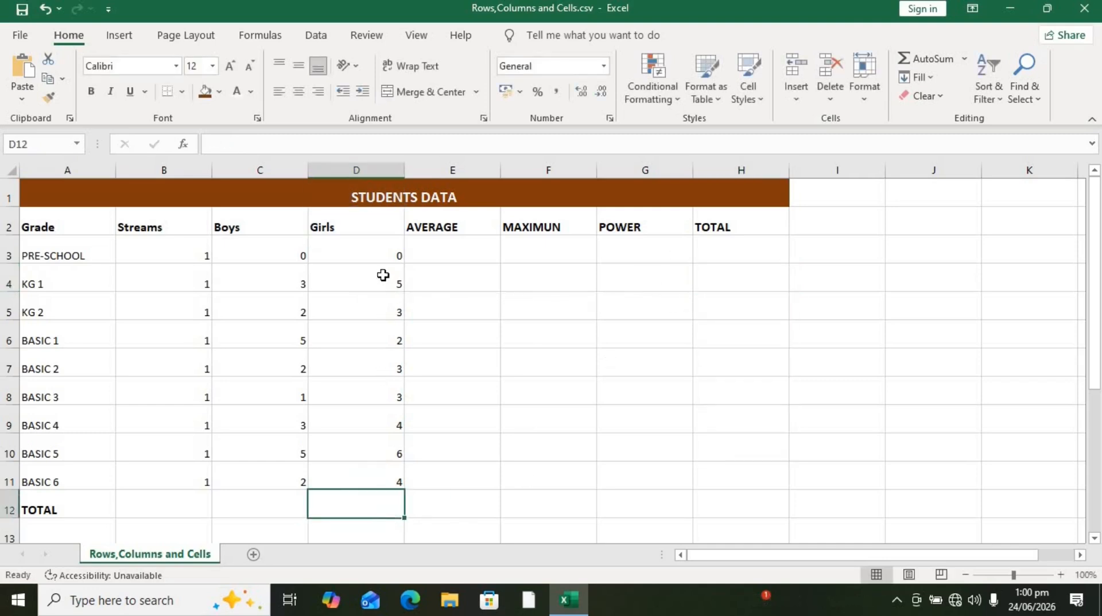
text(=)
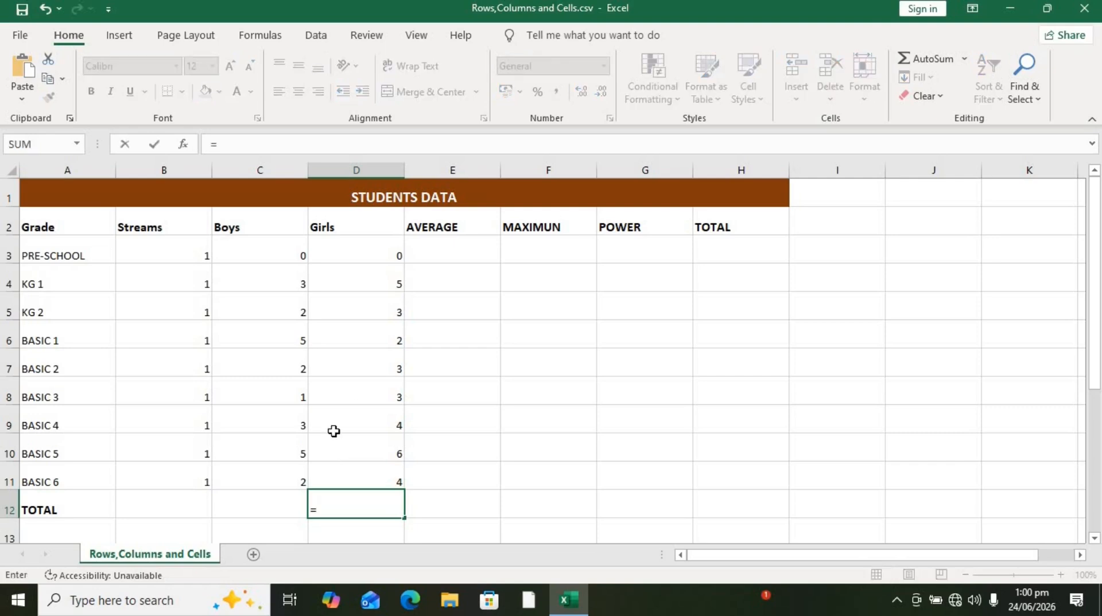
click(354, 247)
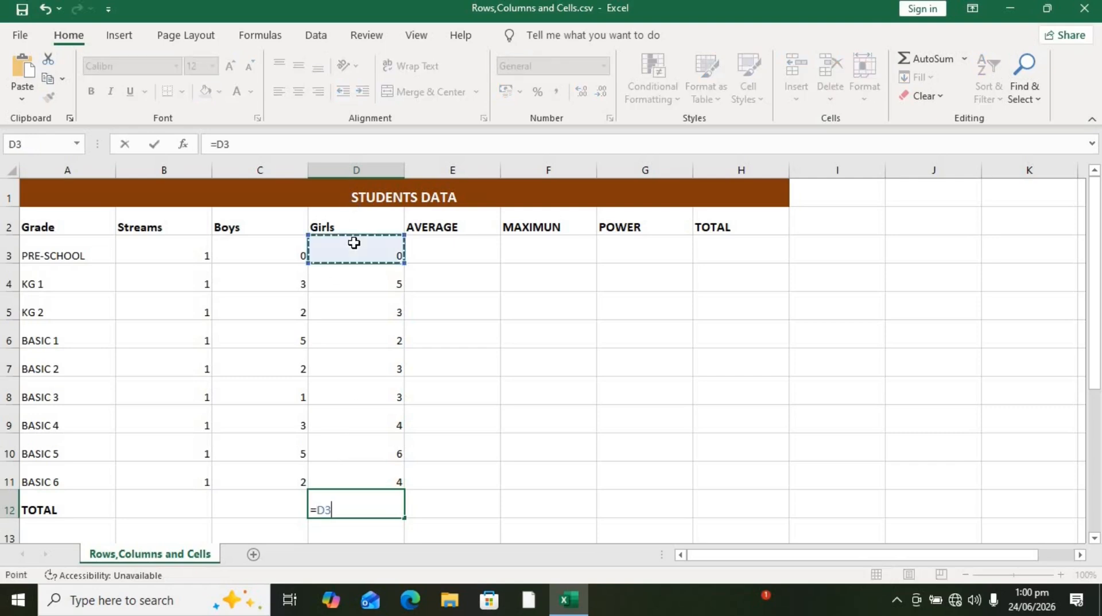
text(,)
click(359, 280)
text(,)
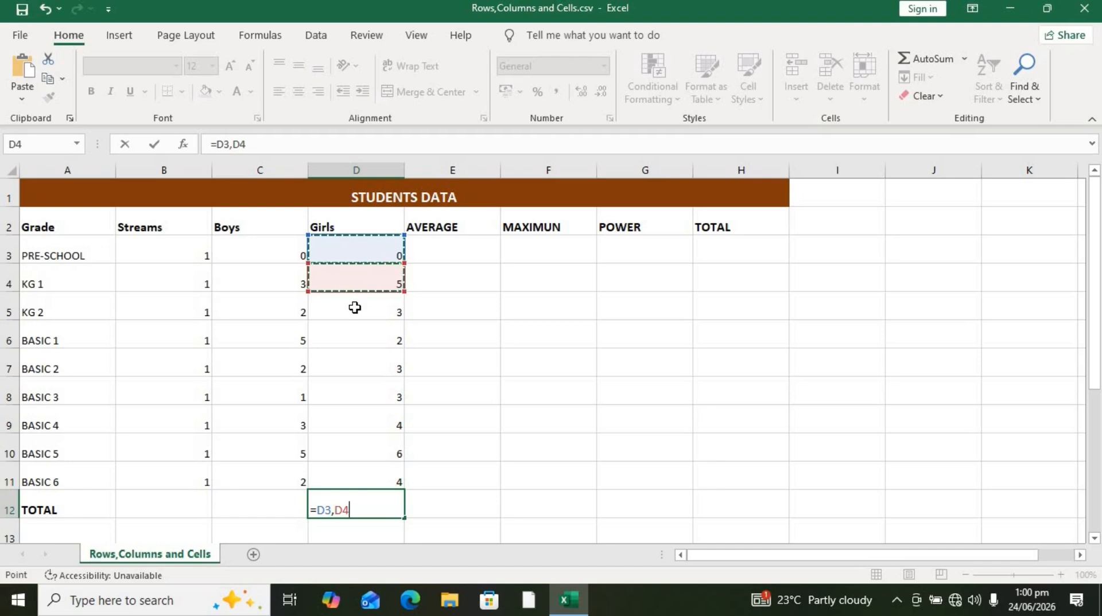
click(356, 308)
key(ctrl+z)
key(ctrl+y)
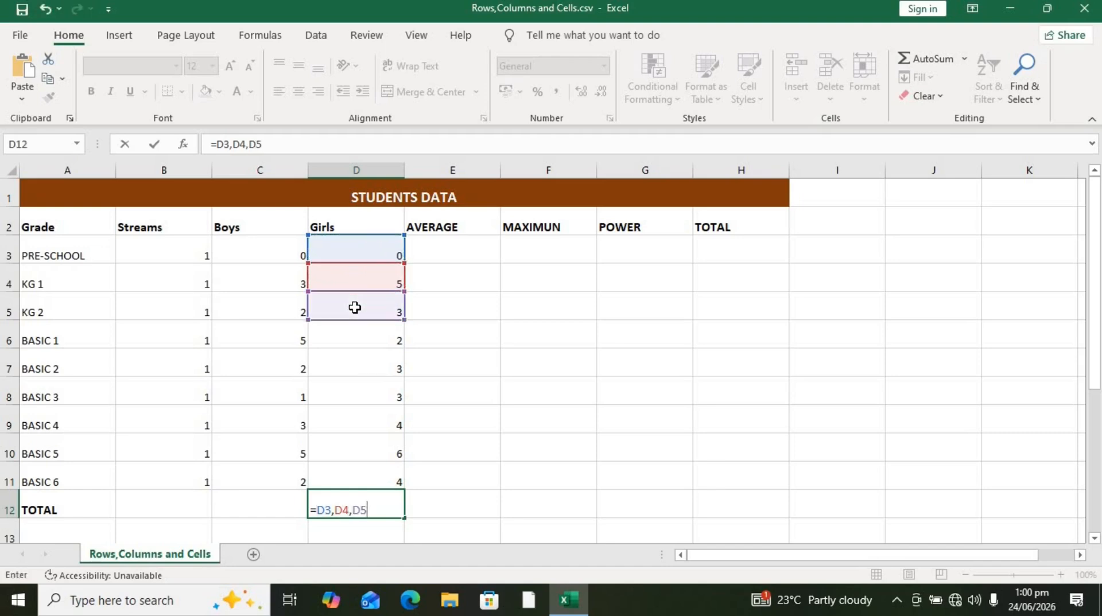
key(BackSpace)
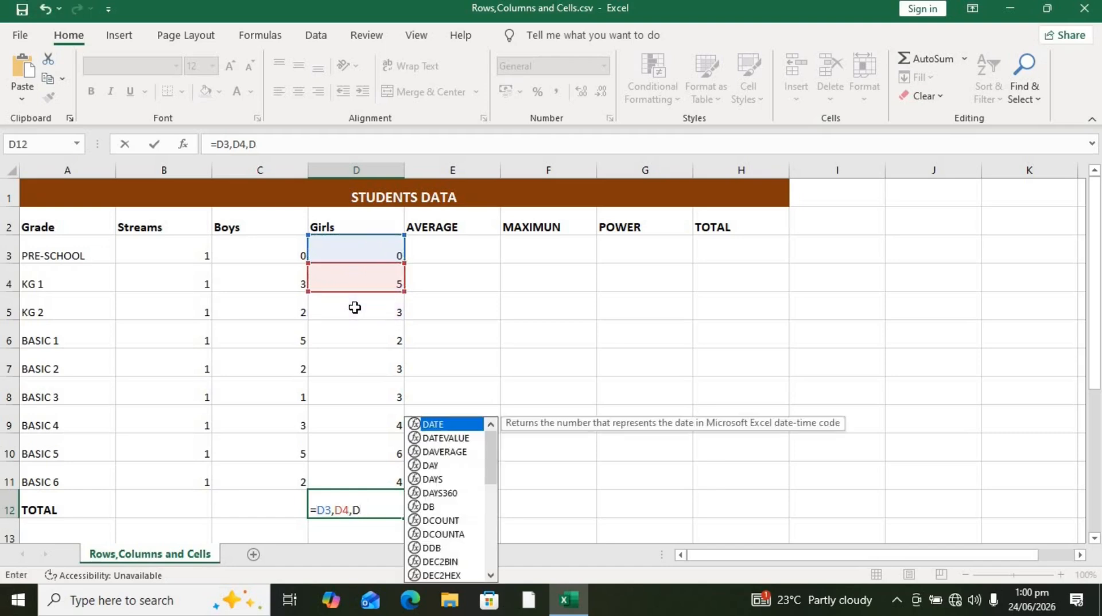
key(BackSpace)
key(BackSpace)
key(BackSpace)
key(BackSpace)
key(BackSpace)
key(BackSpace)
key(BackSpace)
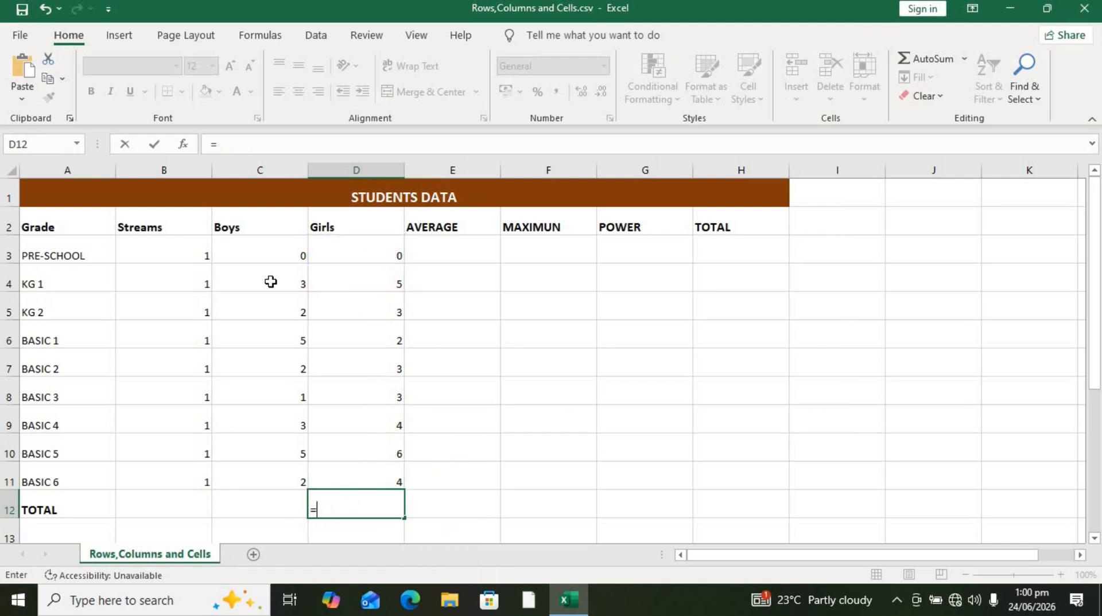
Enter a SUM formula in D12, the TOTAL row of the Girls column, with D3 as its argument.
click(339, 507)
text(SU)
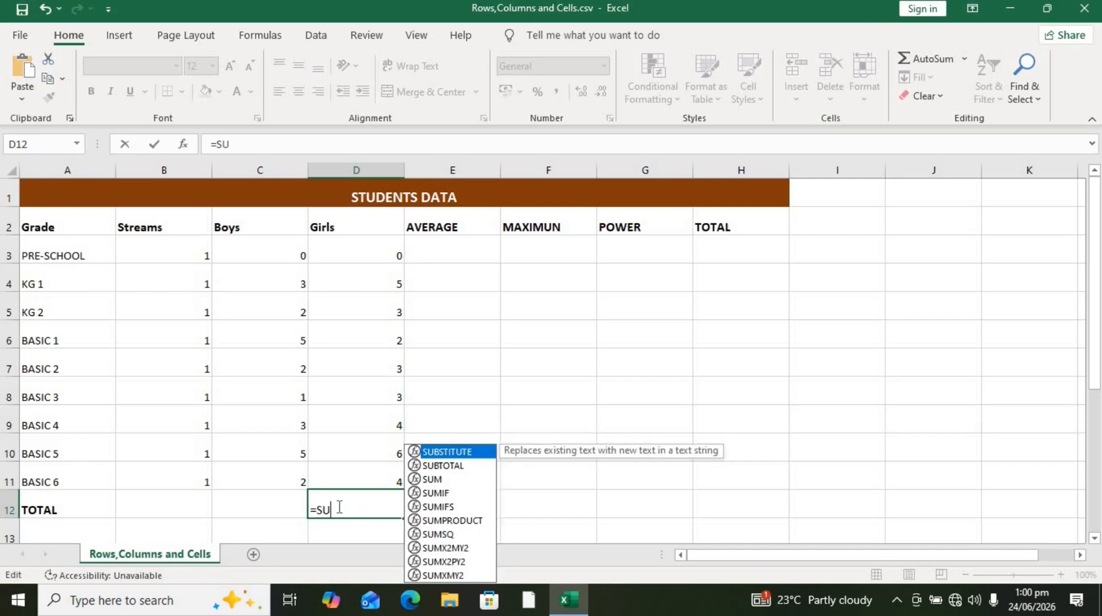
key(Down)
key(Down)
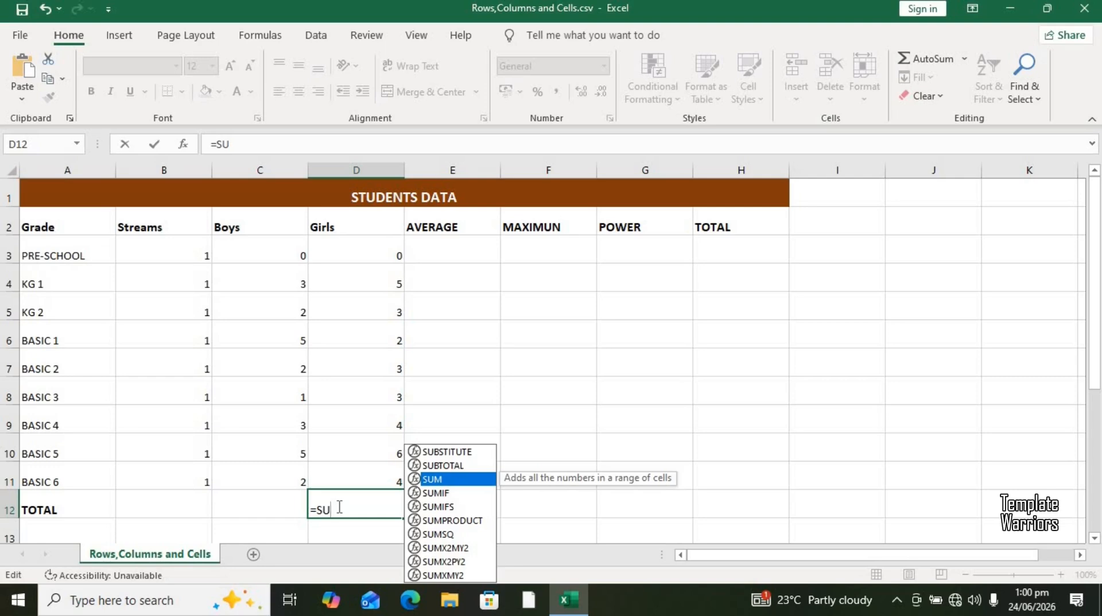
double_click(435, 479)
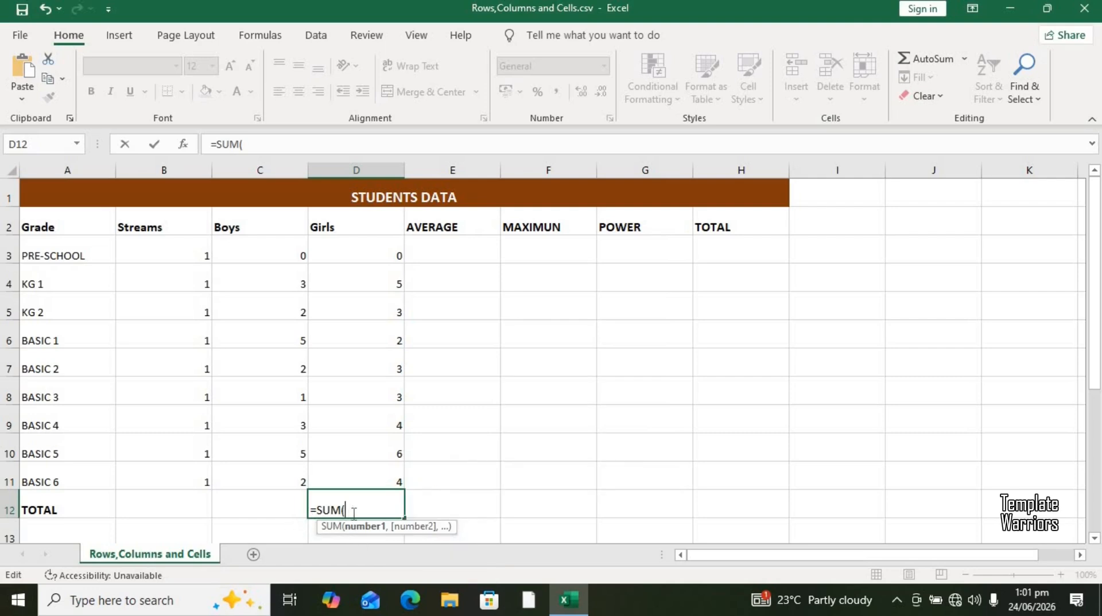
click(379, 256)
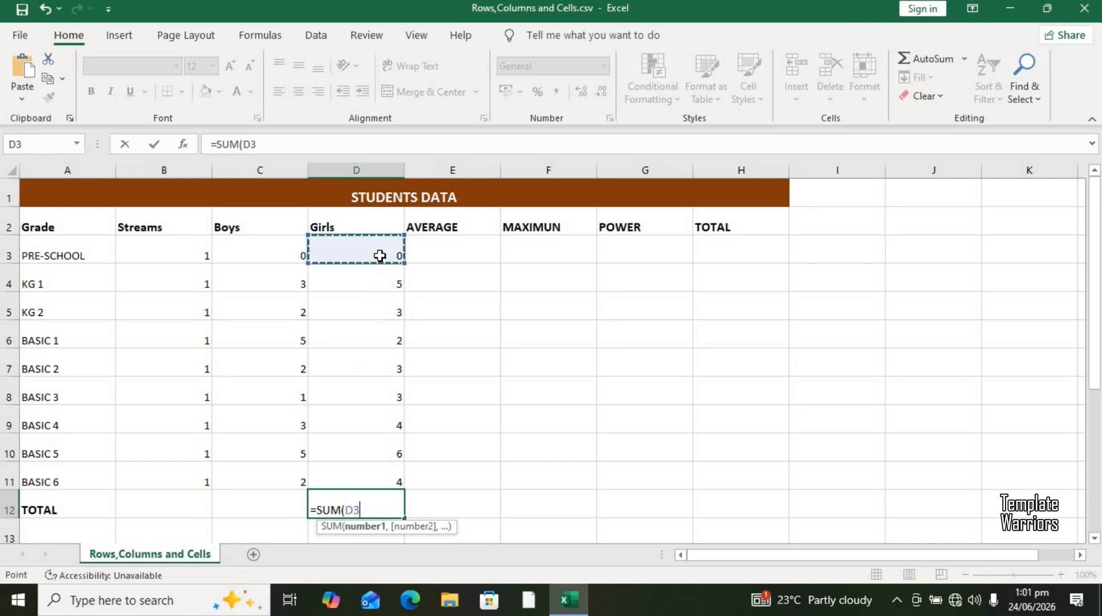
mouse_move(396, 265)
mouse_down()
mouse_move(398, 428)
mouse_move(381, 224)
mouse_move(383, 252)
mouse_up()
click(383, 252)
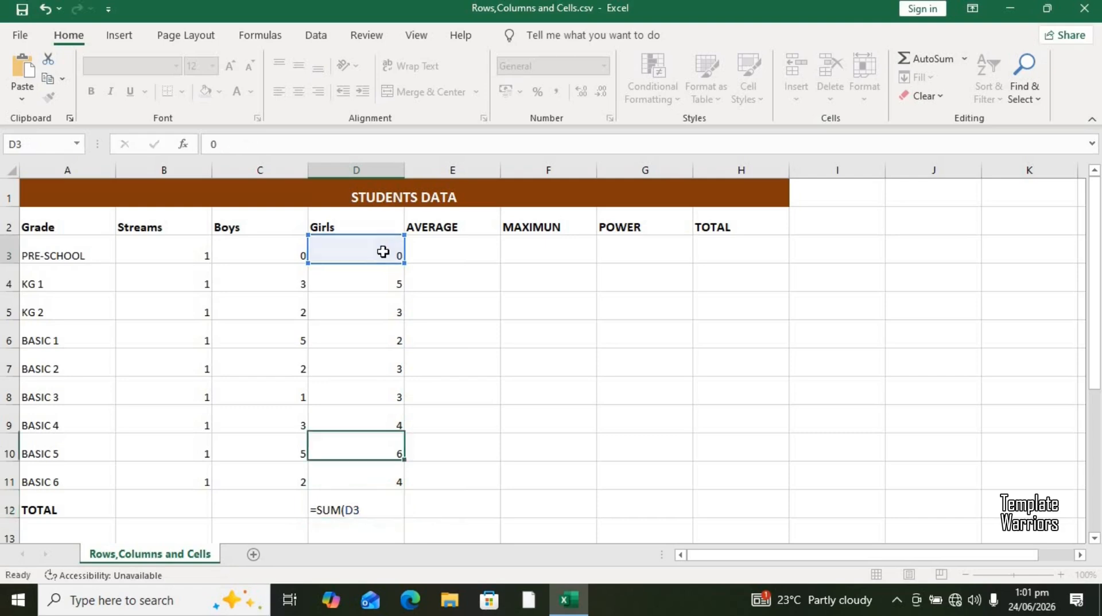
Change the formula in D12 to sum the range D3:D11, totalling the girls of all grades.
click(366, 512)
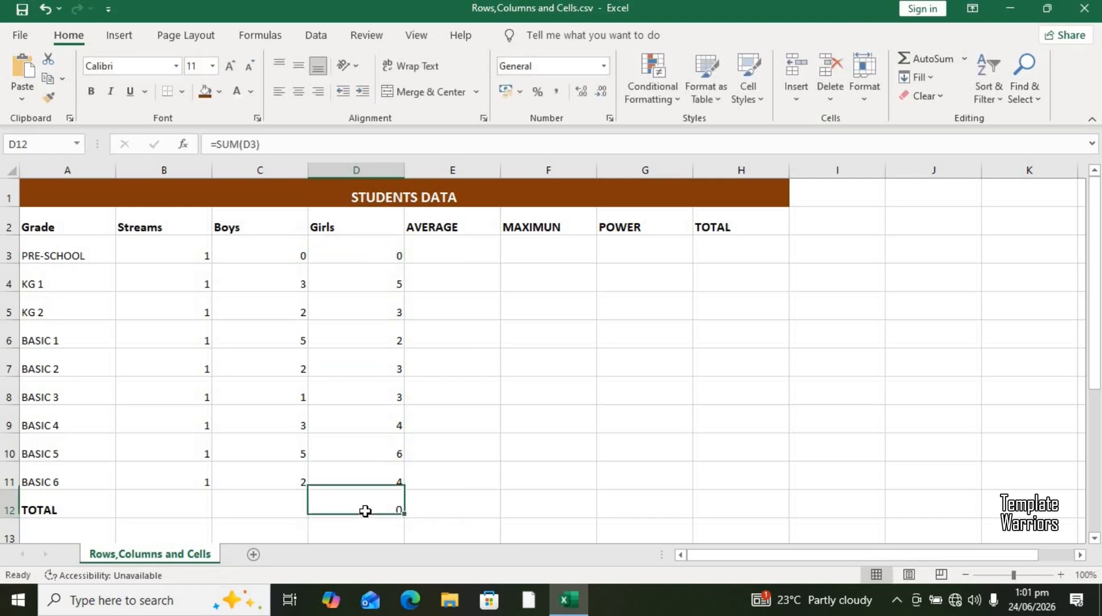
key(BackSpace)
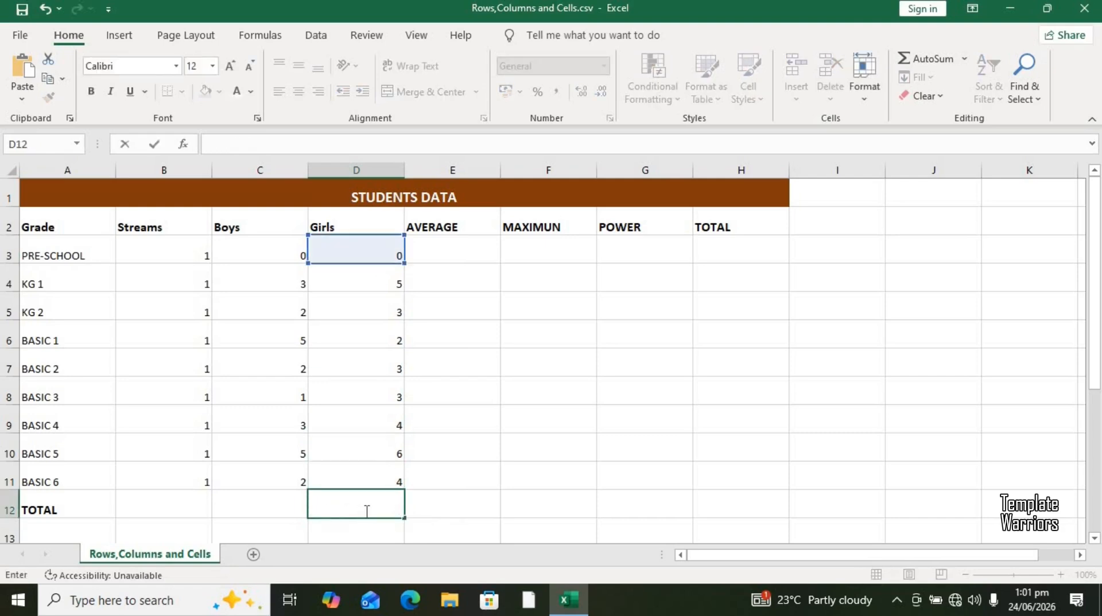
key(ctrl+z)
click(367, 510)
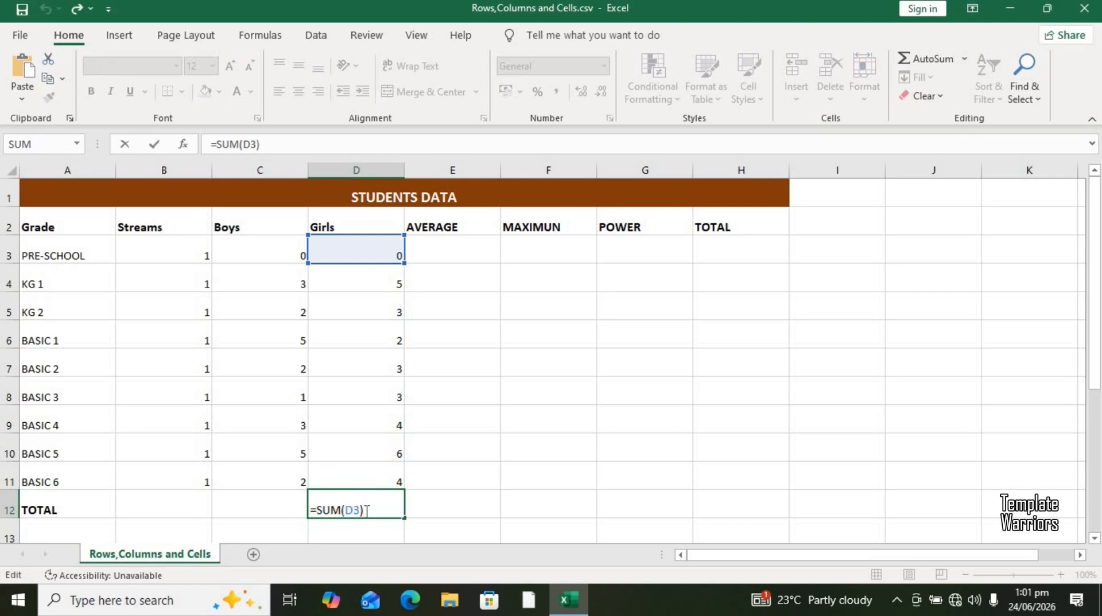
key(BackSpace)
key(BackSpace)
key(BackSpace)
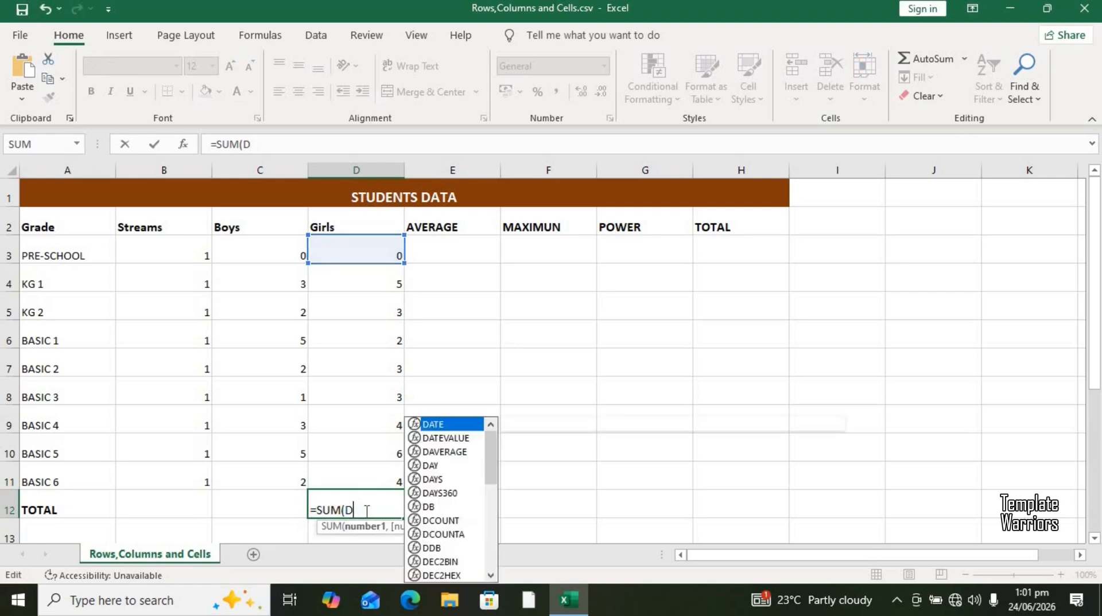
click(372, 252)
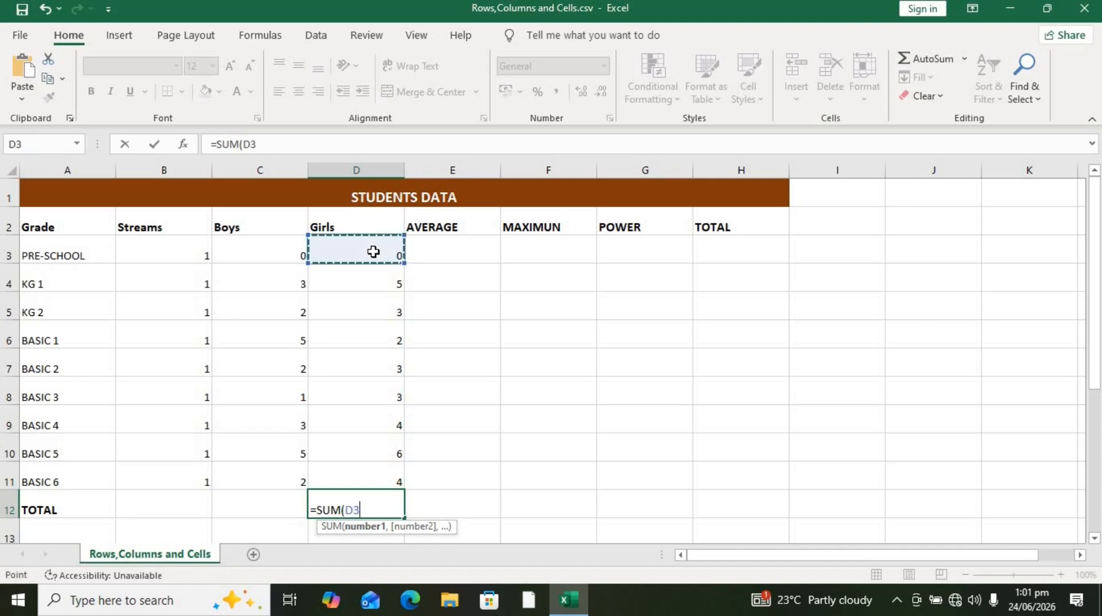
drag(400, 261, 420, 482)
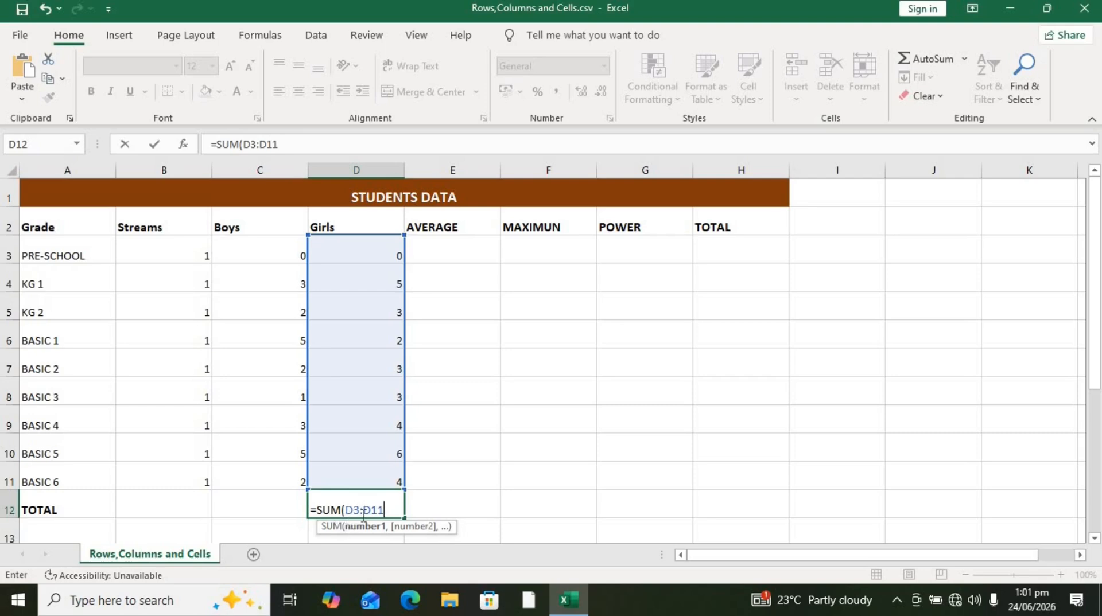
key(Return)
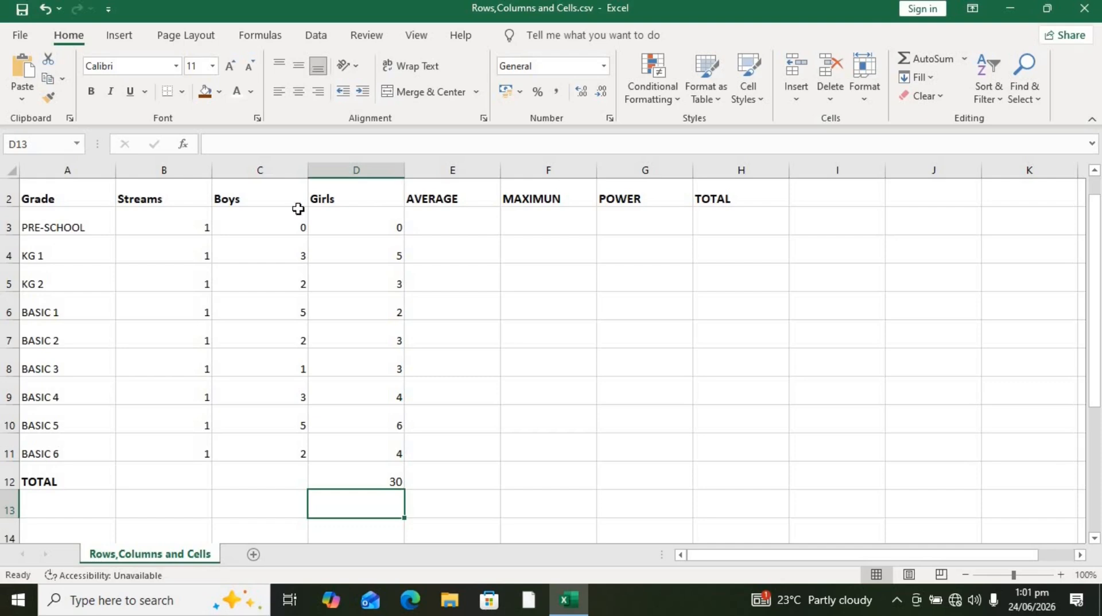
Enter a SUM formula over C3:C11 in C12 to total the boys of all grades.
click(281, 216)
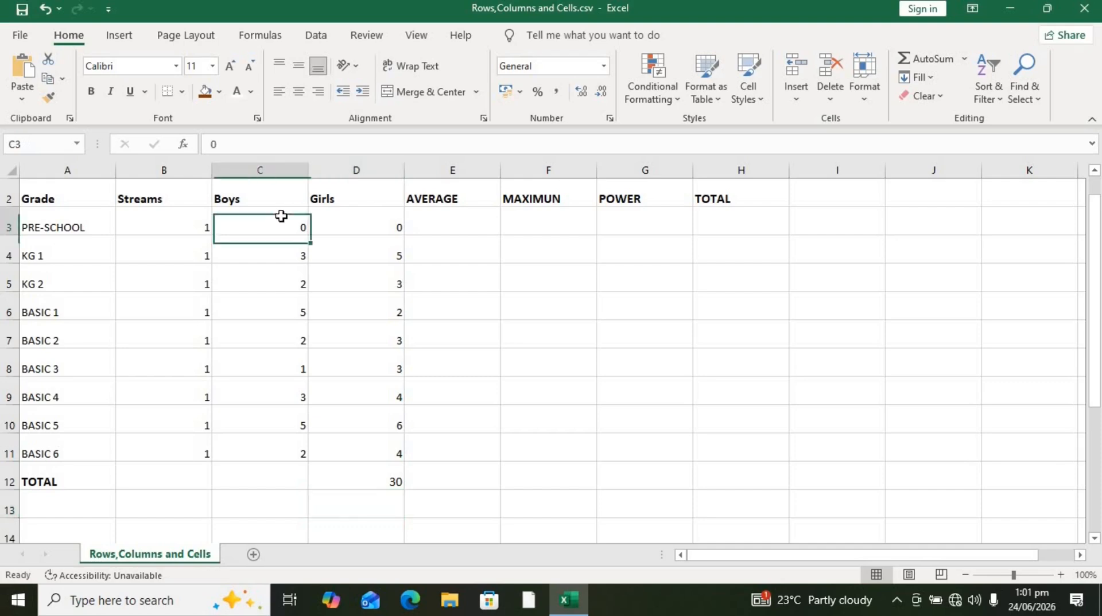
click(263, 489)
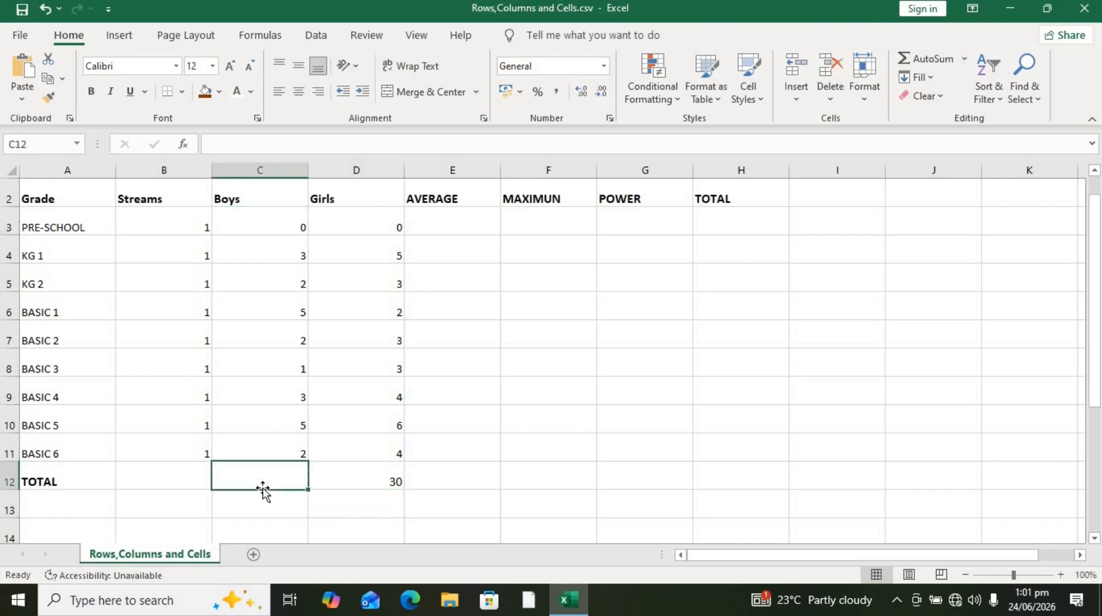
text(=)
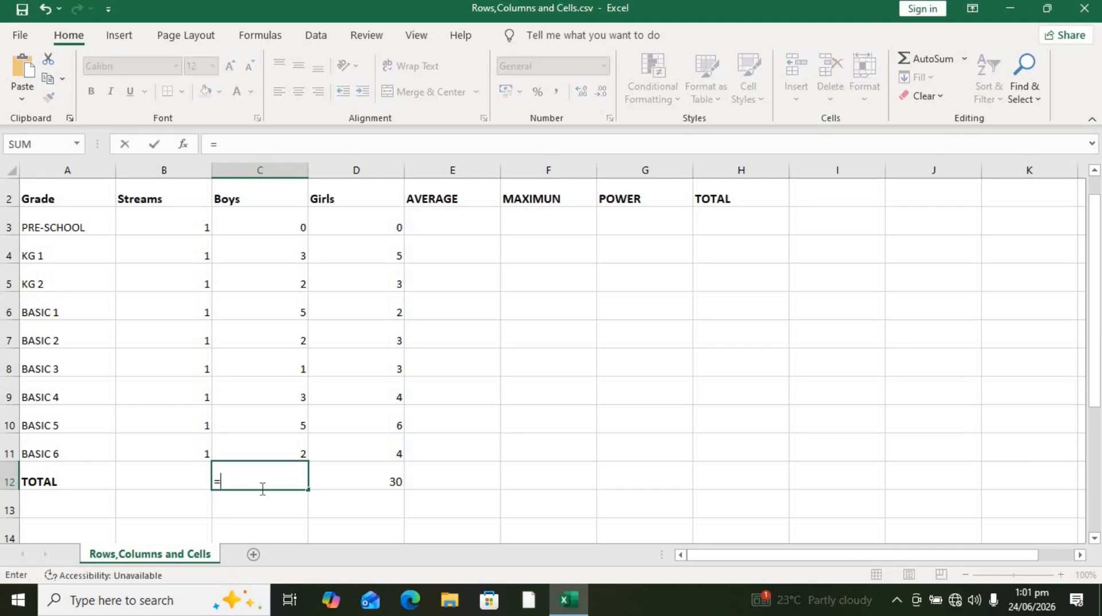
text(SUM()
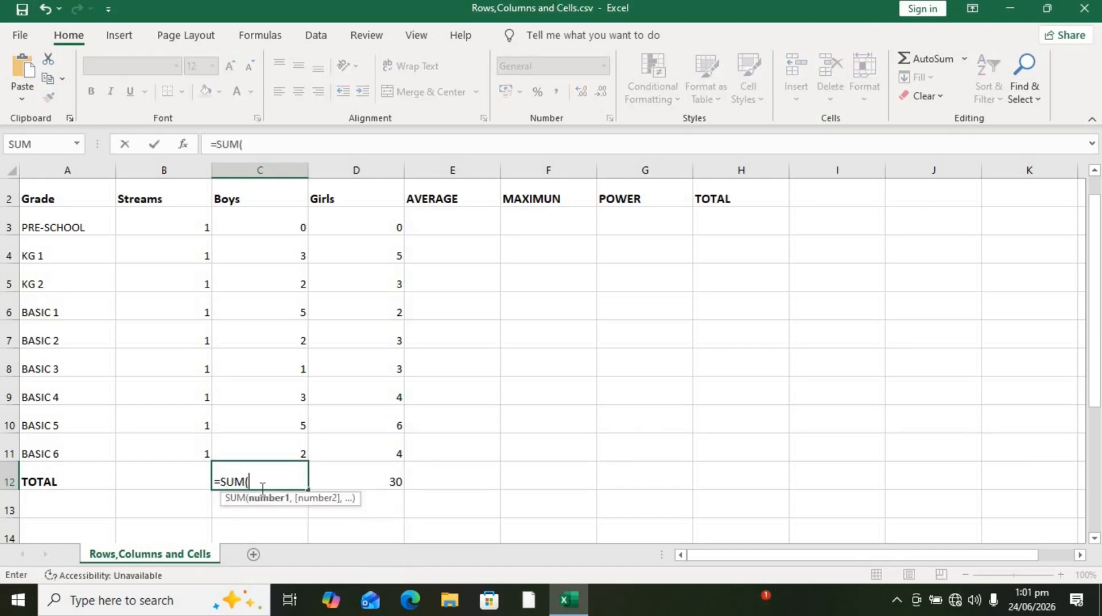
click(284, 221)
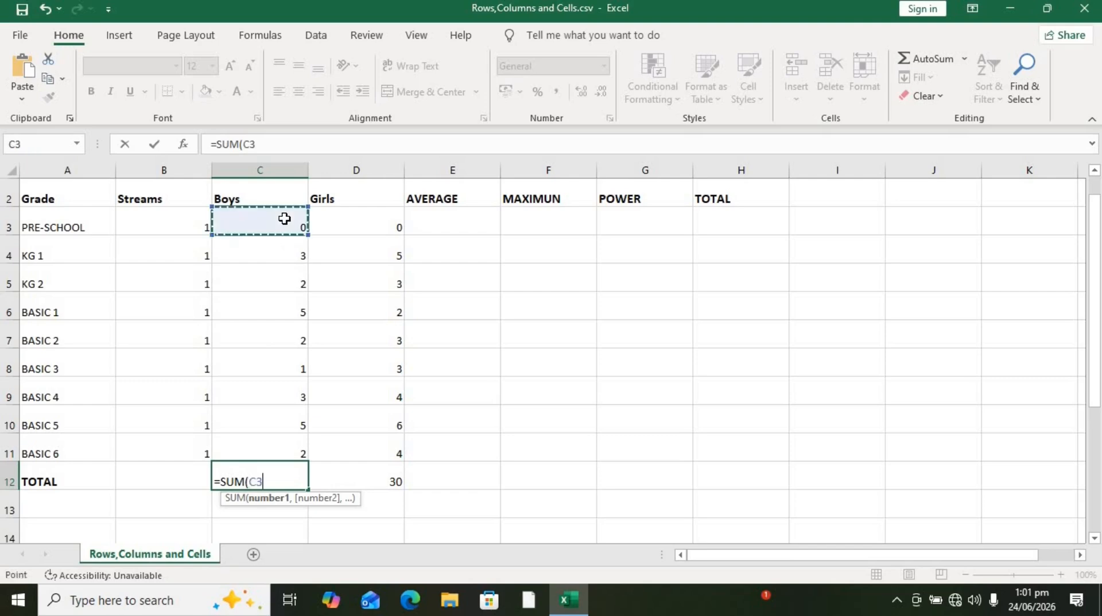
drag(306, 232, 304, 457)
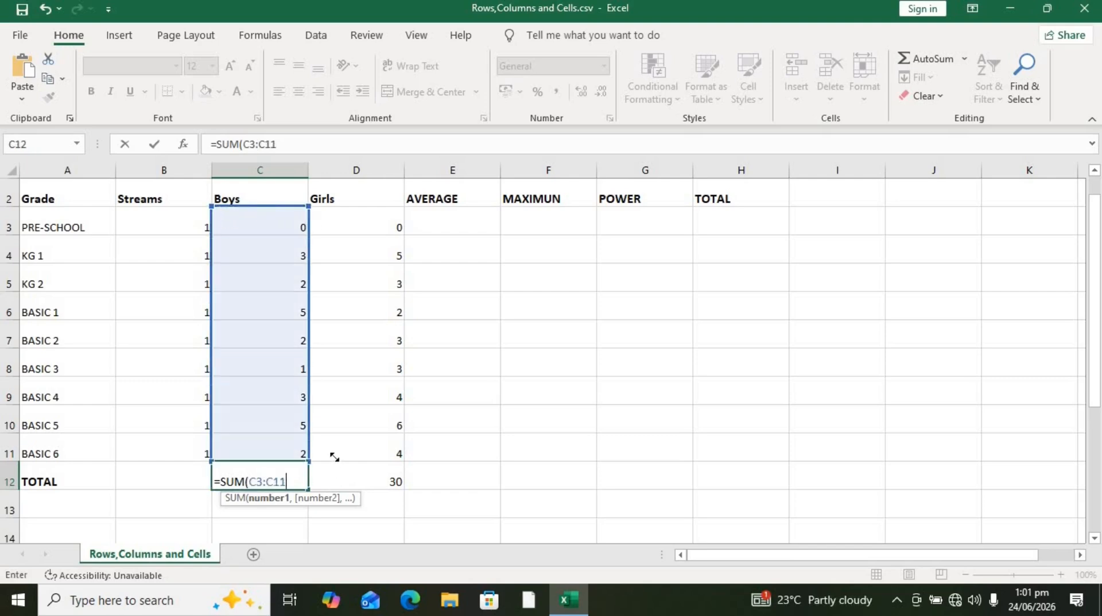
key(Return)
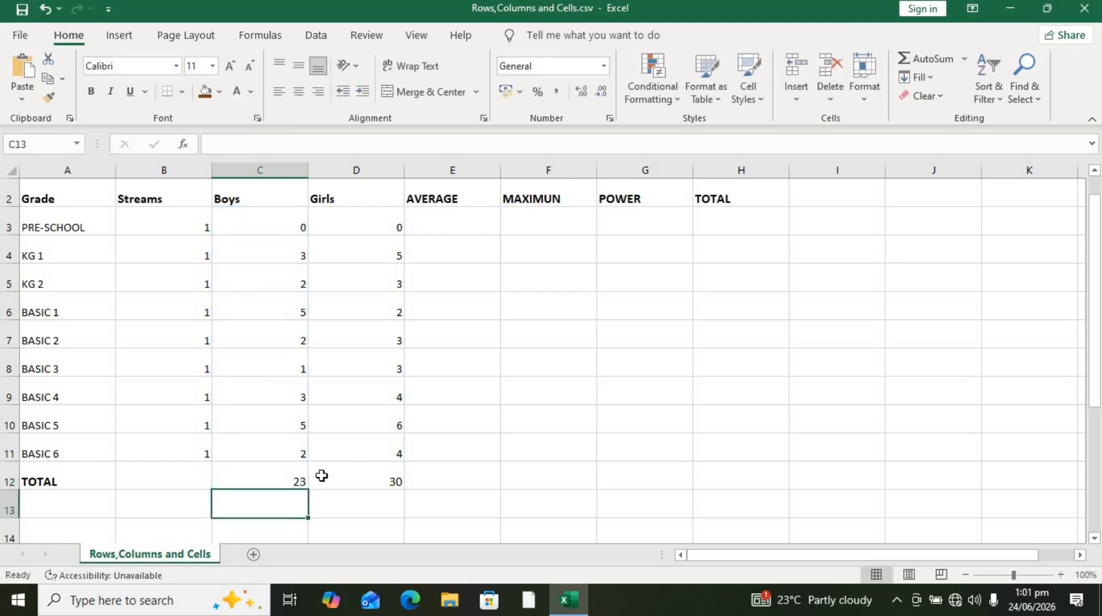
click(738, 221)
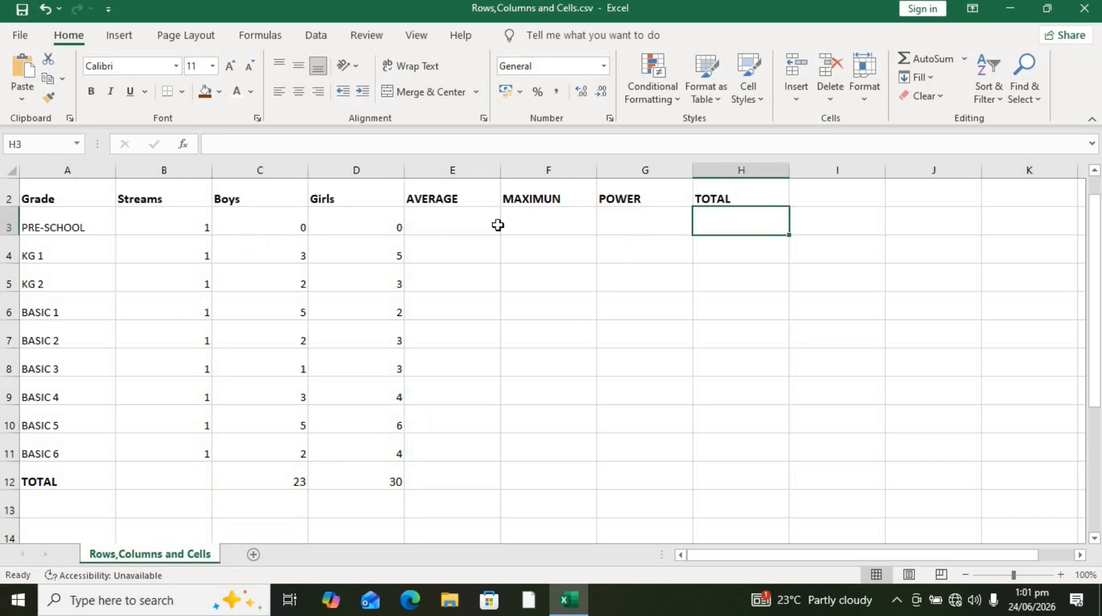
text(=)
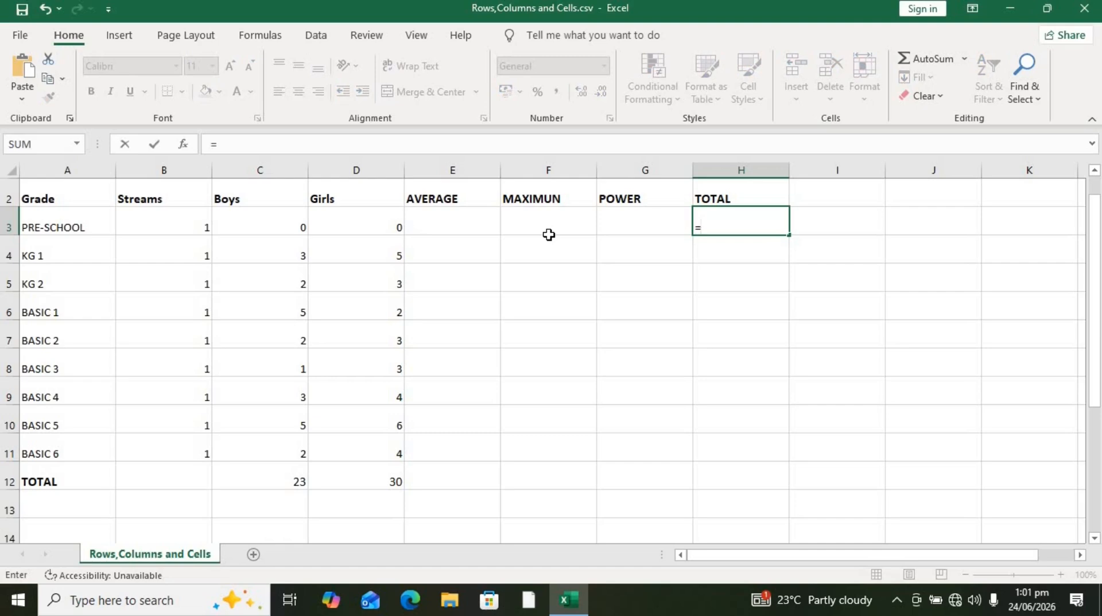
text(SU)
key(Down)
key(Down)
key(Tab)
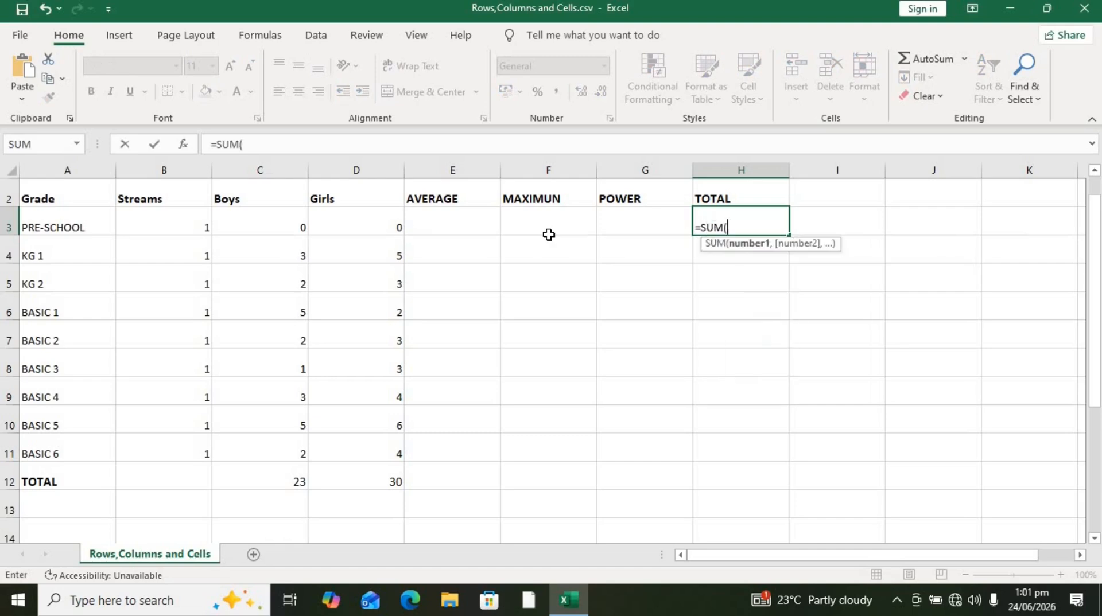
click(257, 260)
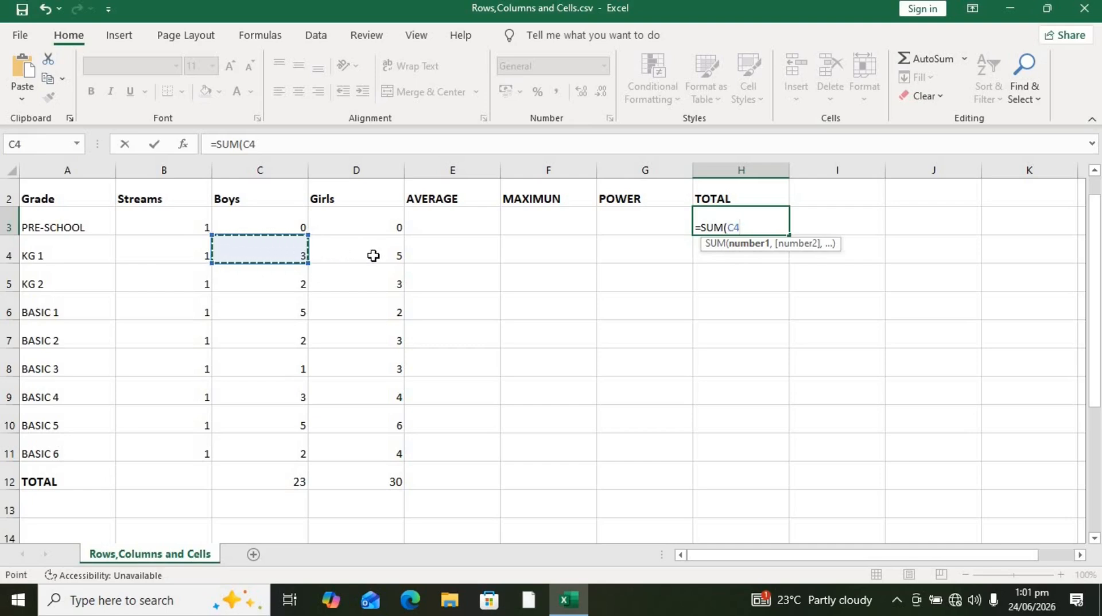
drag(310, 262, 383, 265)
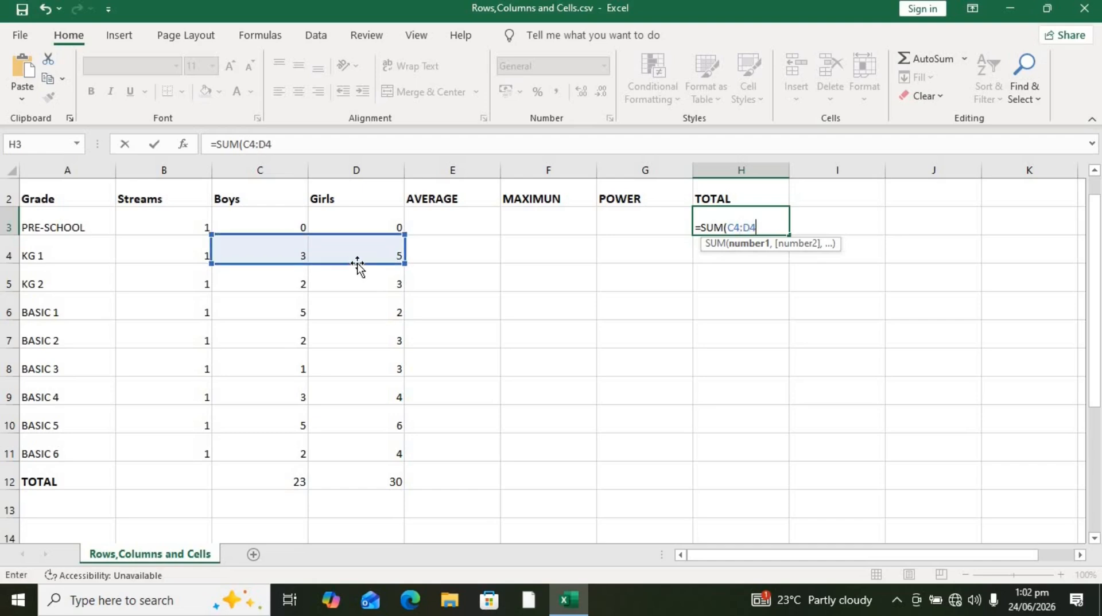
drag(405, 262, 341, 262)
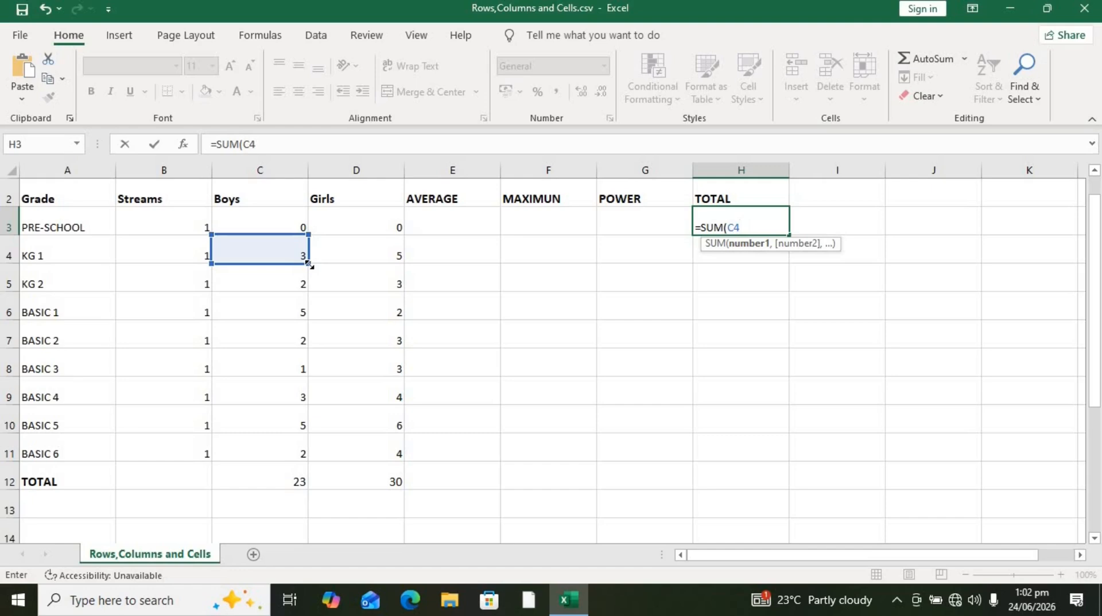
drag(308, 264, 307, 282)
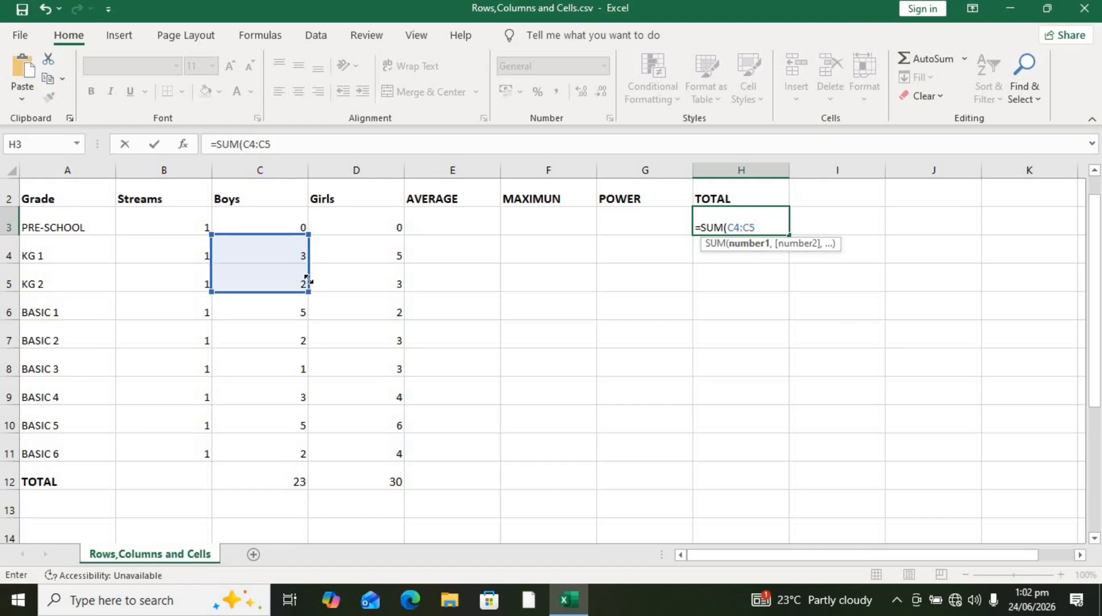
drag(307, 280, 331, 200)
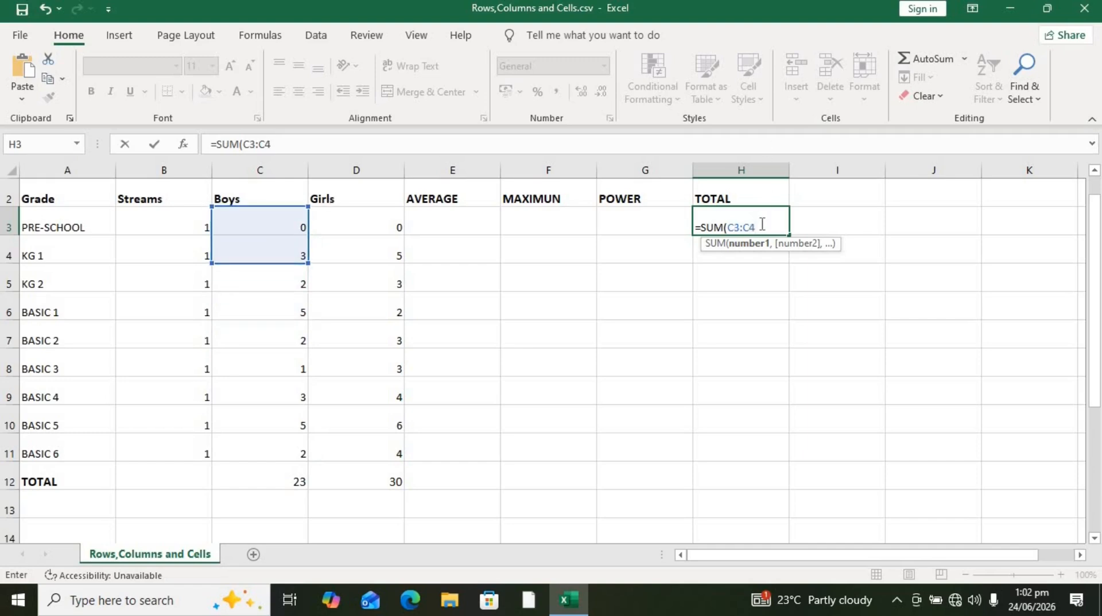
key(BackSpace)
key(BackSpace)
key(BackSpace)
key(BackSpace)
key(BackSpace)
key(BackSpace)
key(BackSpace)
key(BackSpace)
key(BackSpace)
key(BackSpace)
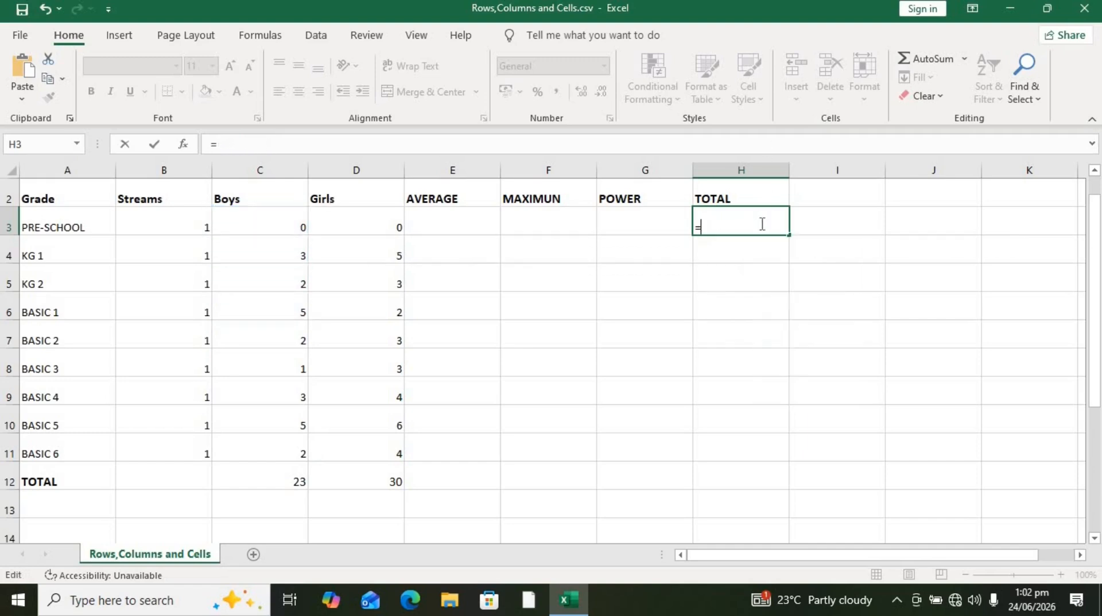
Fill the KG 1 boys value in C4 down the Boys column through C10.
click(473, 229)
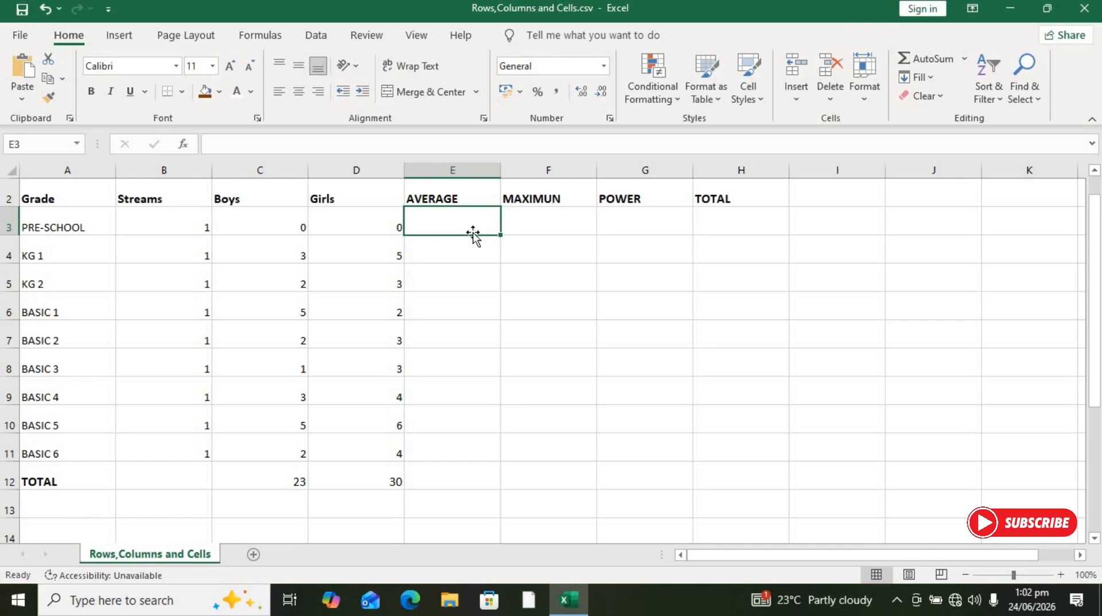
click(463, 257)
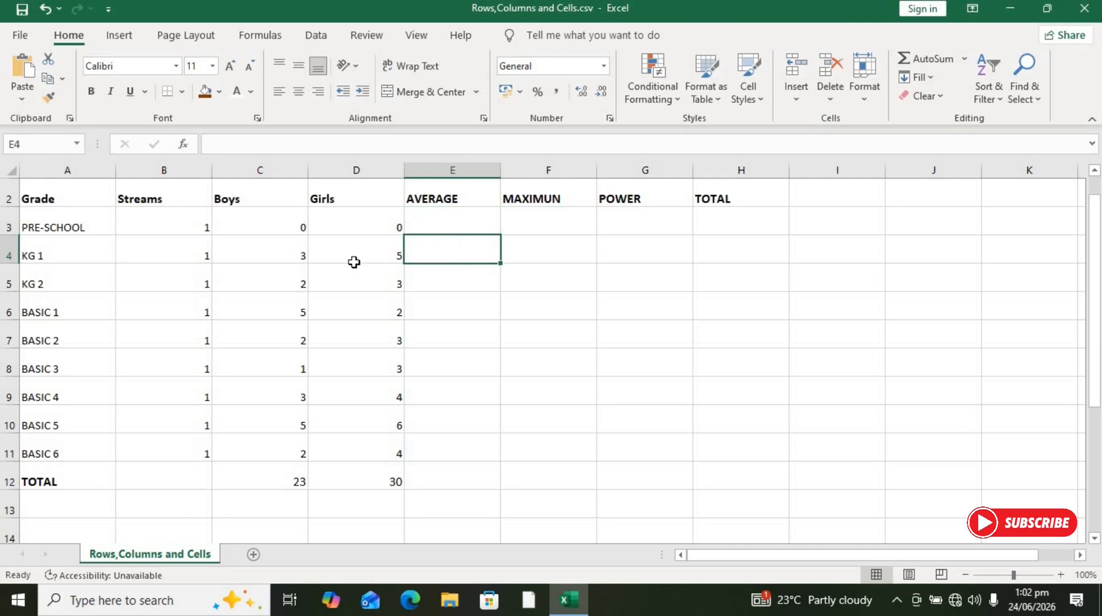
click(282, 255)
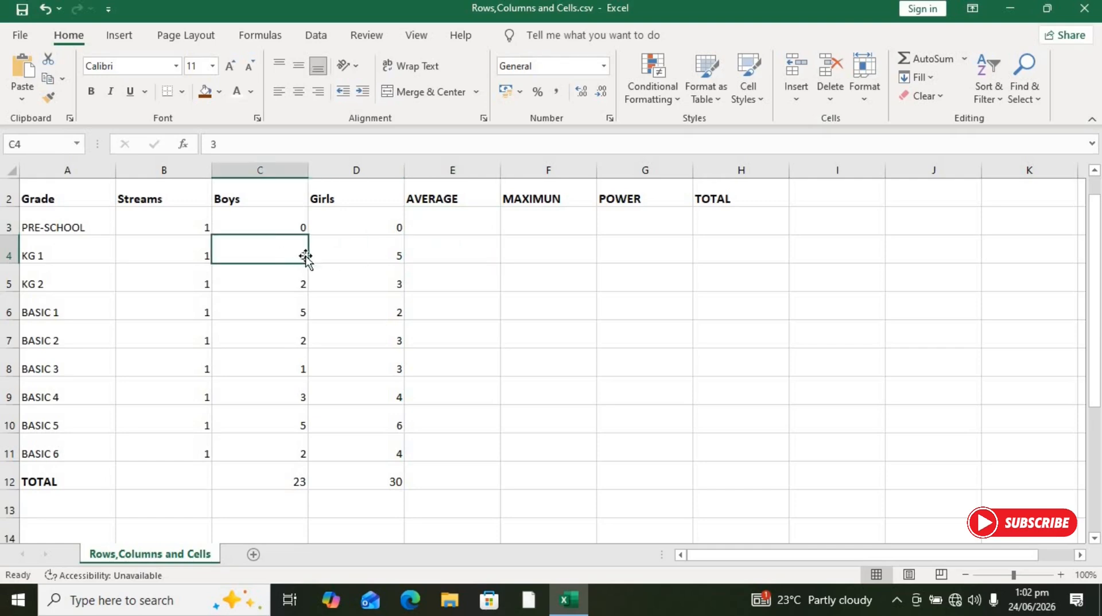
drag(308, 264, 305, 436)
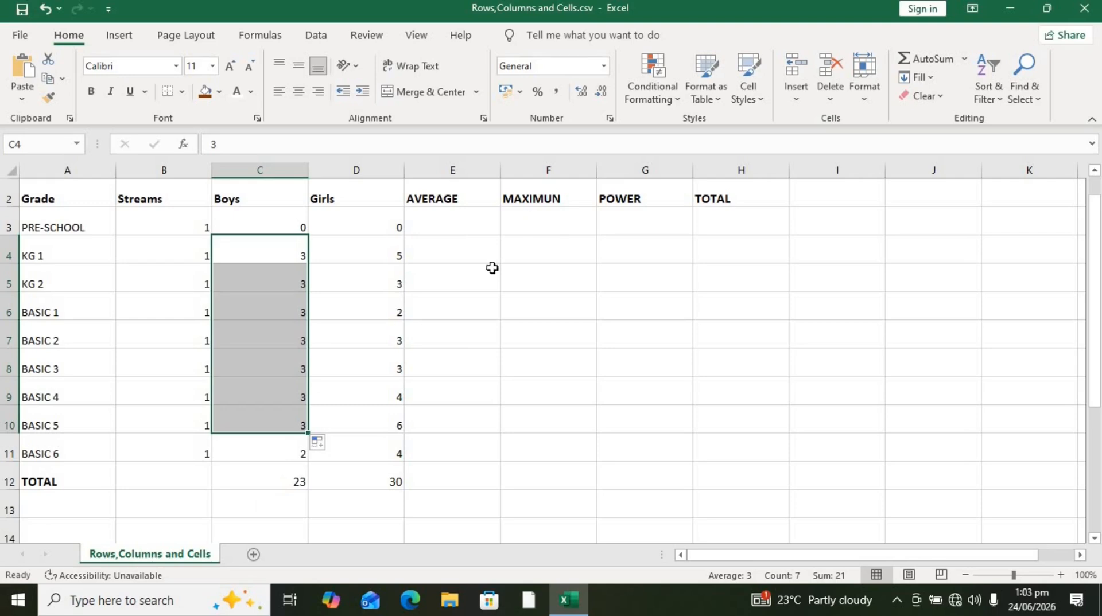
Enter an AVERAGE formula over C3:D3 in E3, the pre-school row of the AVERAGE column.
click(453, 249)
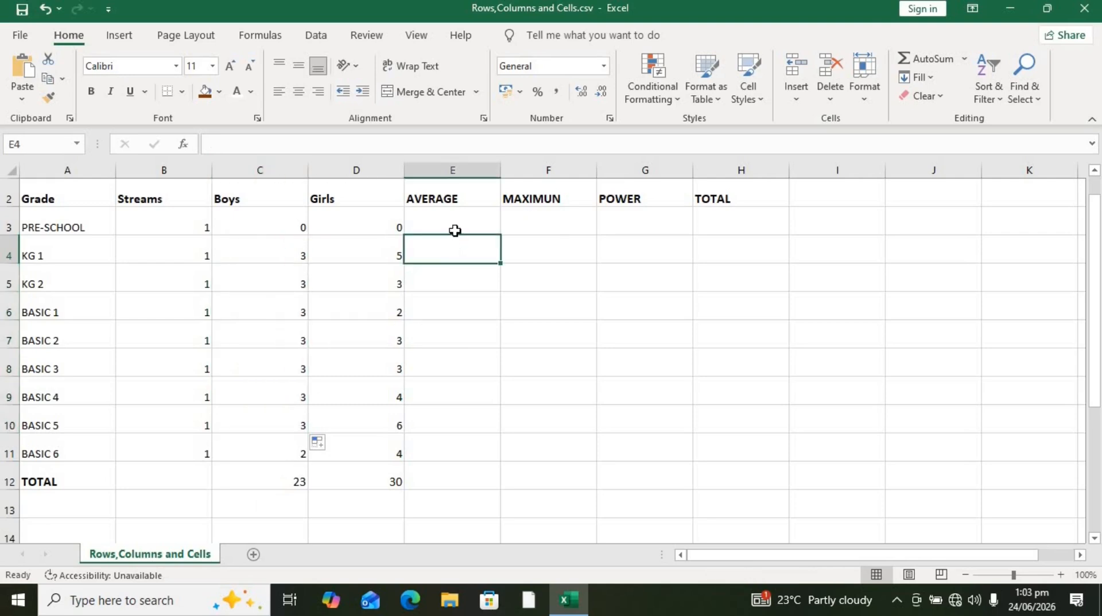
click(455, 229)
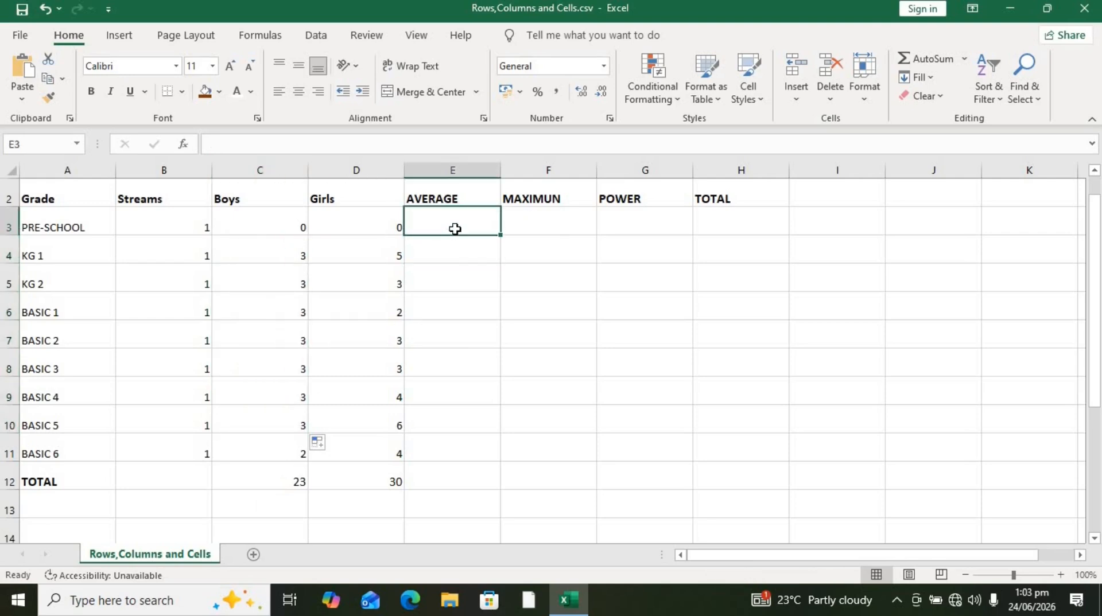
text(=)
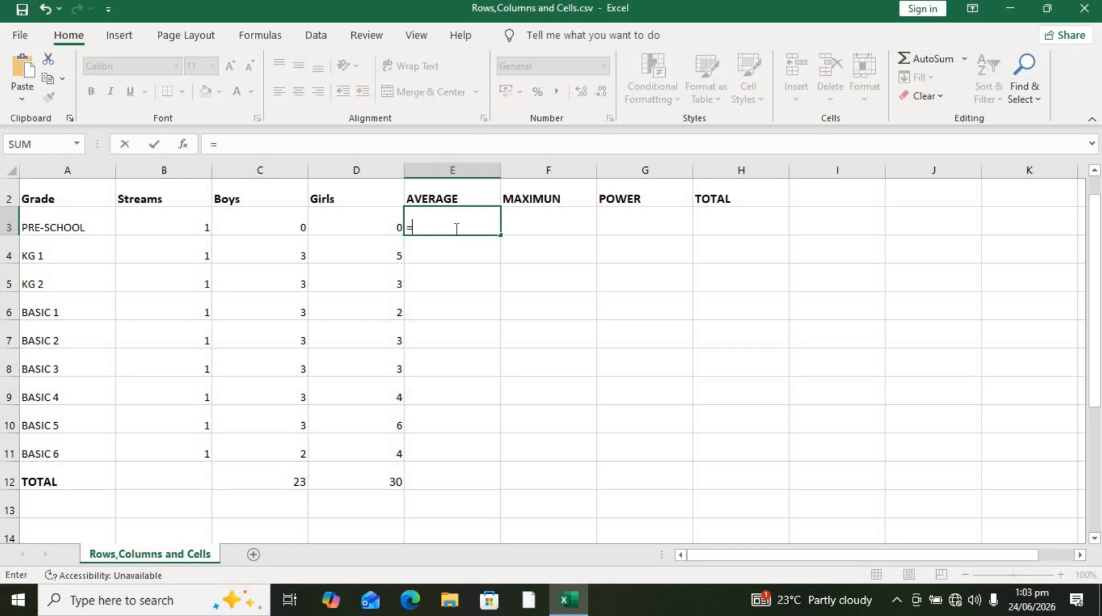
text(AV)
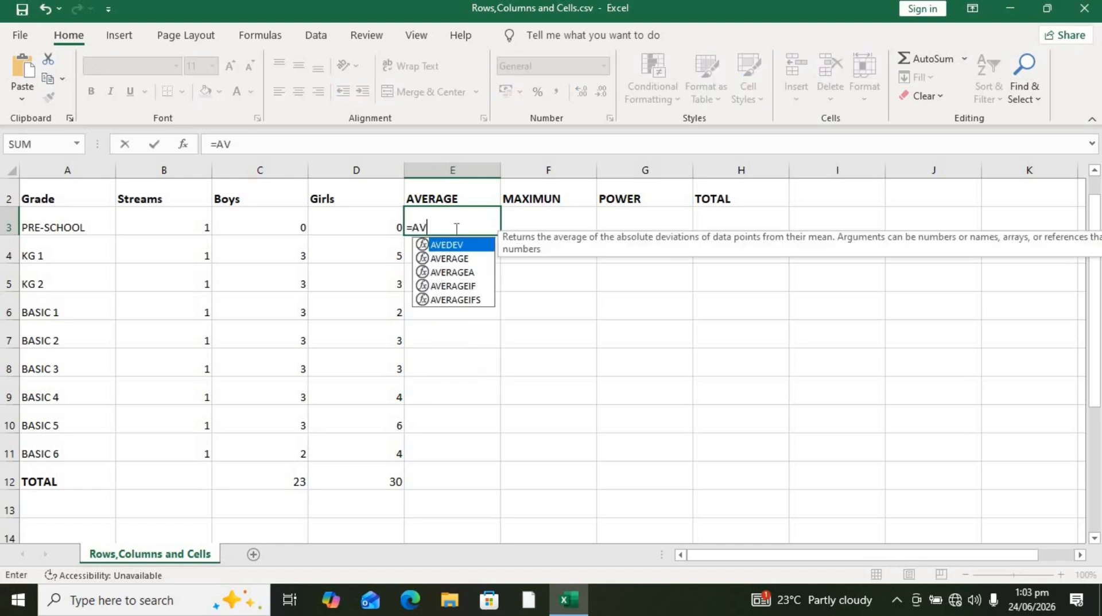
key(Down)
key(Tab)
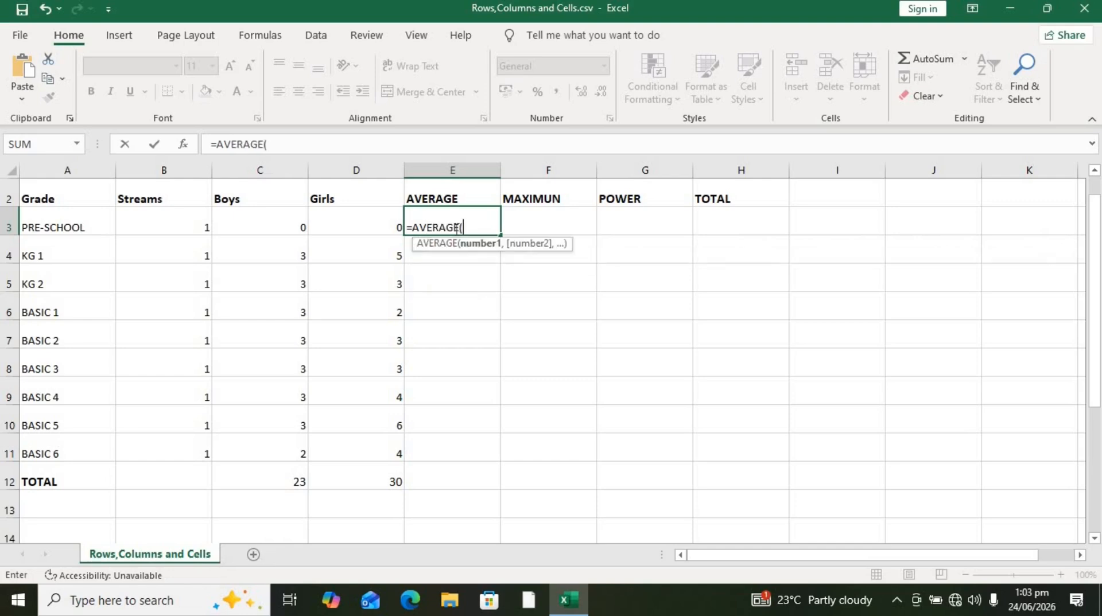
click(289, 223)
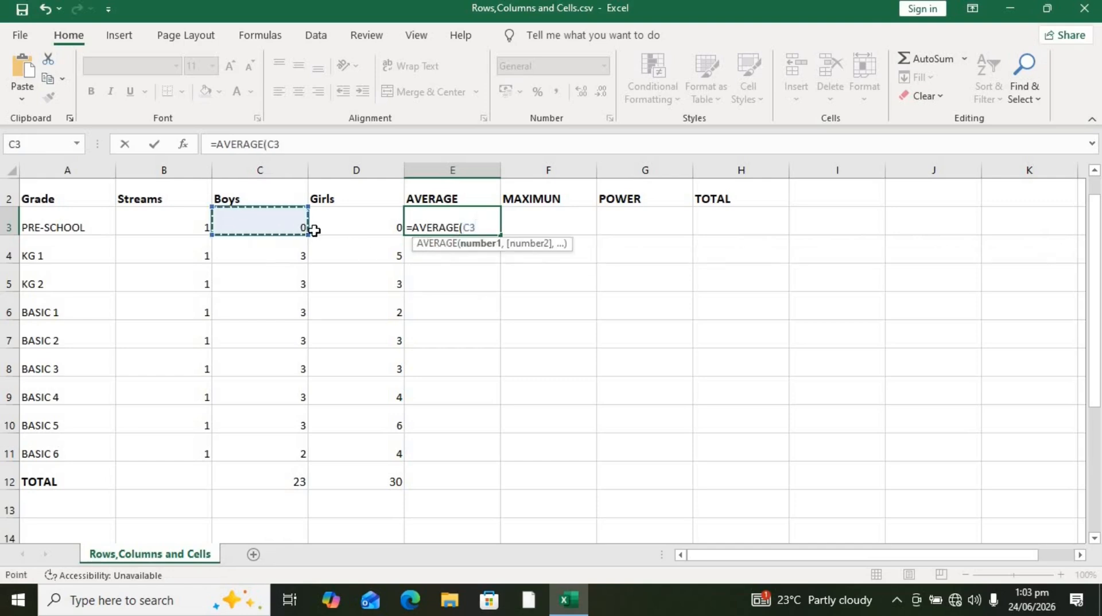
drag(308, 237, 390, 216)
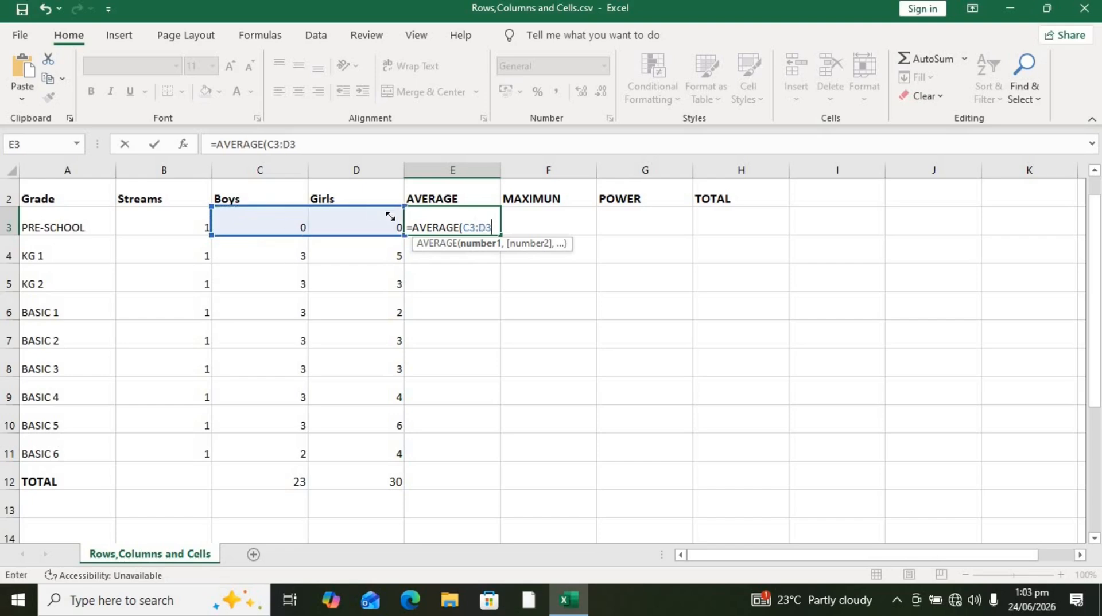
key(Return)
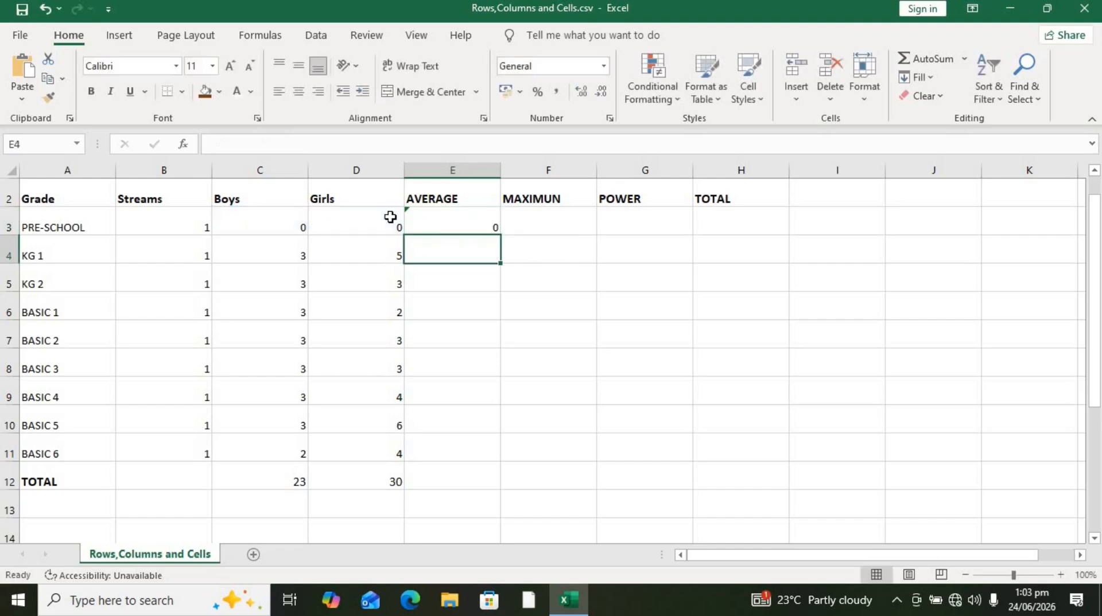
Fill the AVERAGE formula from E3 down through E11 for all grades.
click(491, 221)
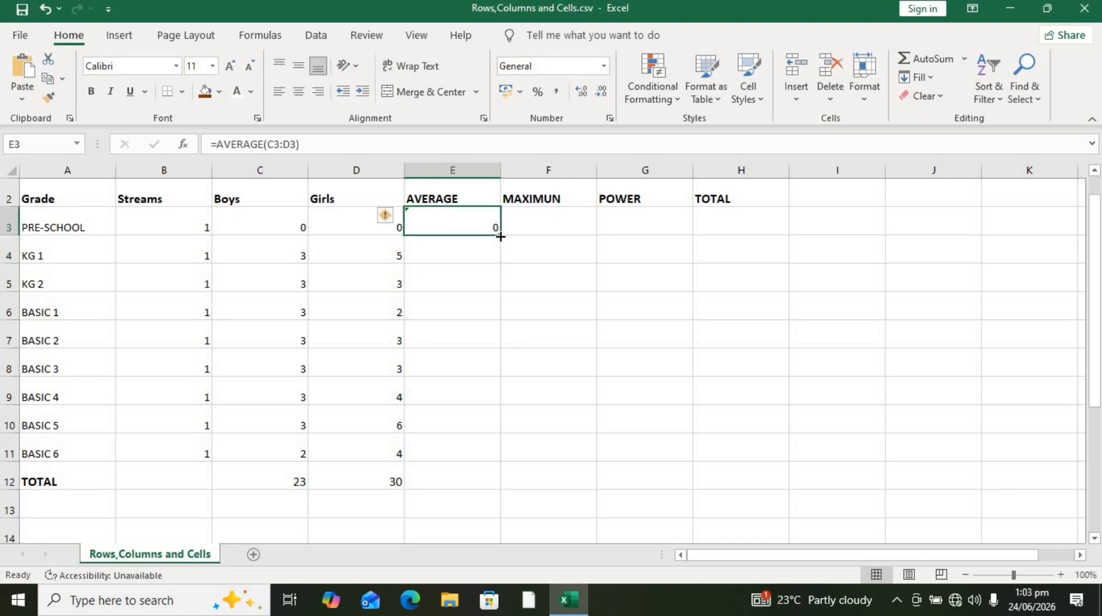
drag(500, 233, 499, 469)
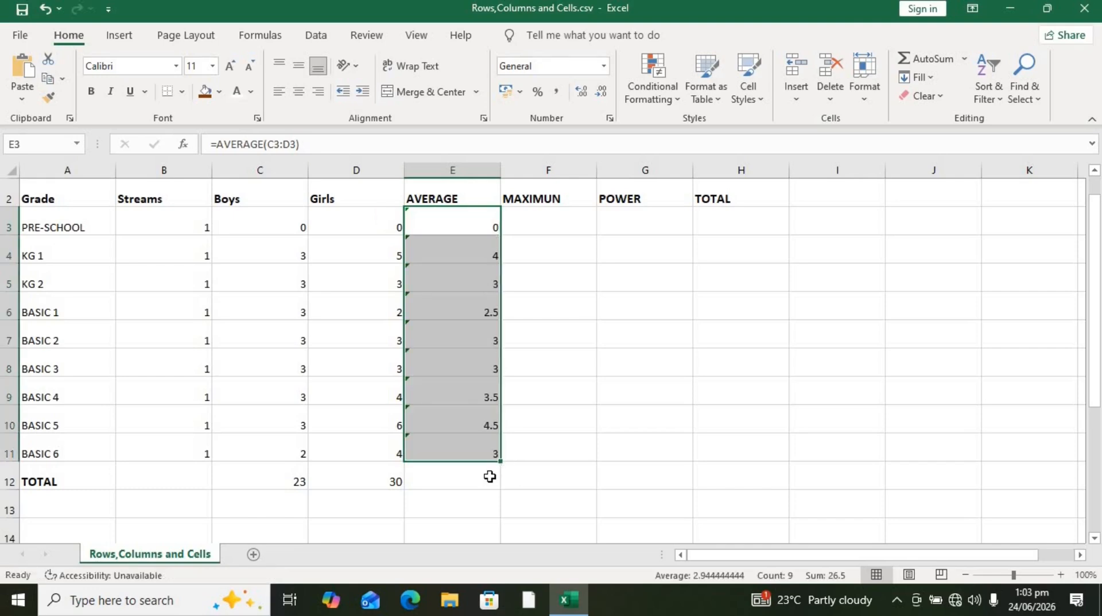
Undo the fill of the AVERAGE column and clear the formula in E3.
key(ctrl+z)
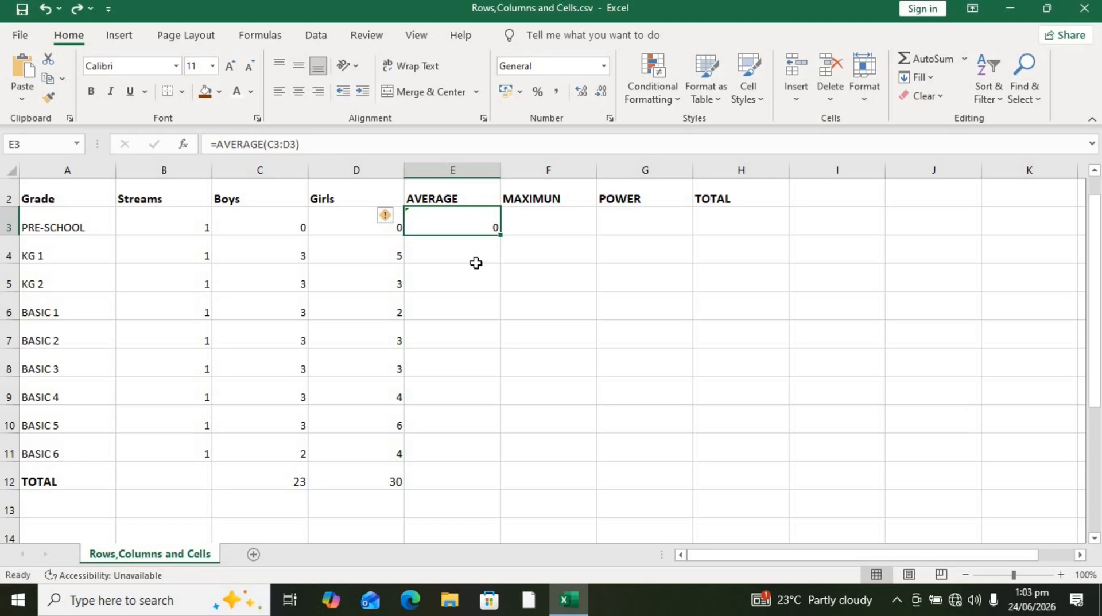
key(Delete)
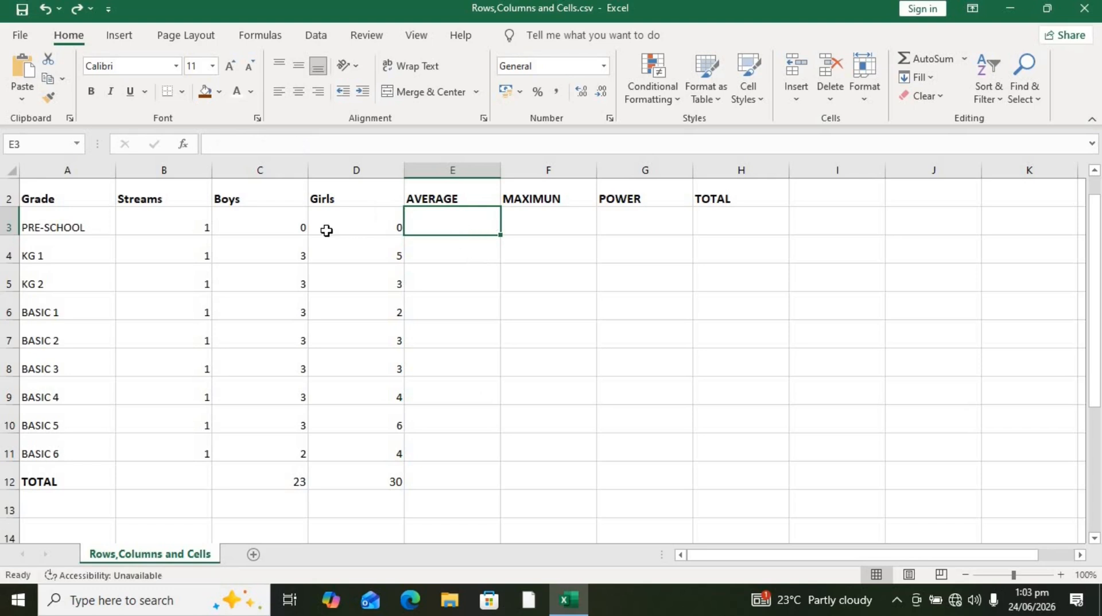
click(300, 227)
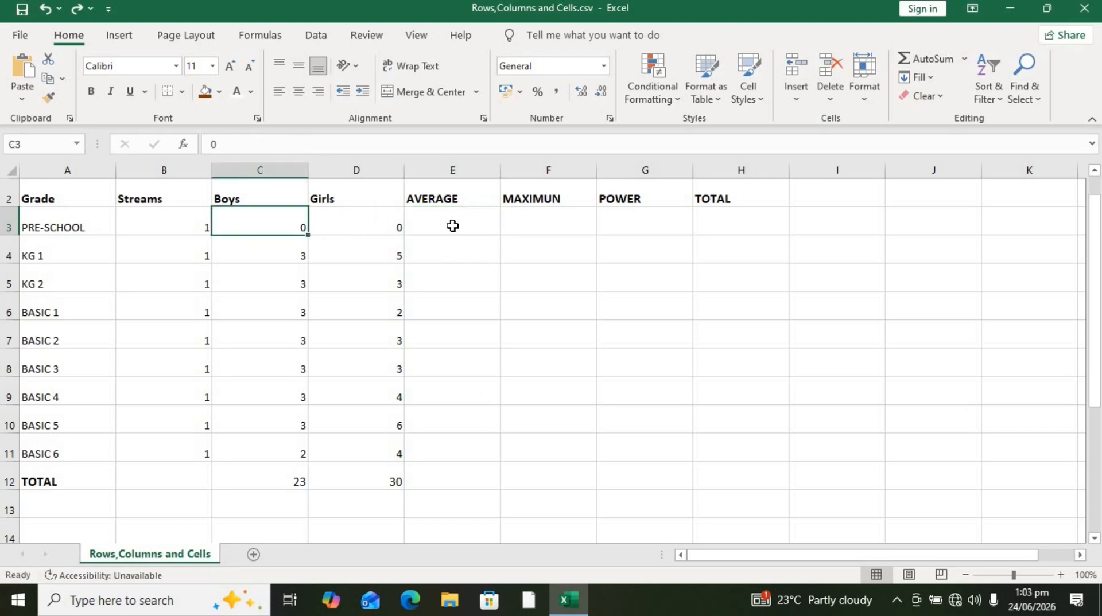
Start an AVERAGE formula in E3 with C3, the pre-school boys, as its first argument.
click(453, 226)
text(=)
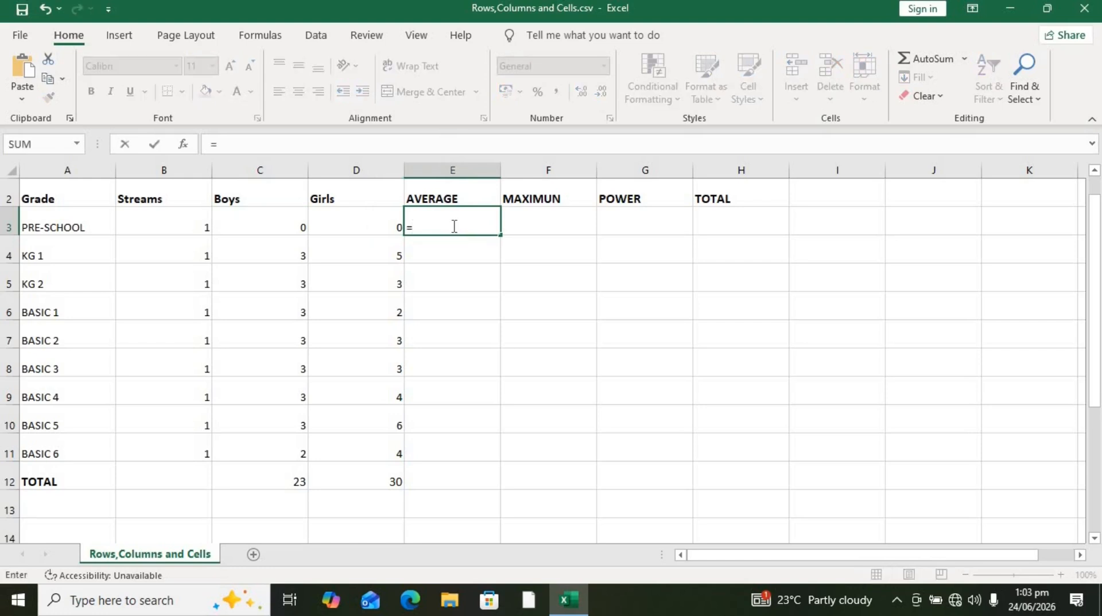
text(AV)
key(Down)
key(Tab)
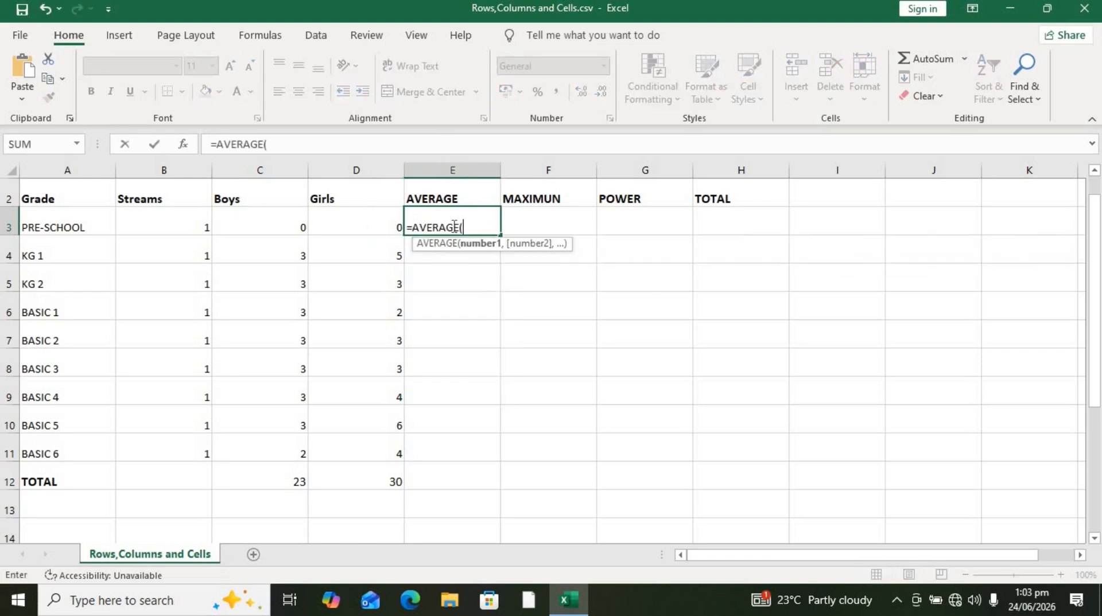
click(284, 225)
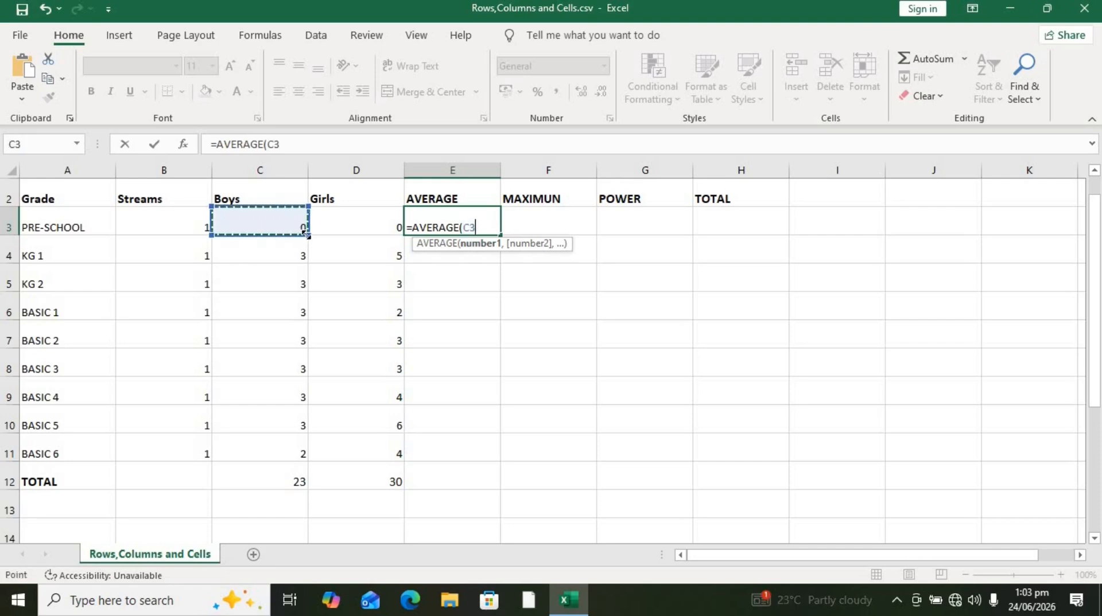
text(,)
click(333, 227)
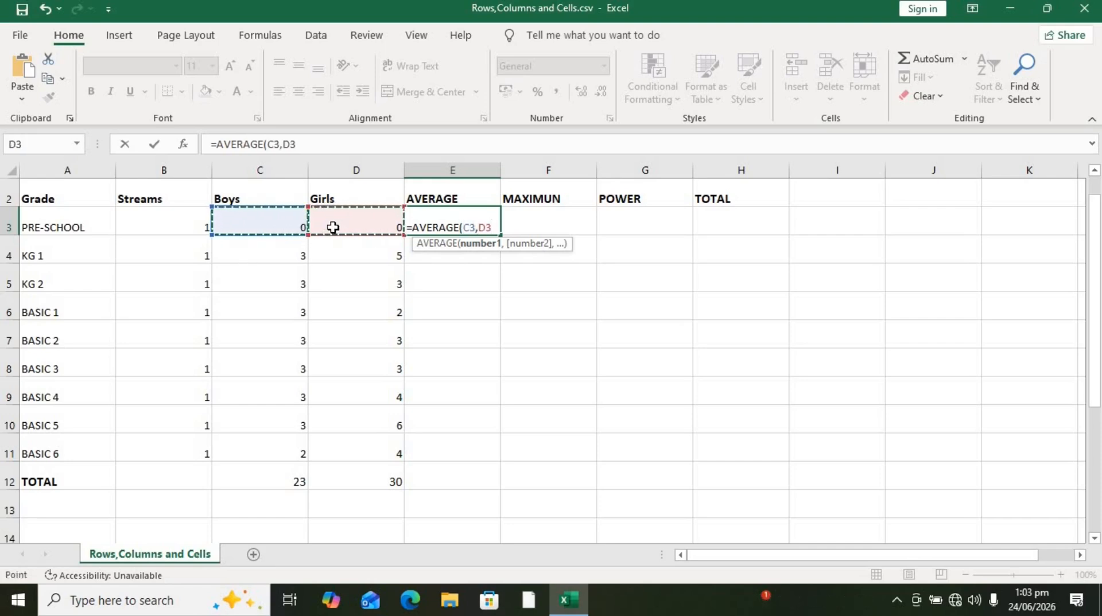
ctrl+click(334, 228)
key(ctrl+z)
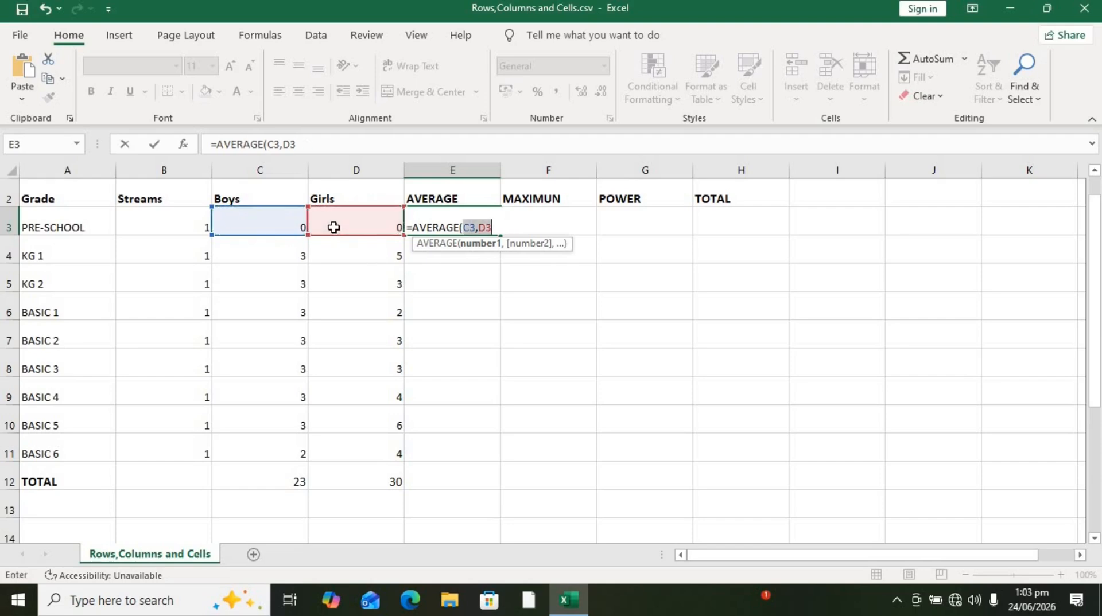
ctrl+click(314, 233)
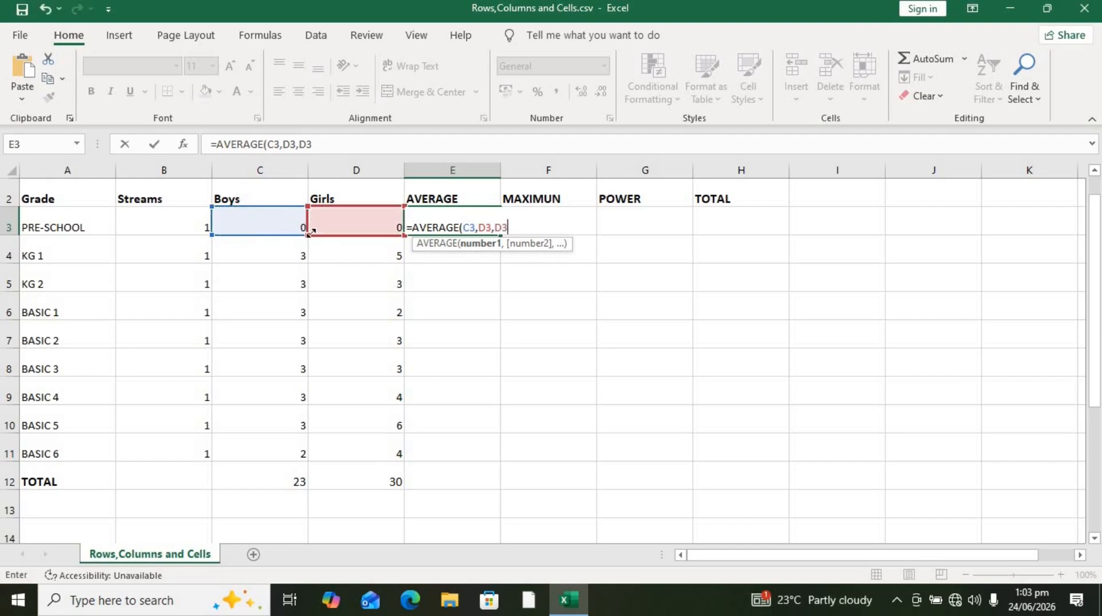
key(BackSpace)
key(BackSpace)
key(BackSpace)
key(BackSpace)
key(BackSpace)
key(BackSpace)
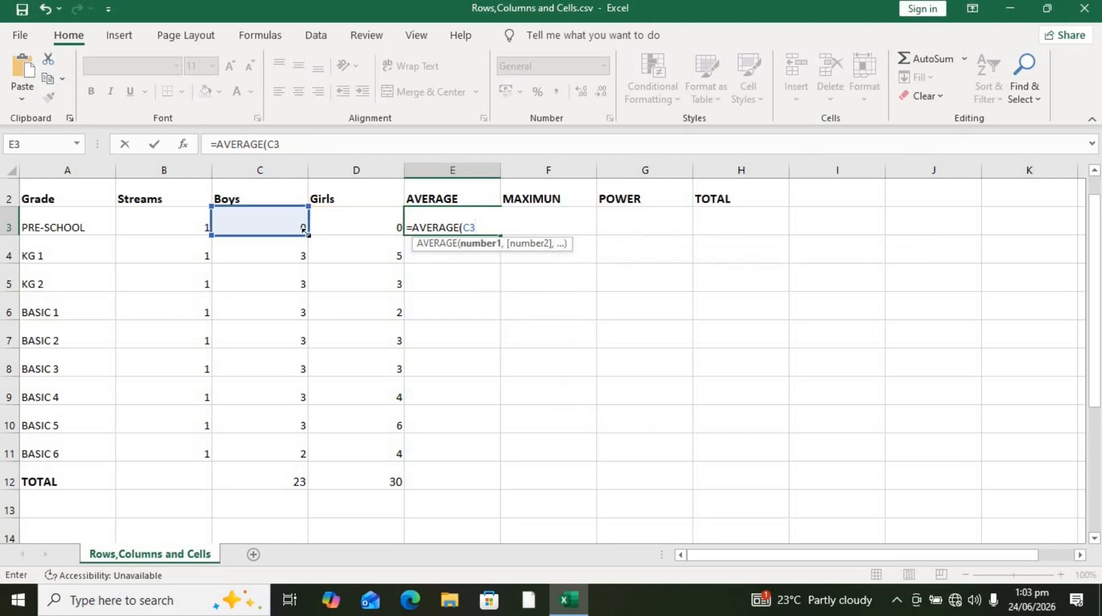
Extend the argument of the AVERAGE formula in E3 to the range C3:D3 and enter it.
drag(308, 235, 398, 233)
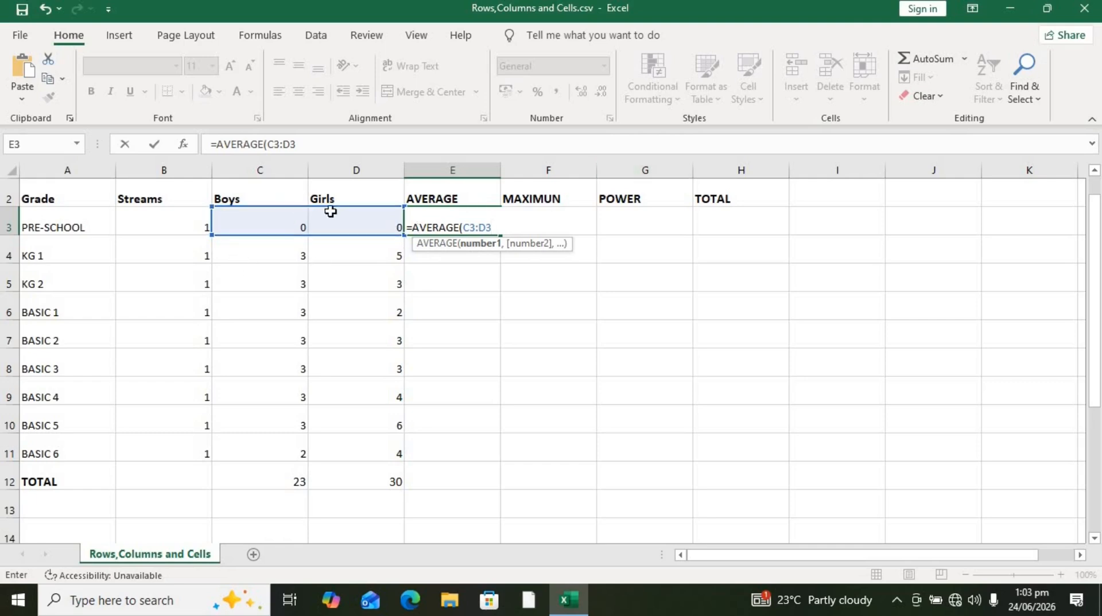
key(Return)
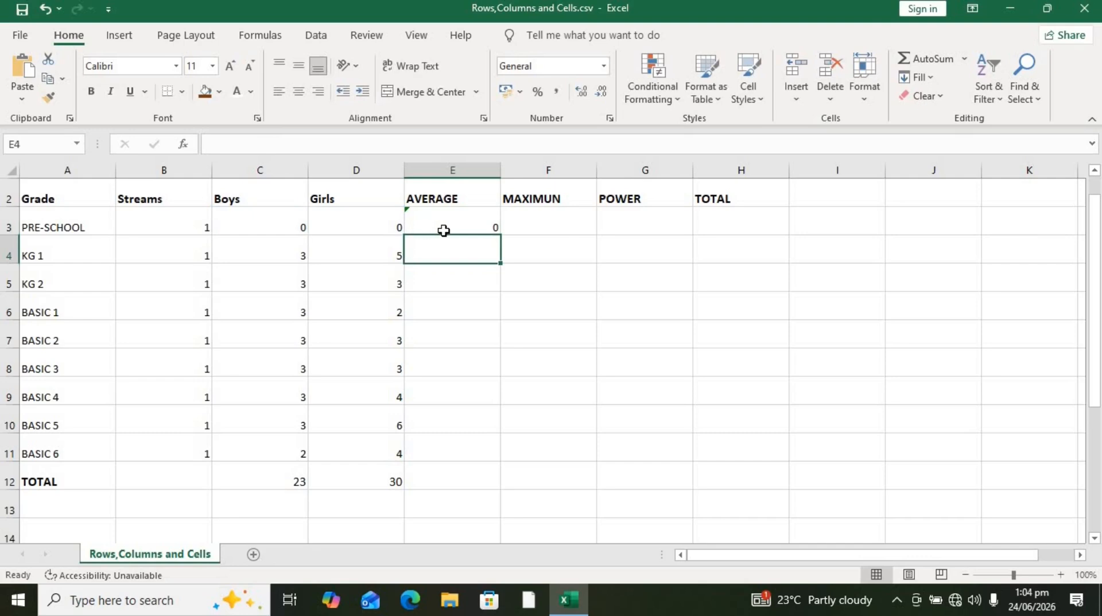
click(444, 230)
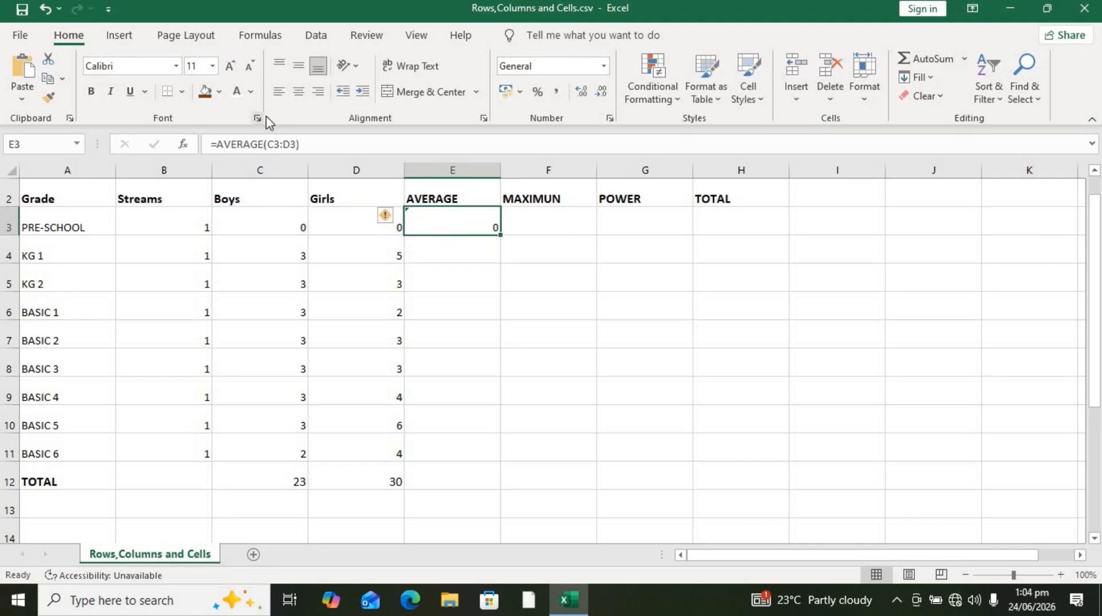
click(301, 141)
drag(300, 142, 268, 142)
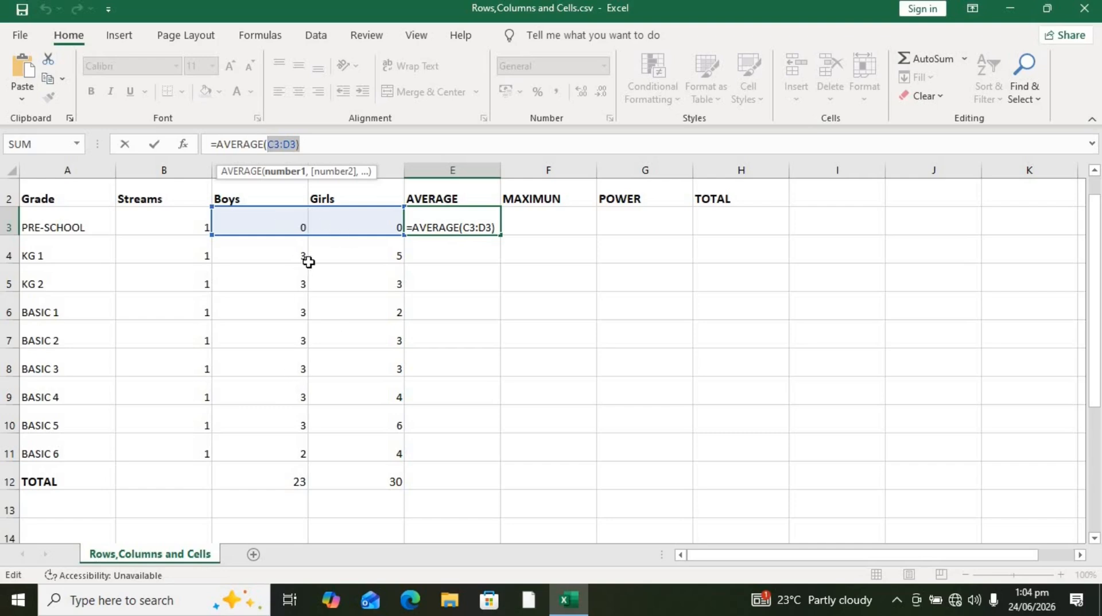
click(475, 268)
click(471, 248)
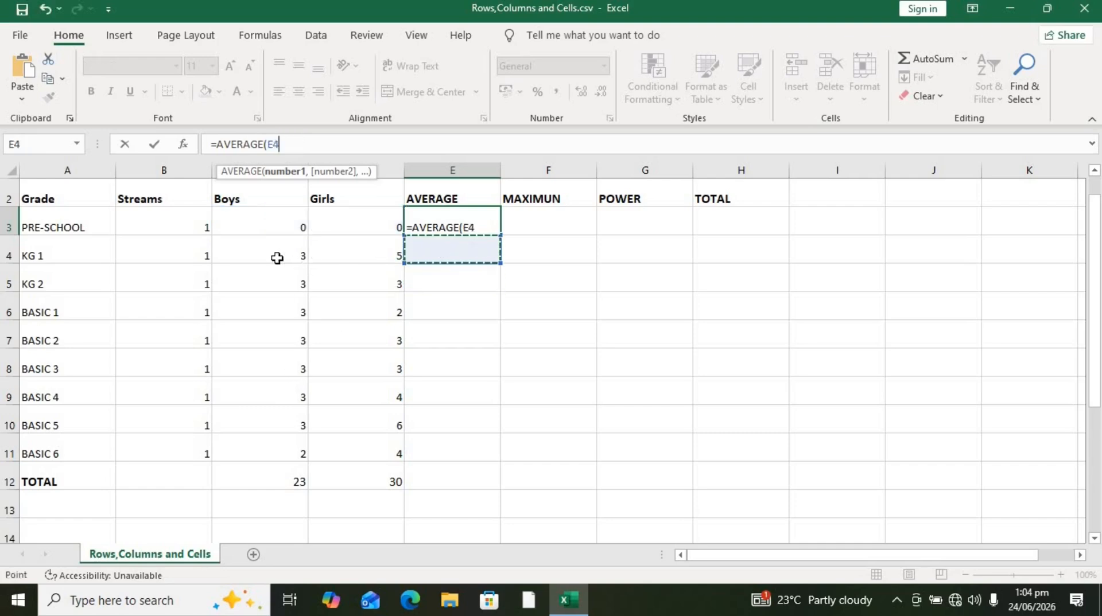
click(457, 215)
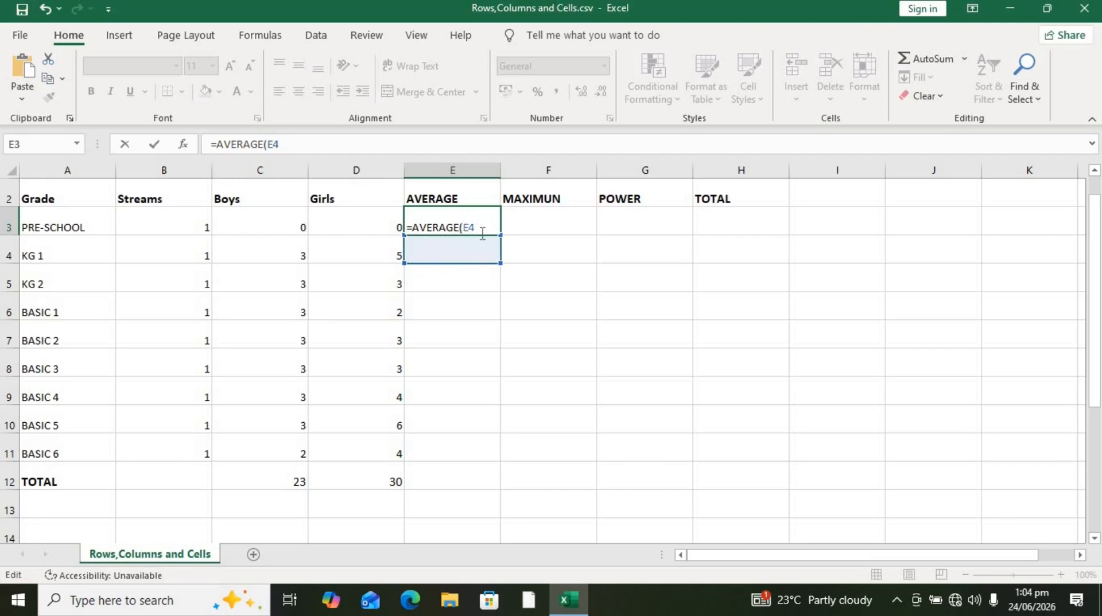
click(391, 241)
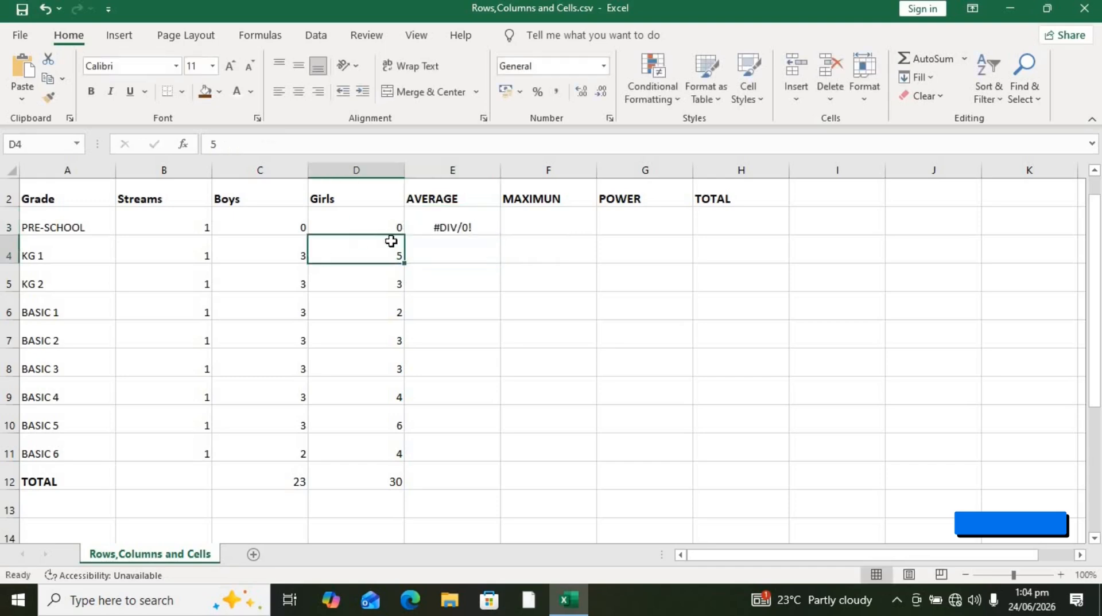
click(456, 214)
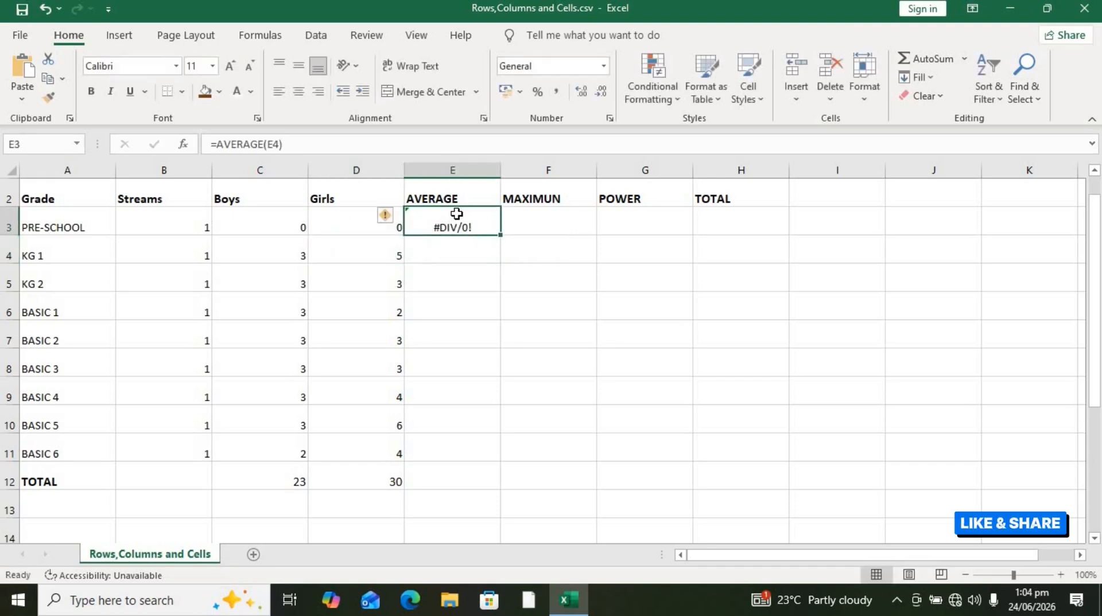
key(ctrl+z)
Fill the AVERAGE formula from E3 down through E11 and check the copied formulas in several grades.
drag(500, 236, 519, 456)
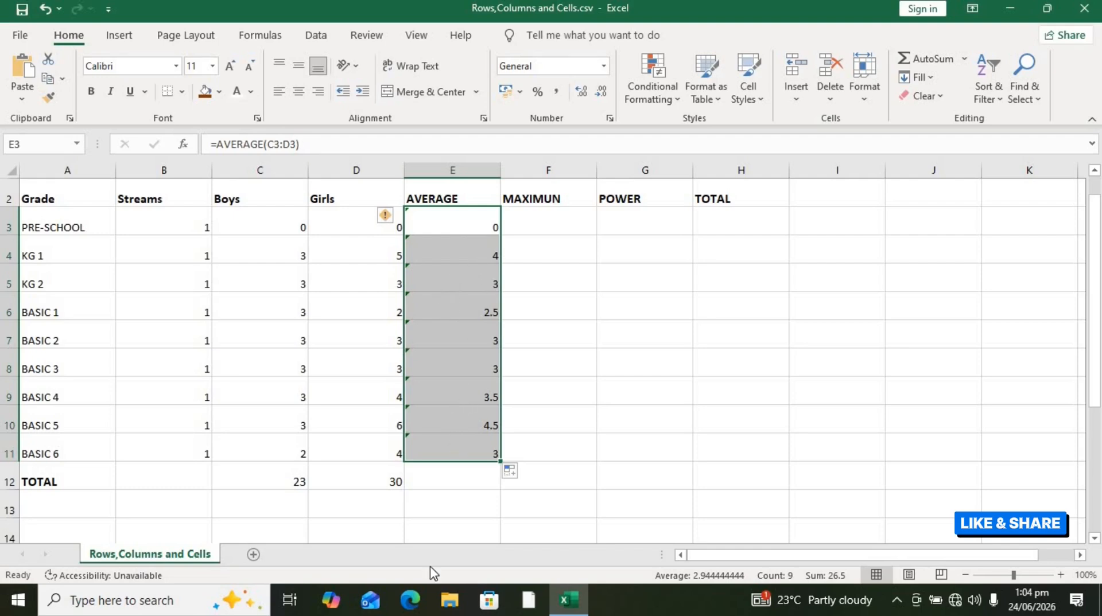
click(450, 220)
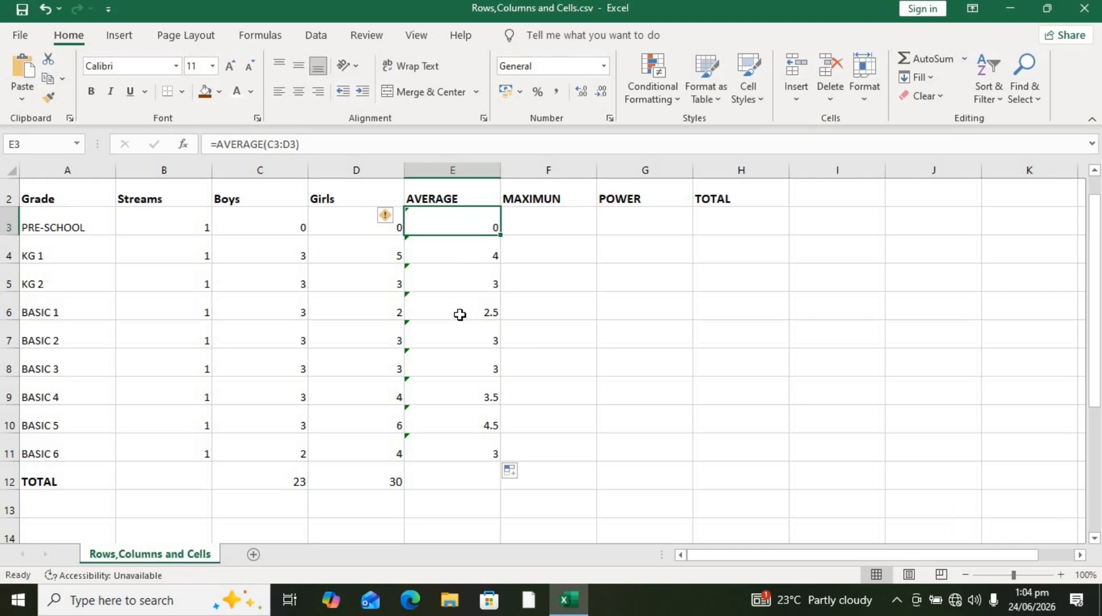
key(Down)
key(Down)
key(Down)
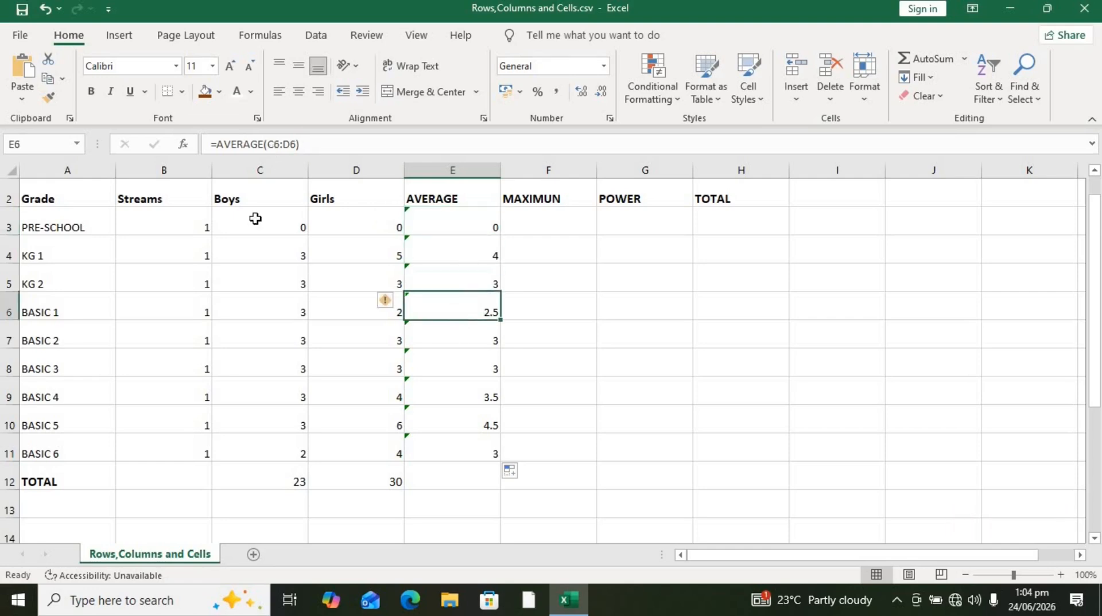
click(443, 372)
click(463, 409)
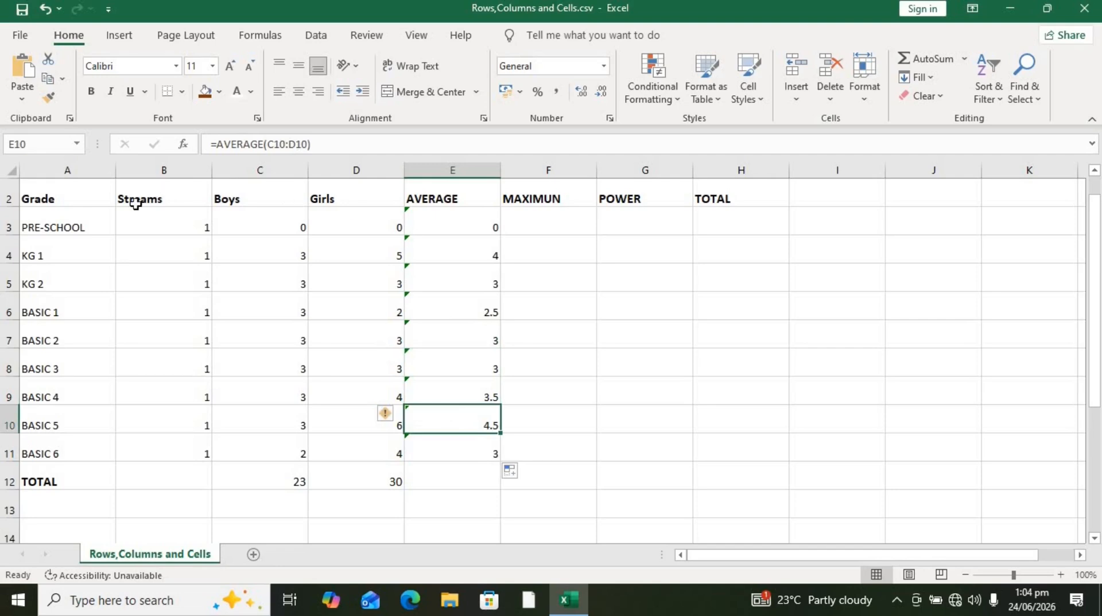
Enter the formula =MAX(C3:D3) in F3 to find the larger of the pre-school boys and girls counts.
click(530, 225)
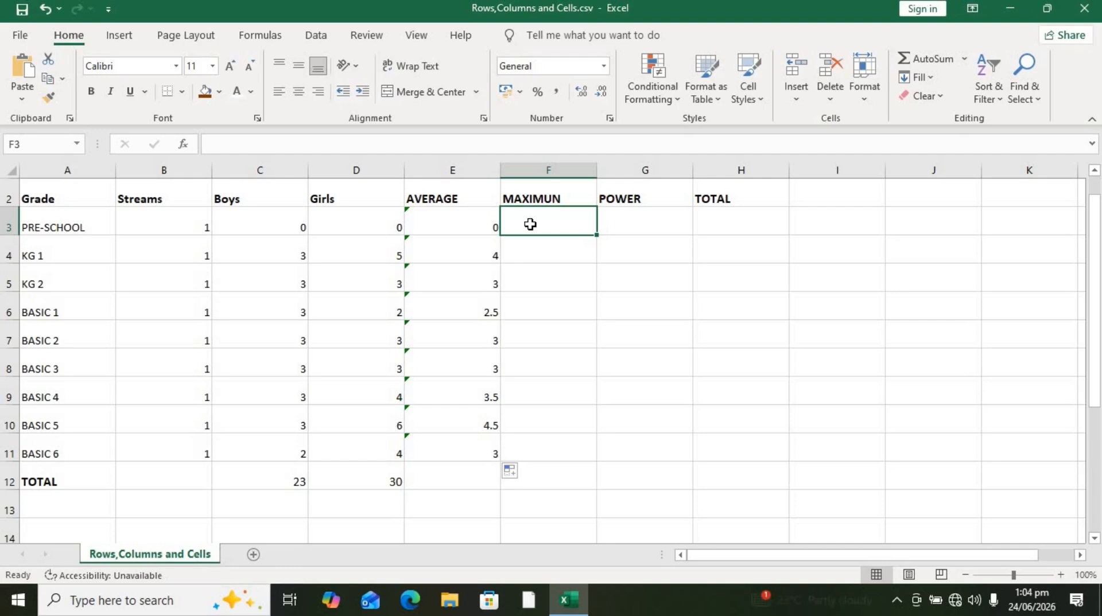
text(=)
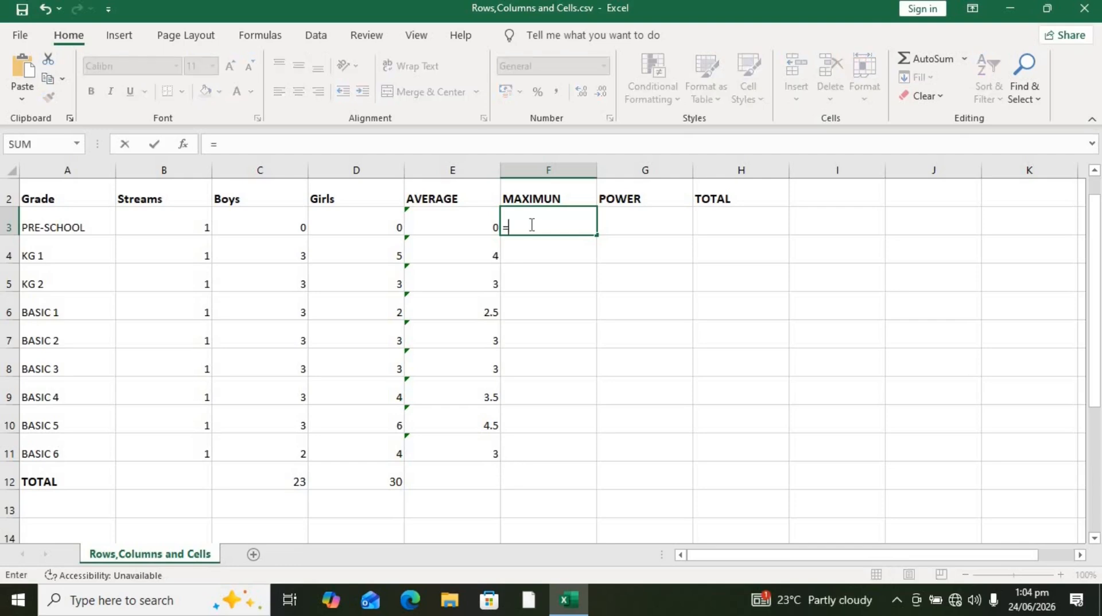
text(MA)
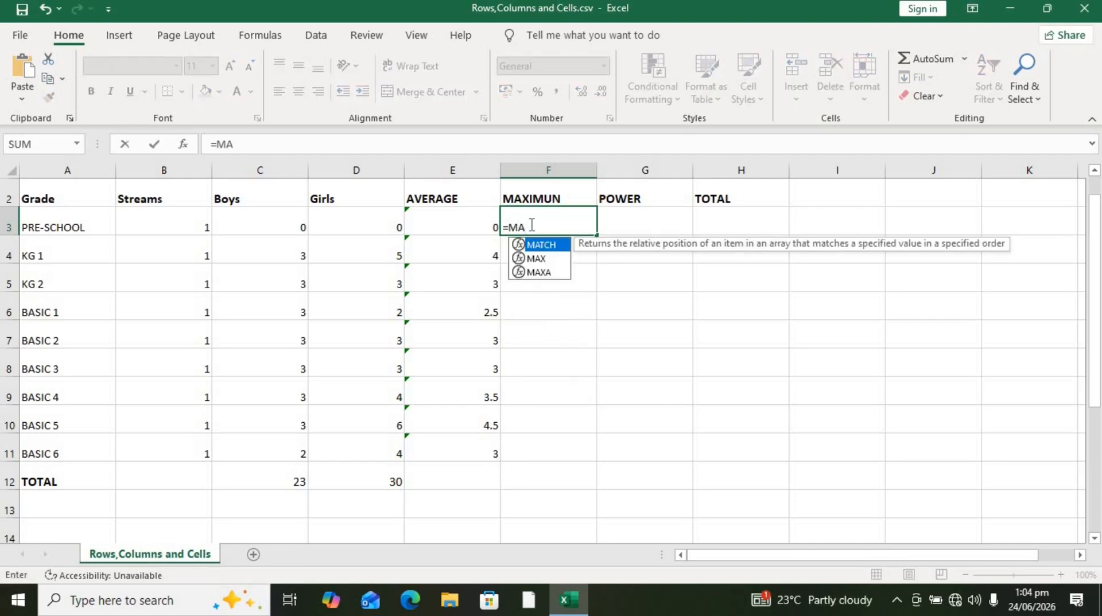
key(Down)
key(Tab)
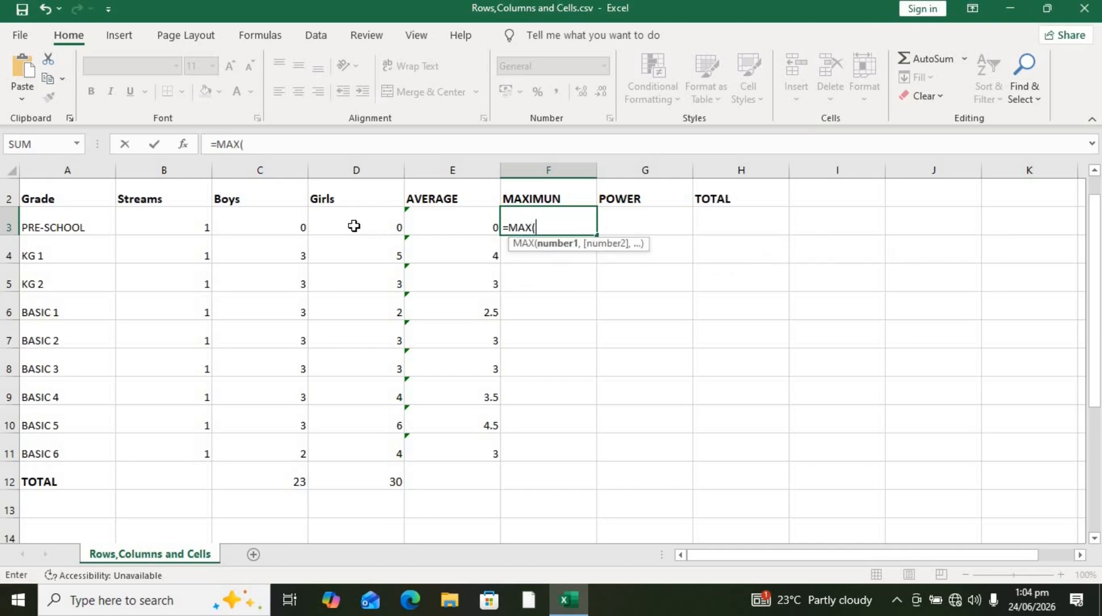
click(280, 220)
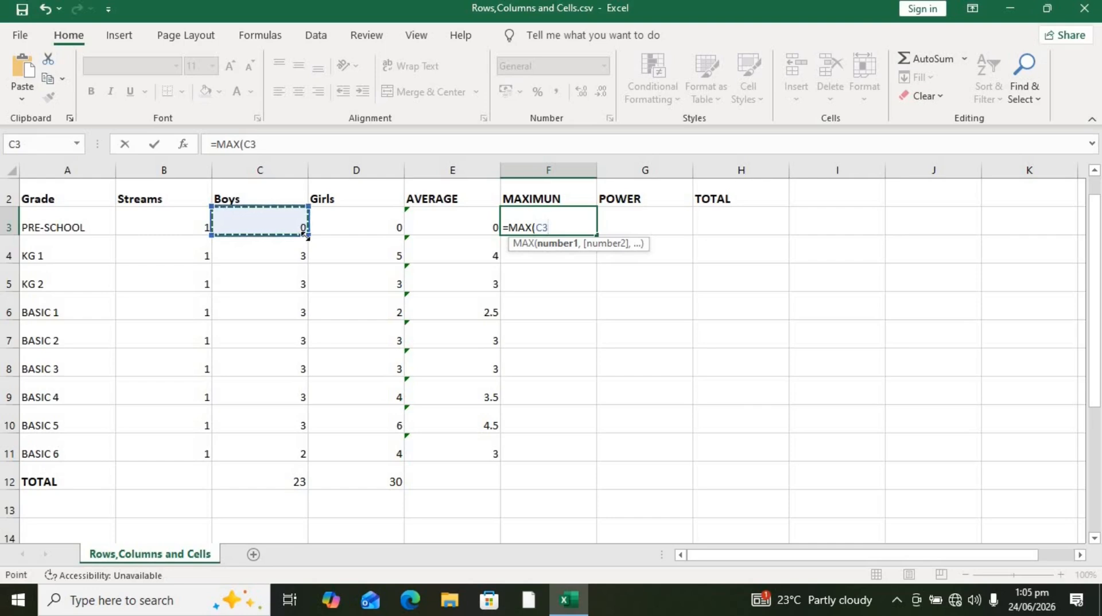
drag(304, 232, 394, 217)
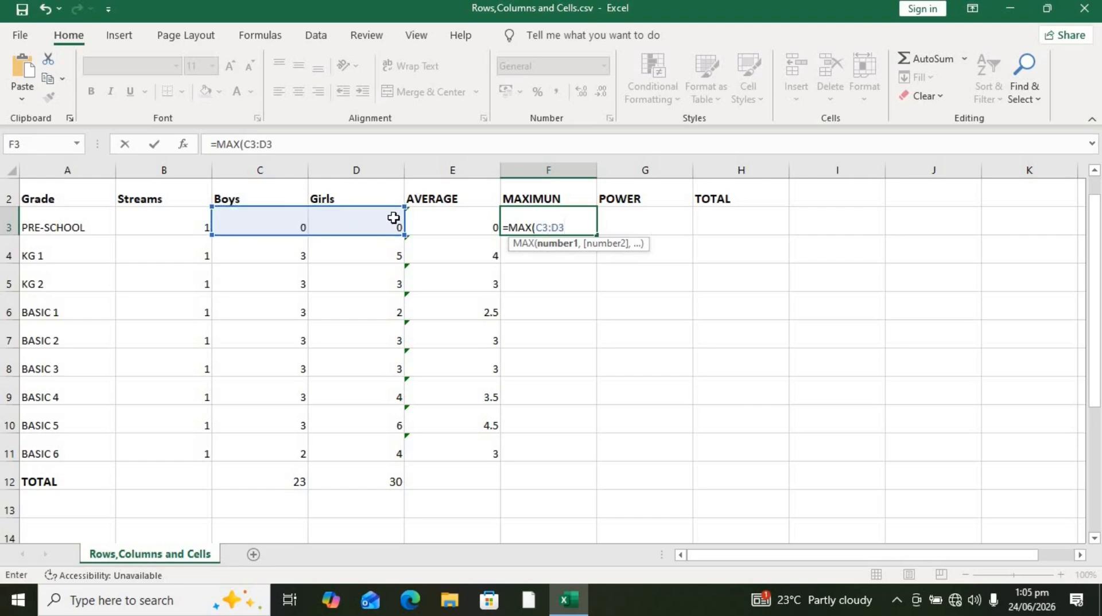
key(Return)
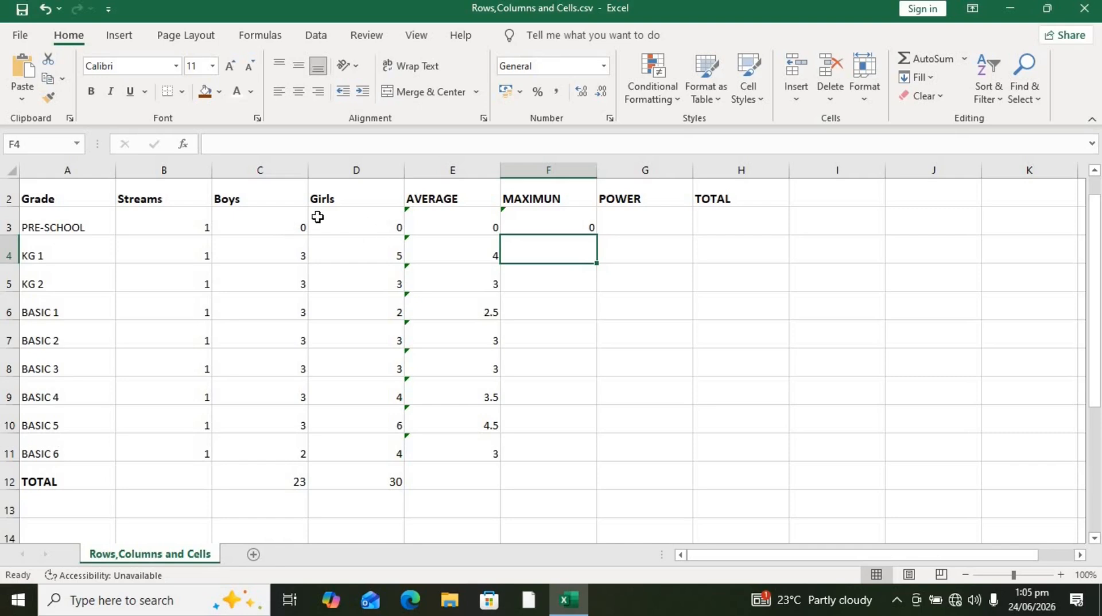
Fill the MAX formula from F3 down through F11 and compare the Basic 4 and Basic 6 maximums with their source values.
click(571, 211)
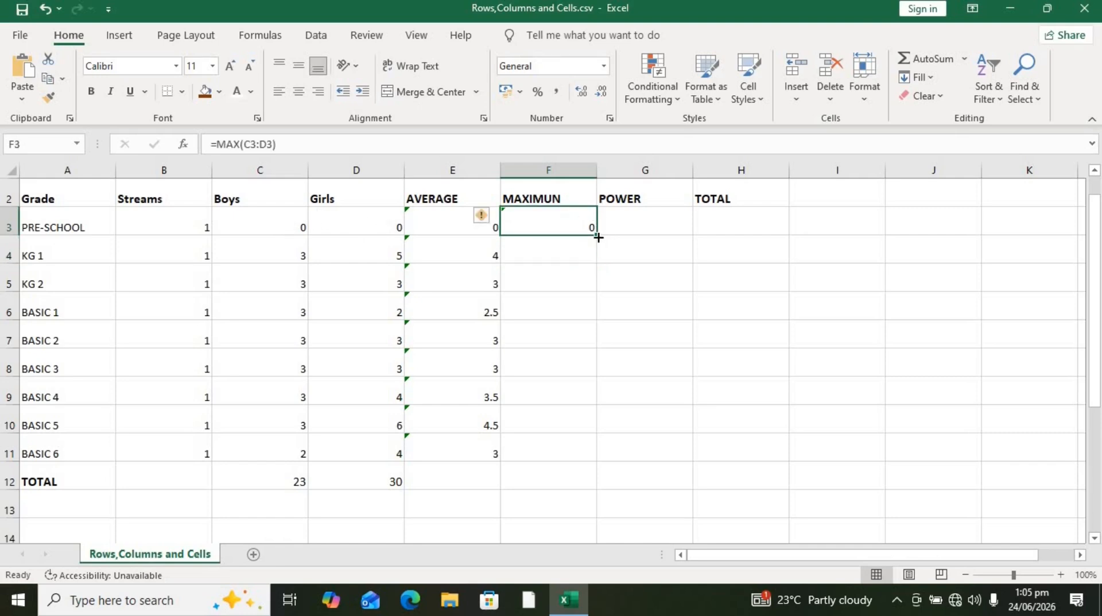
drag(598, 237, 591, 457)
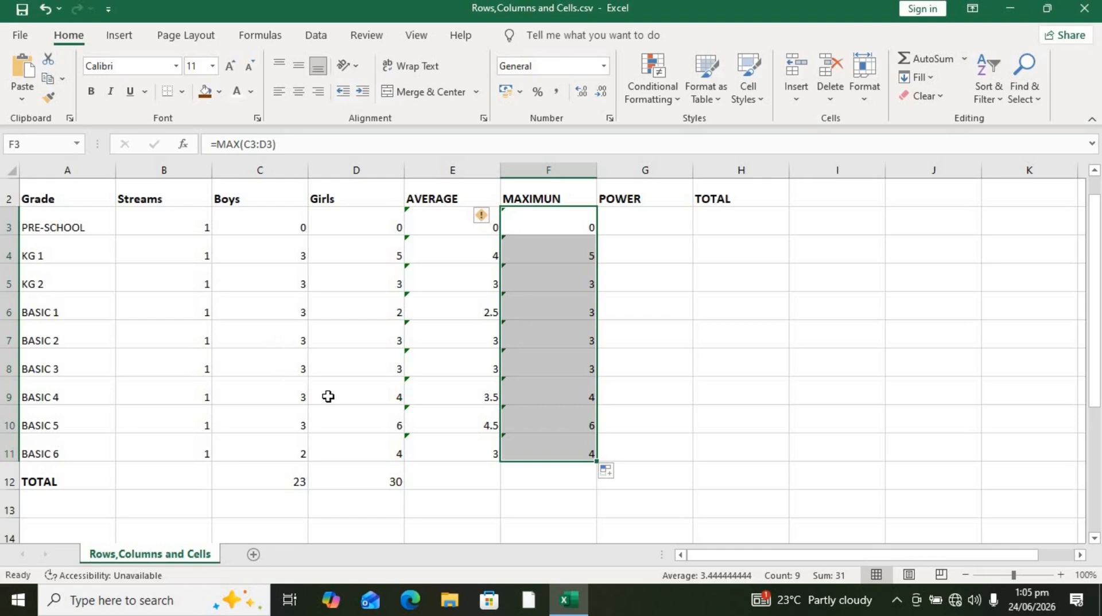
click(350, 396)
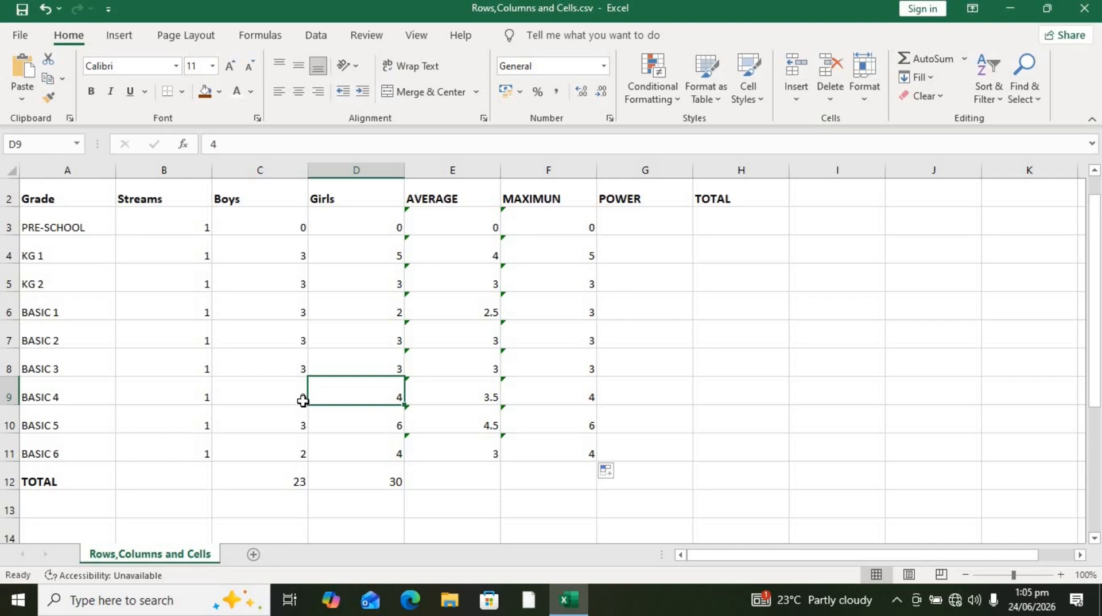
click(595, 395)
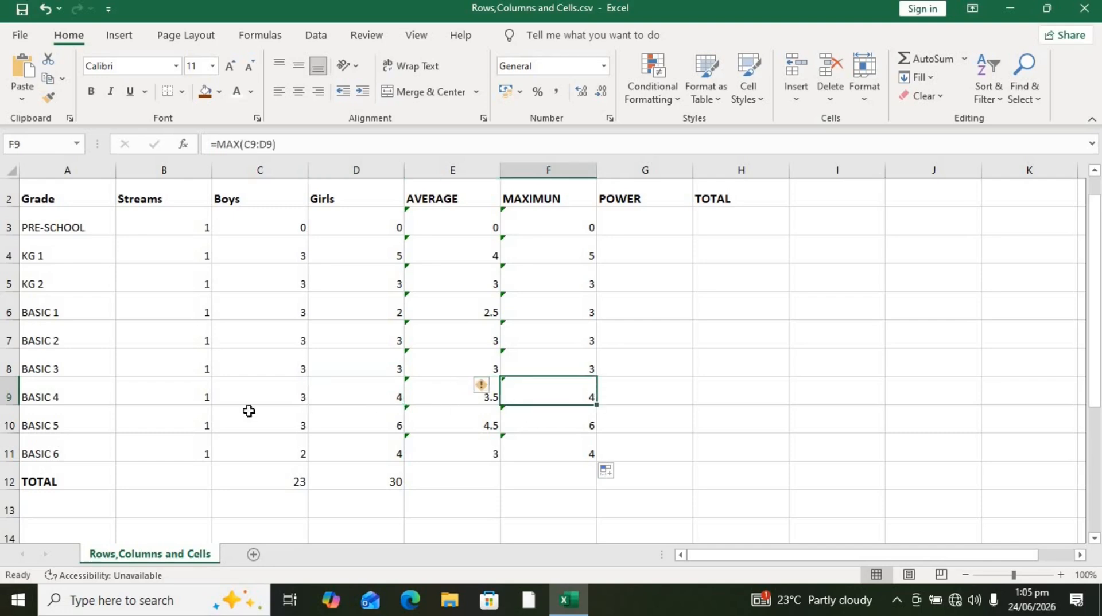
click(385, 448)
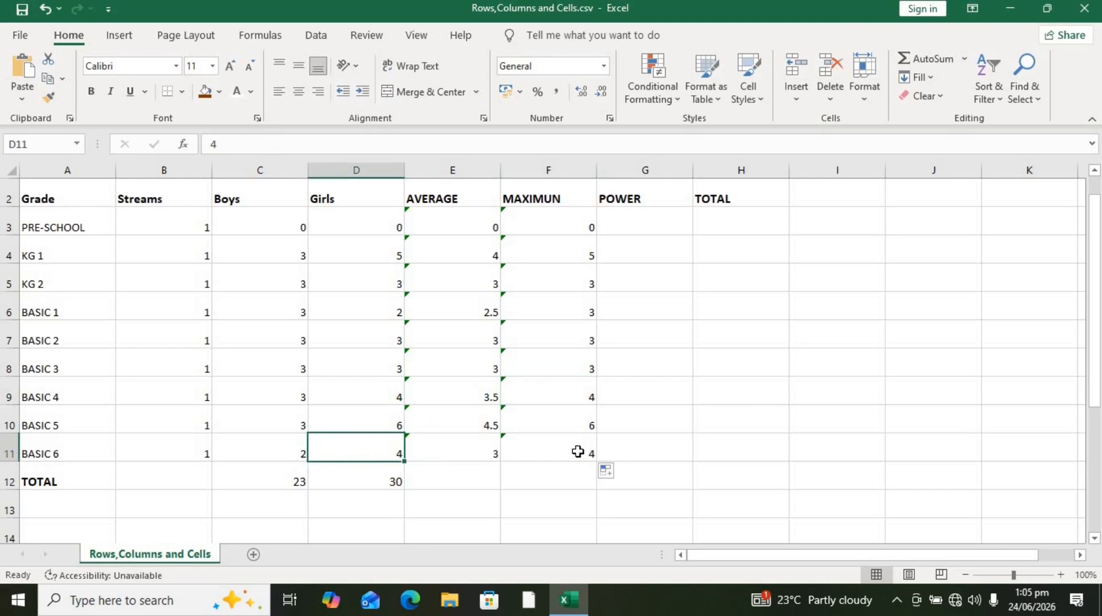
click(577, 453)
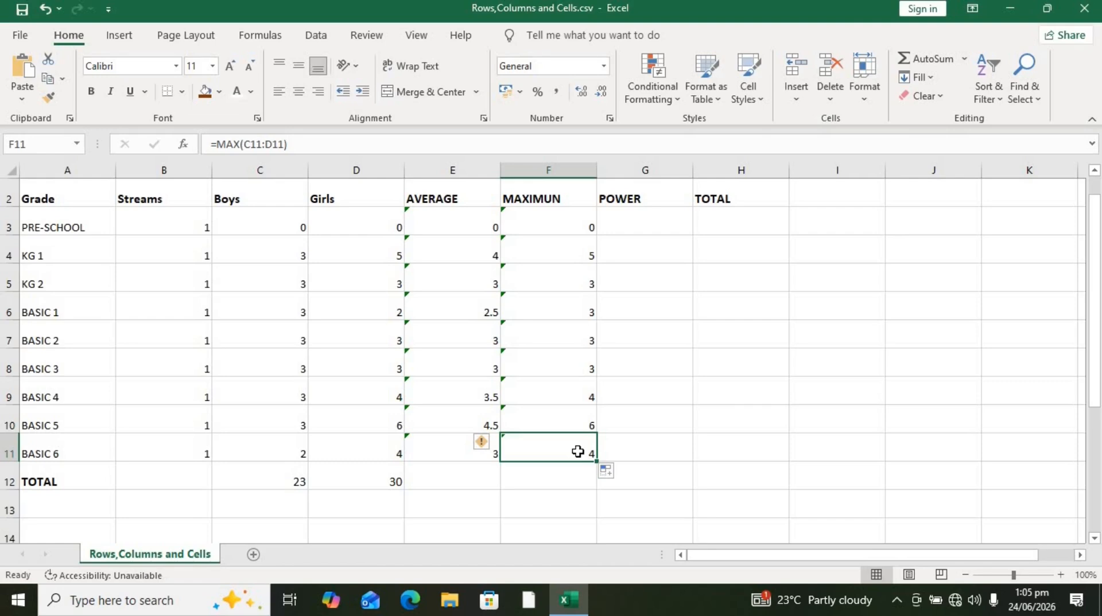
Enter a POWER formula in G3 that raises the pre-school maximum in F3 to the power of 2.
click(572, 204)
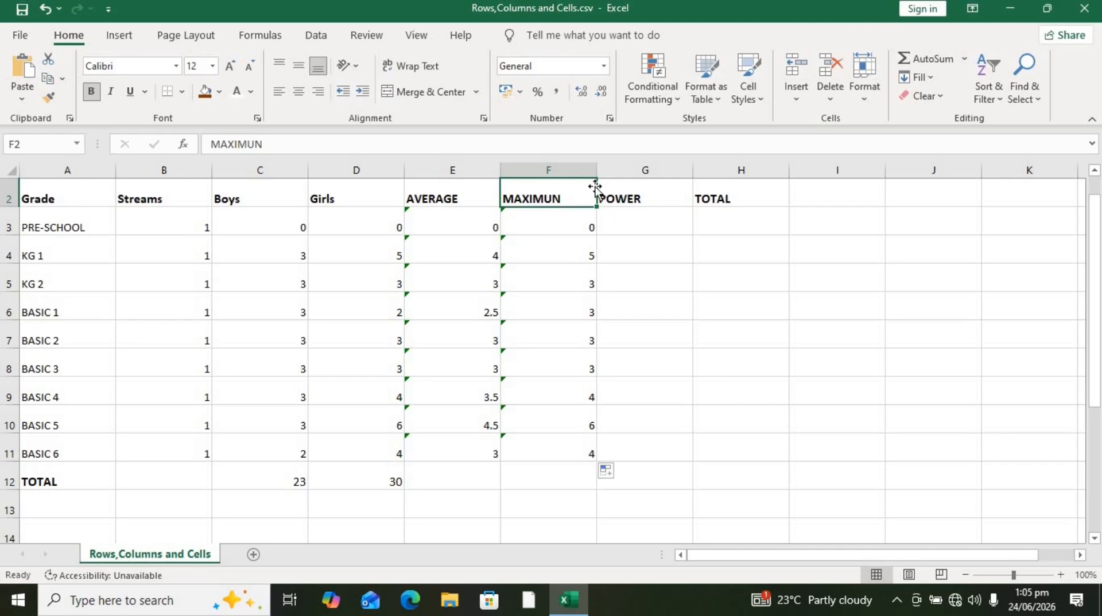
click(635, 197)
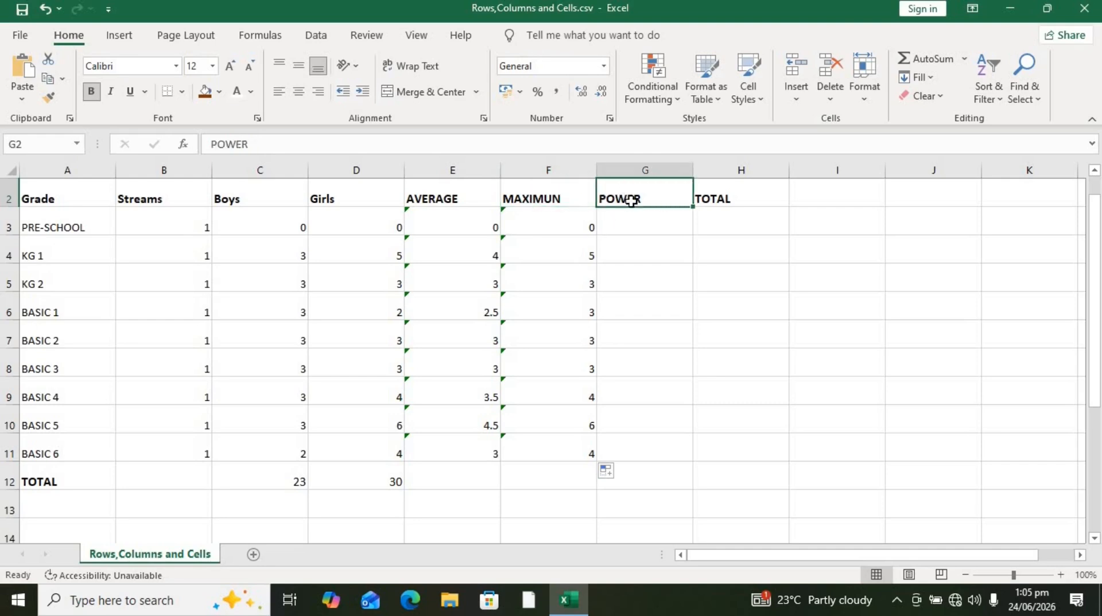
click(638, 221)
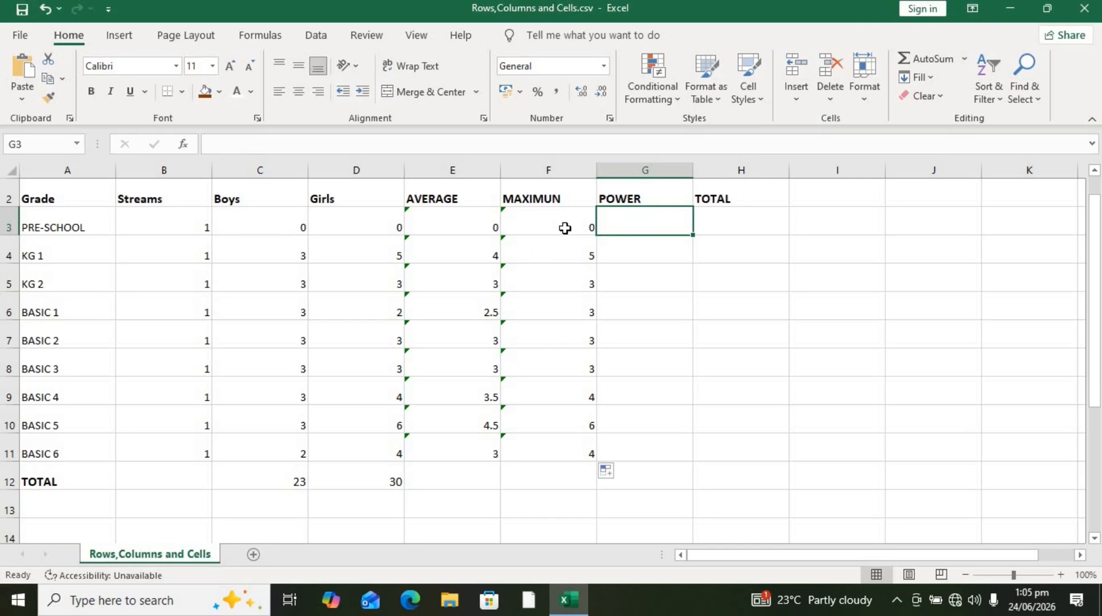
click(570, 247)
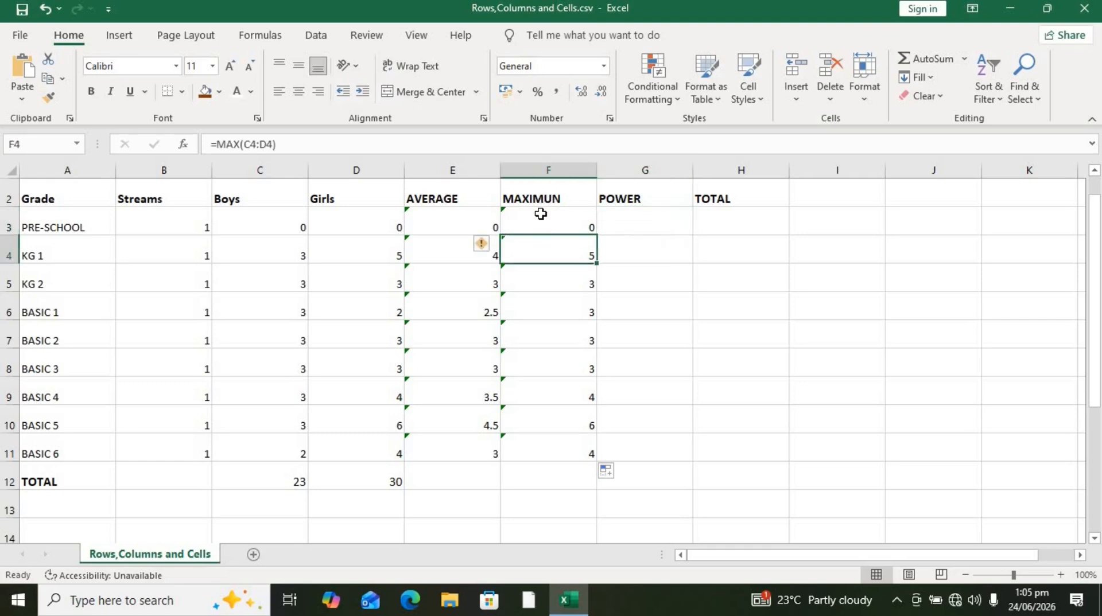
click(621, 224)
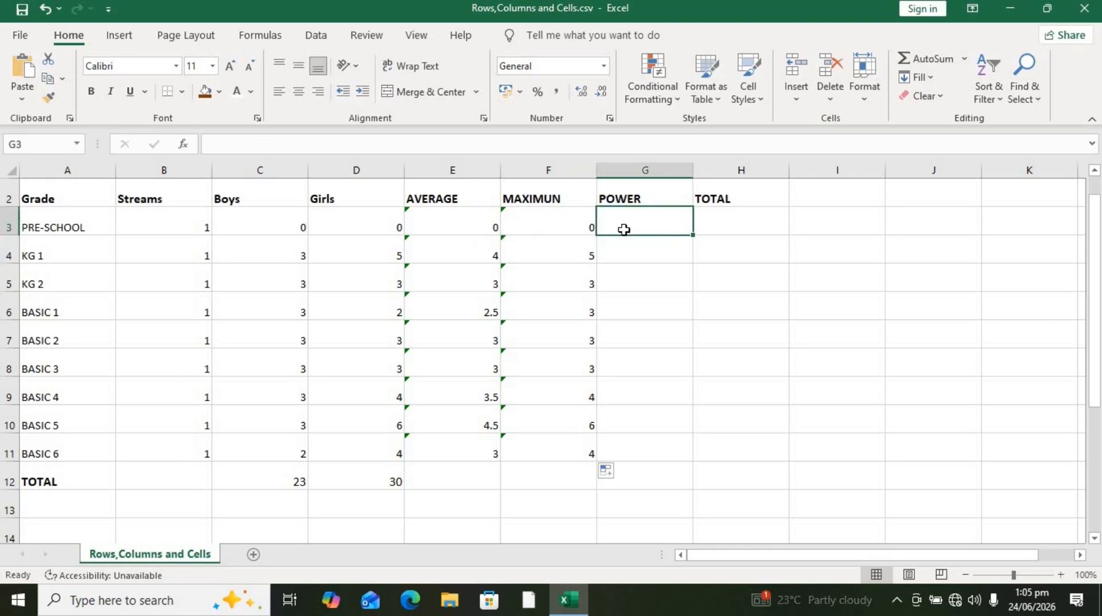
text(=)
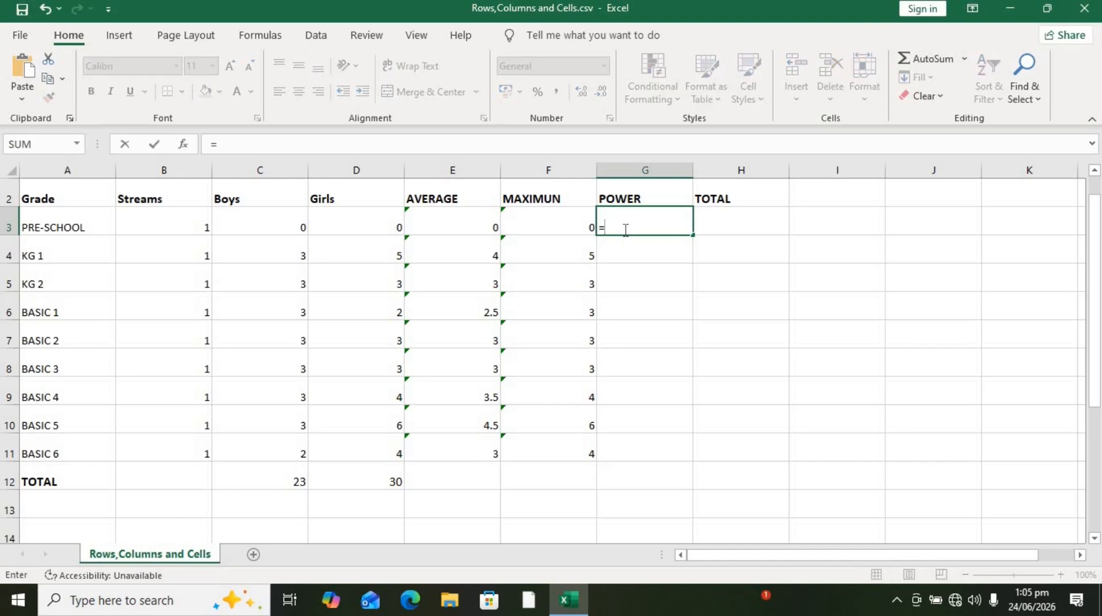
text(POWER()
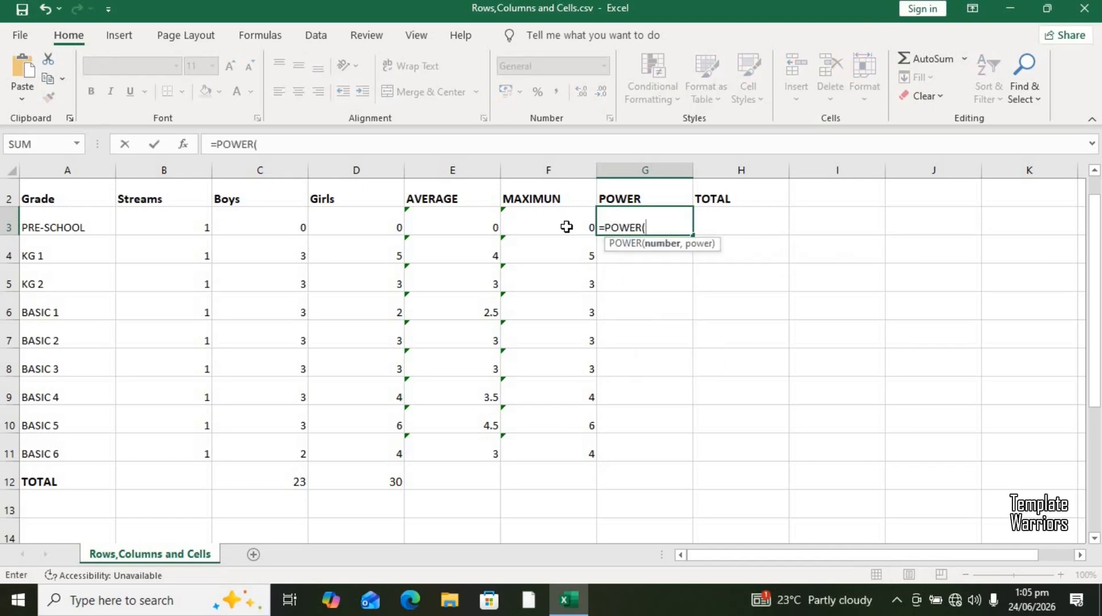
click(567, 228)
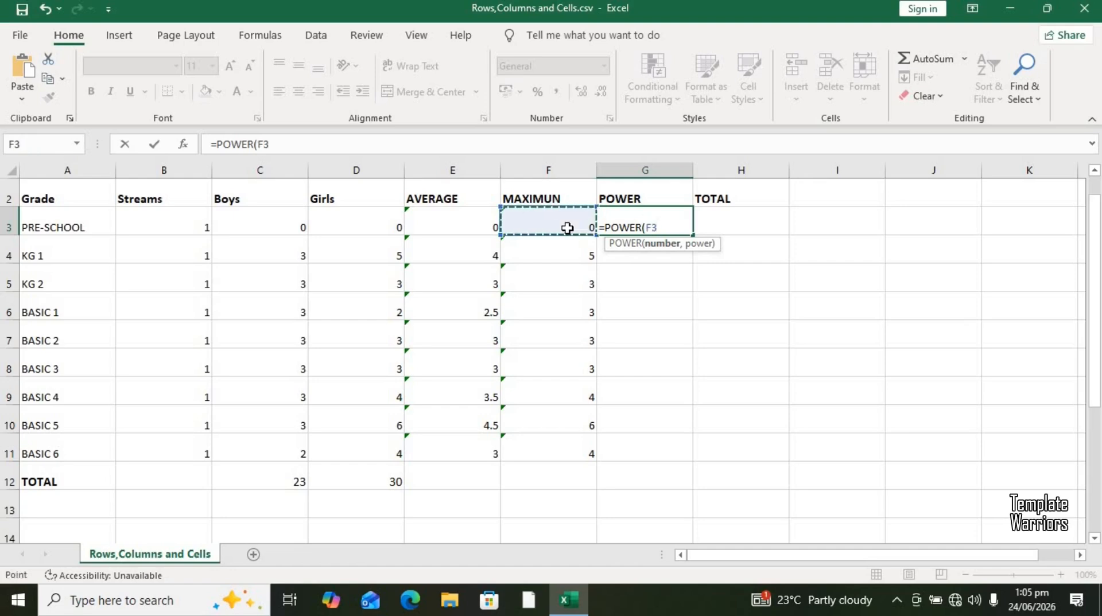
text(,)
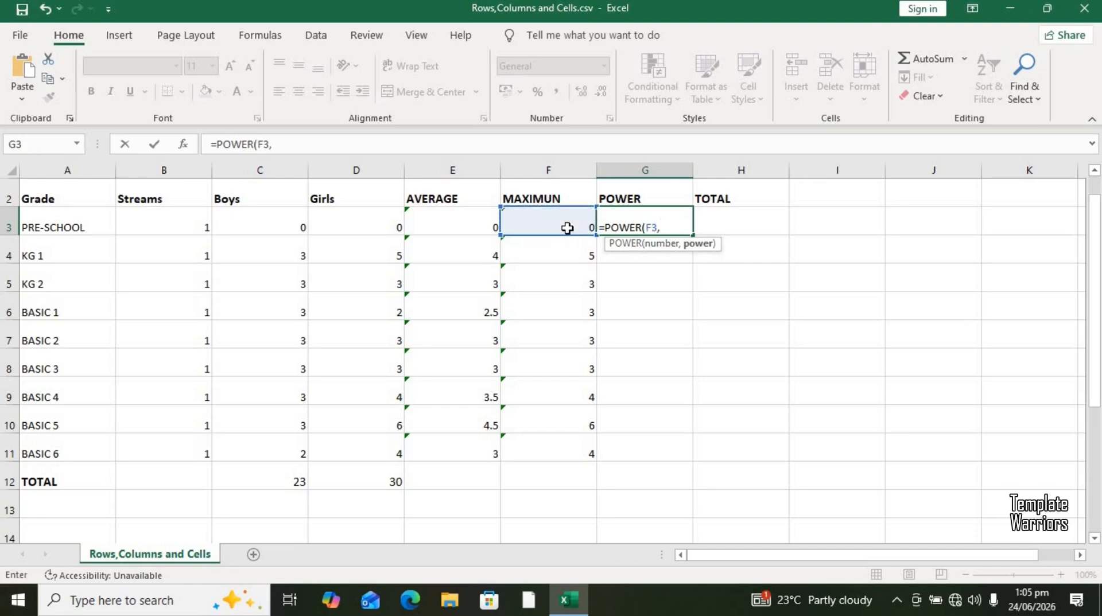
text(2)
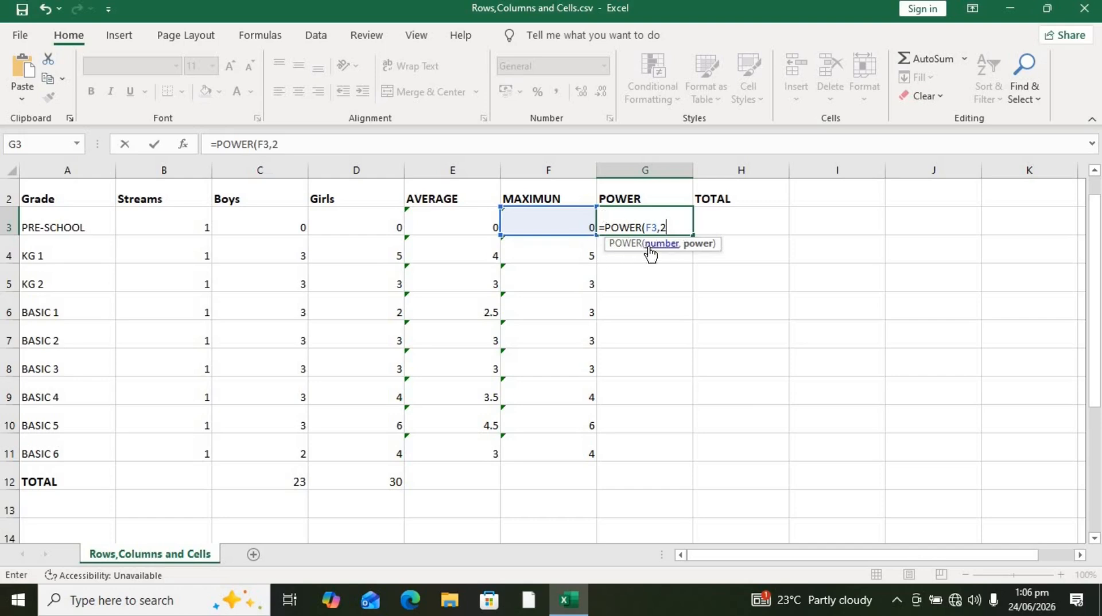
key(Return)
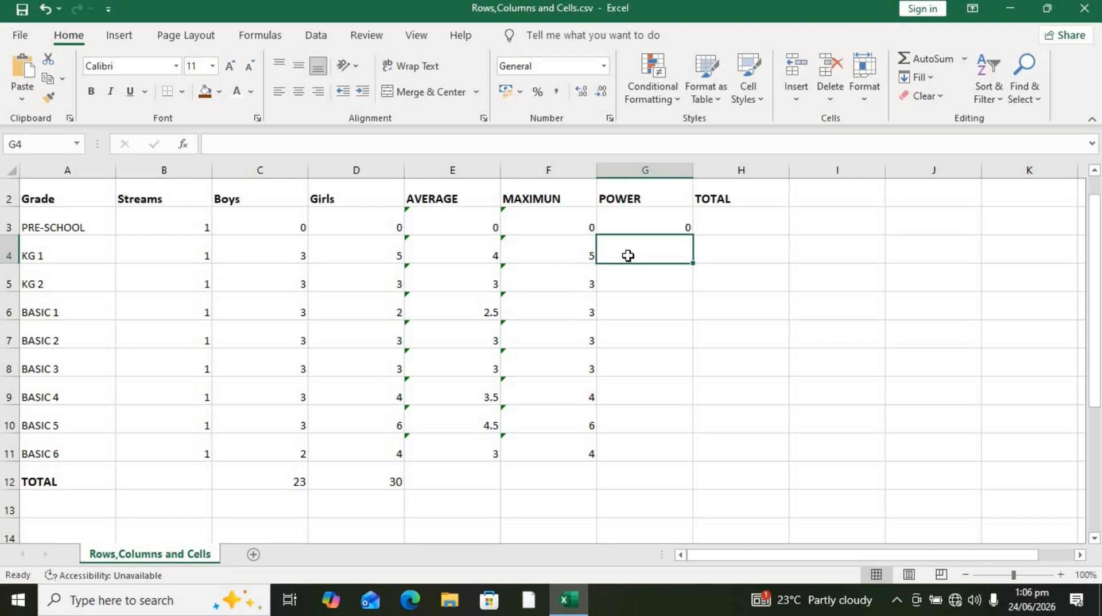
Enter the formula =POWER(F4,2) in G4 to raise the KG 1 maximum to the power of 2.
text(=PO)
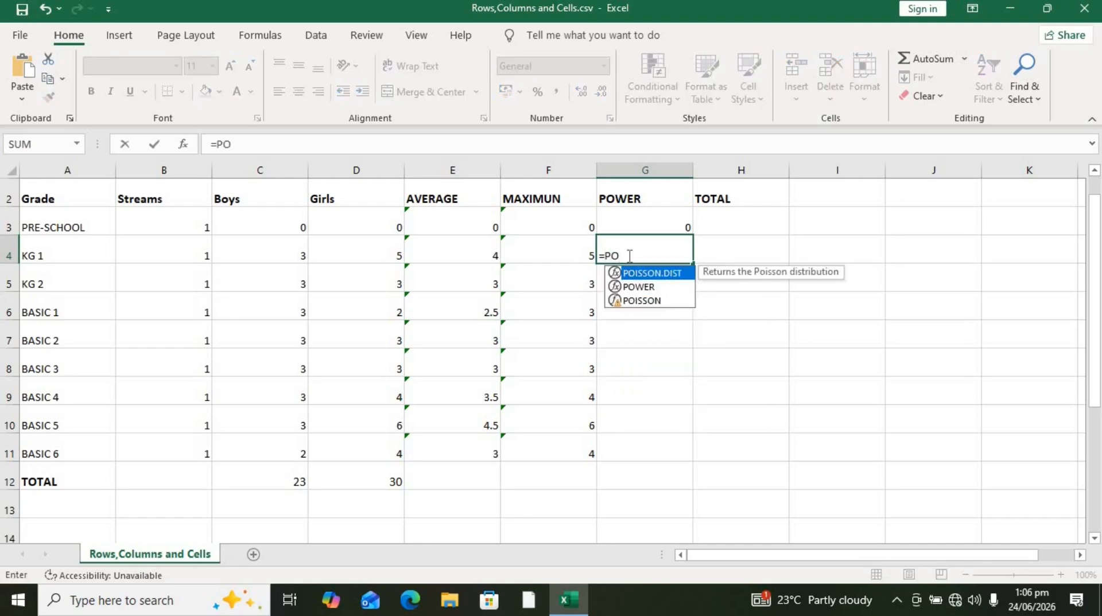
key(Down)
key(Tab)
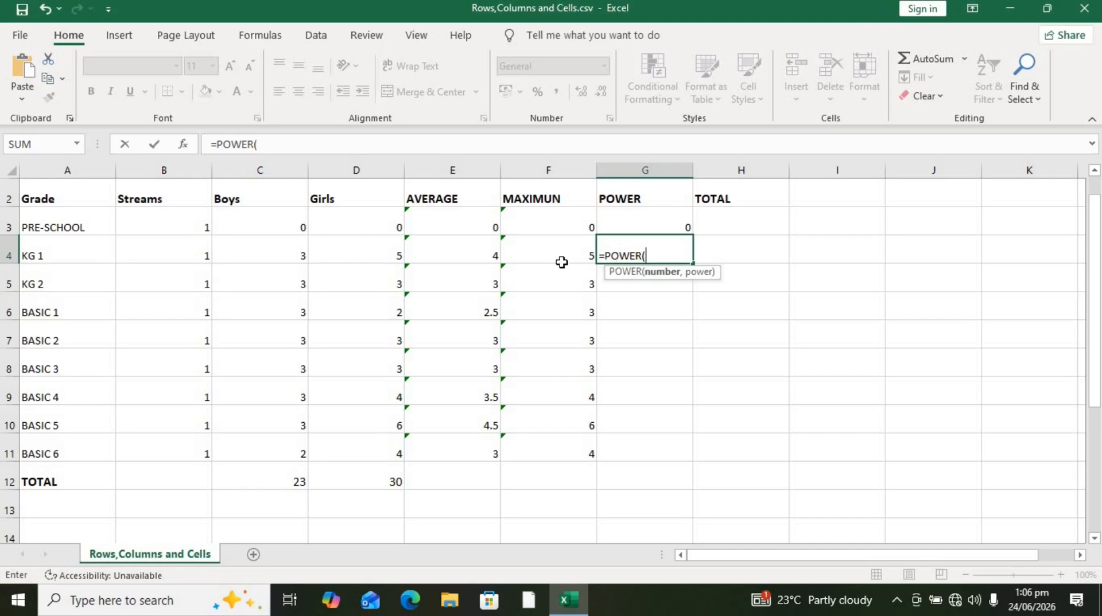
click(562, 263)
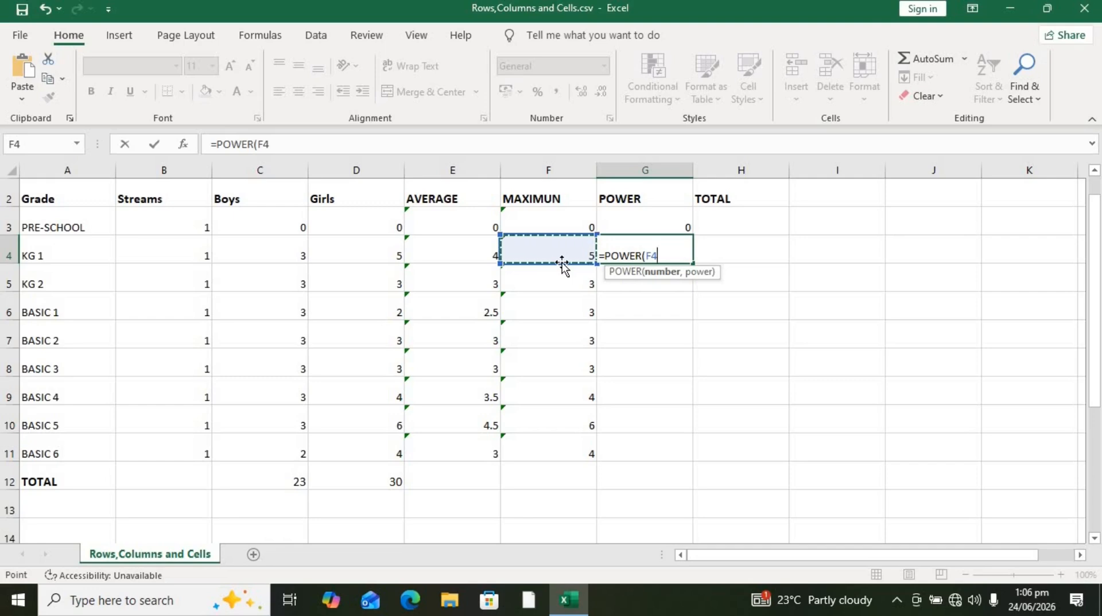
text(,2)
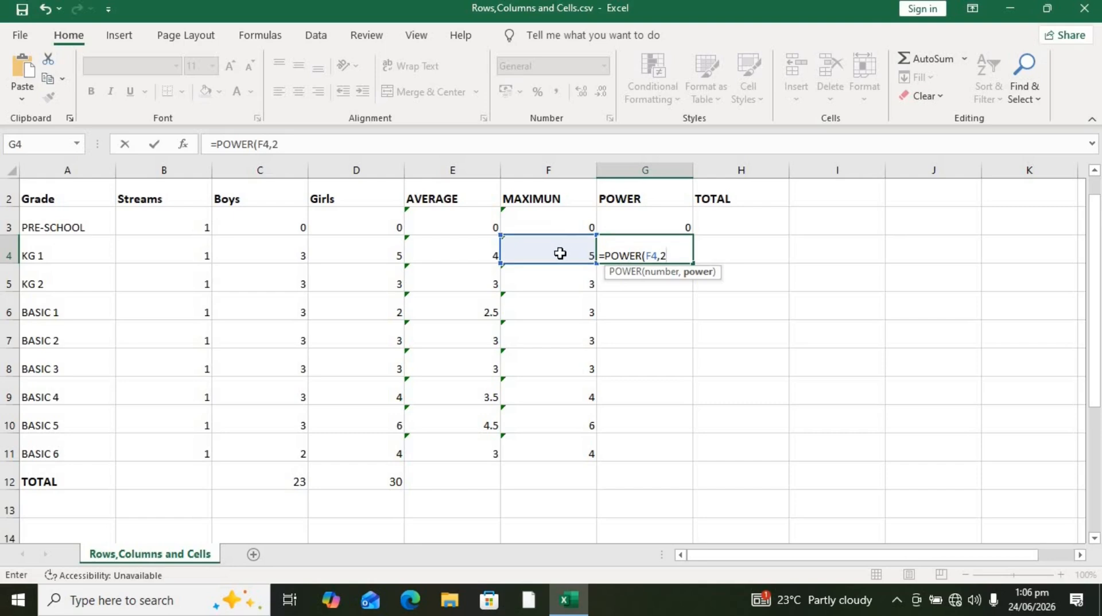
key(Return)
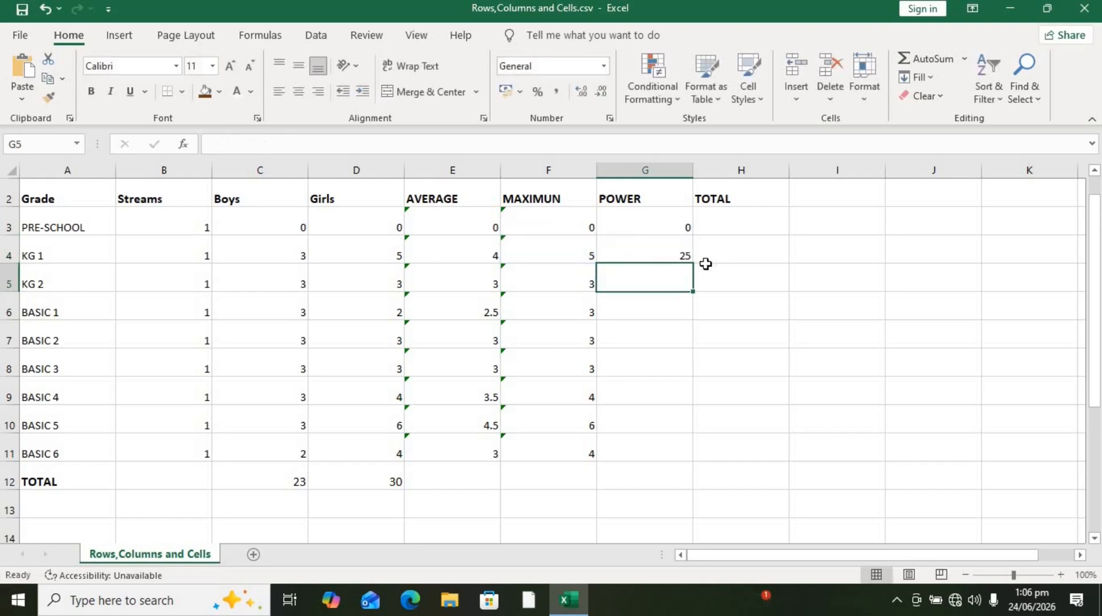
Fill the POWER formula from G4 down through G11 and check the copied formula for Basic 2.
click(690, 259)
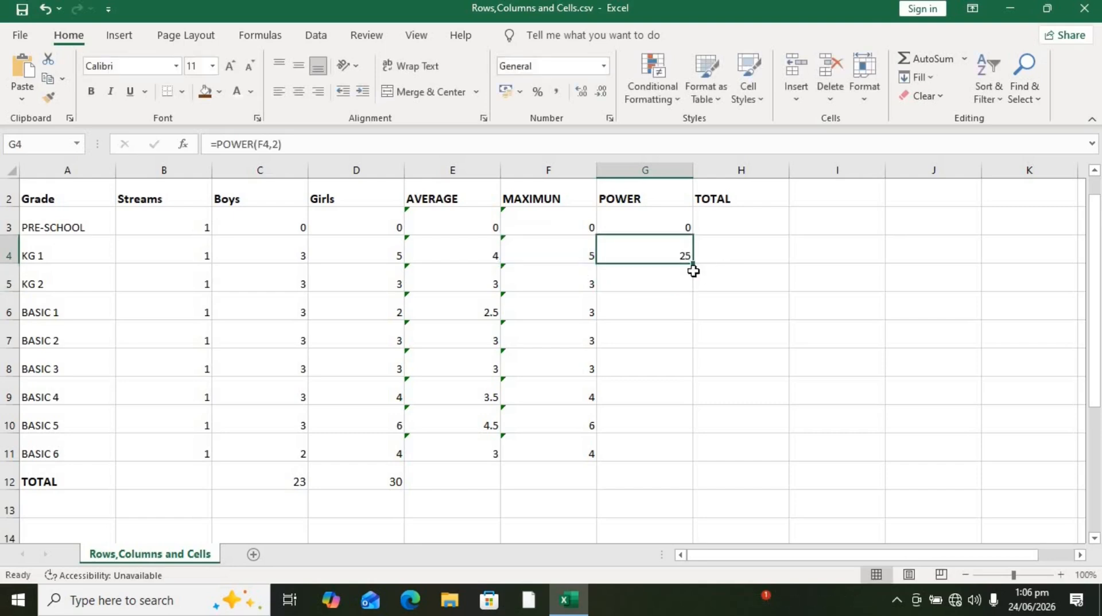
drag(693, 264, 687, 456)
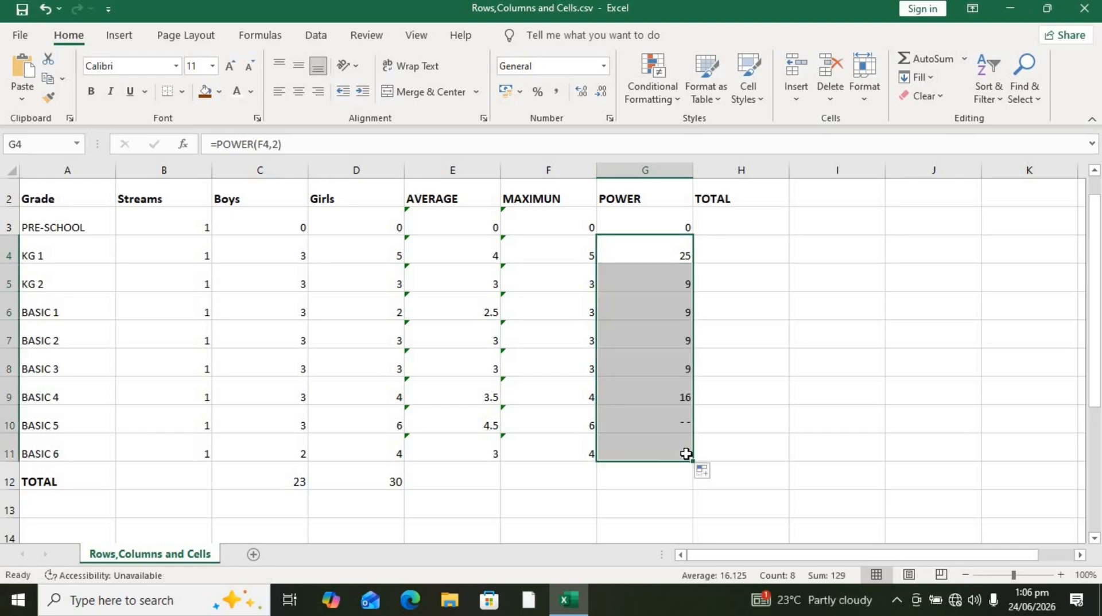
click(662, 341)
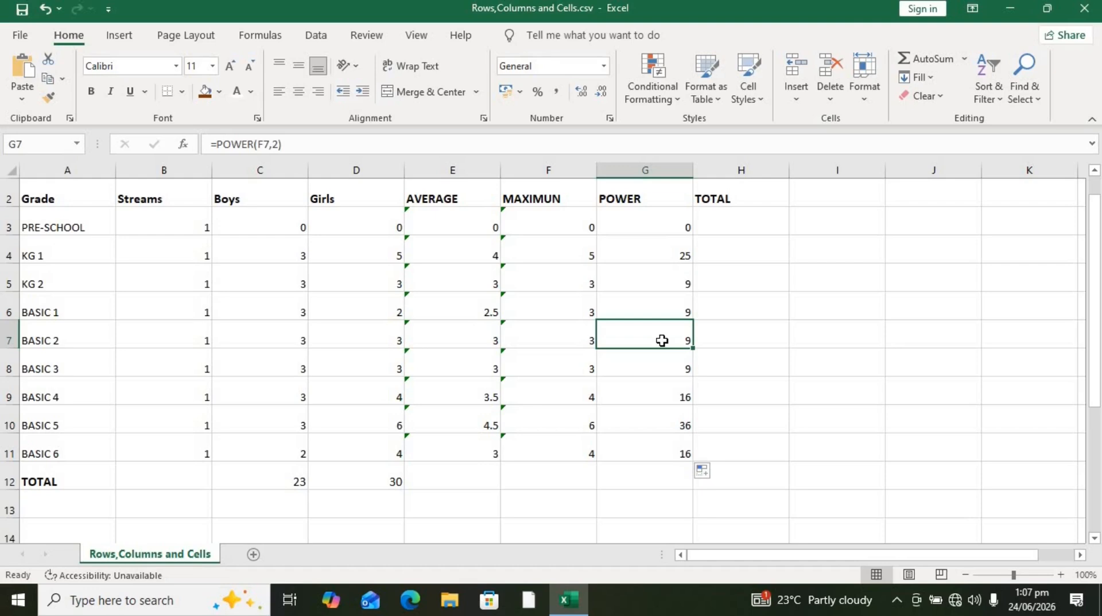
Clear the existing boys and girls totals in C12 and D12.
scroll(661, 341, down, 1)
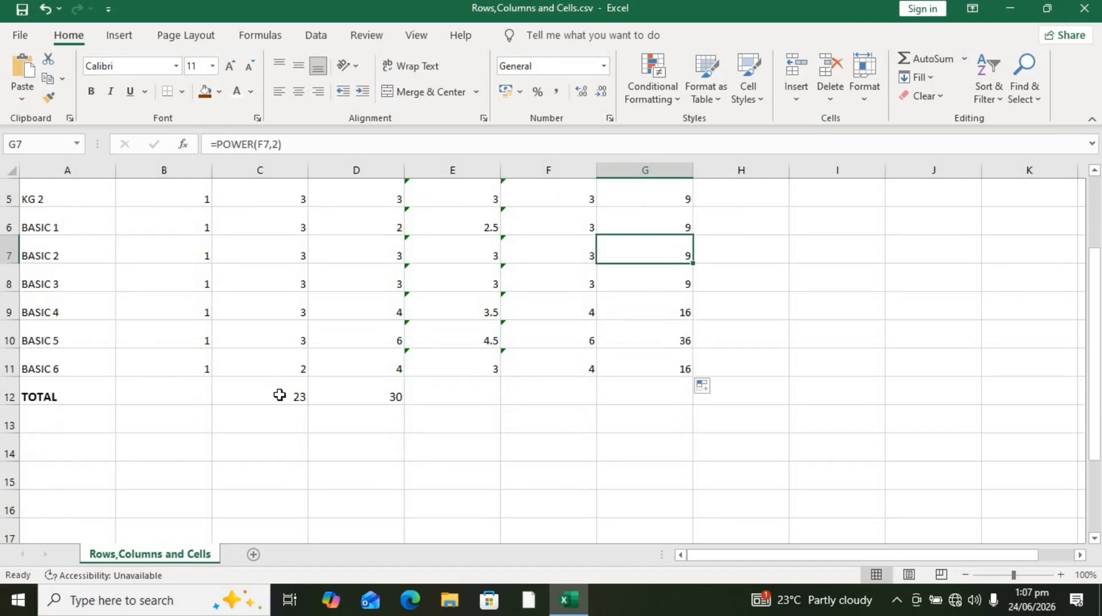
click(279, 395)
key(BackSpace)
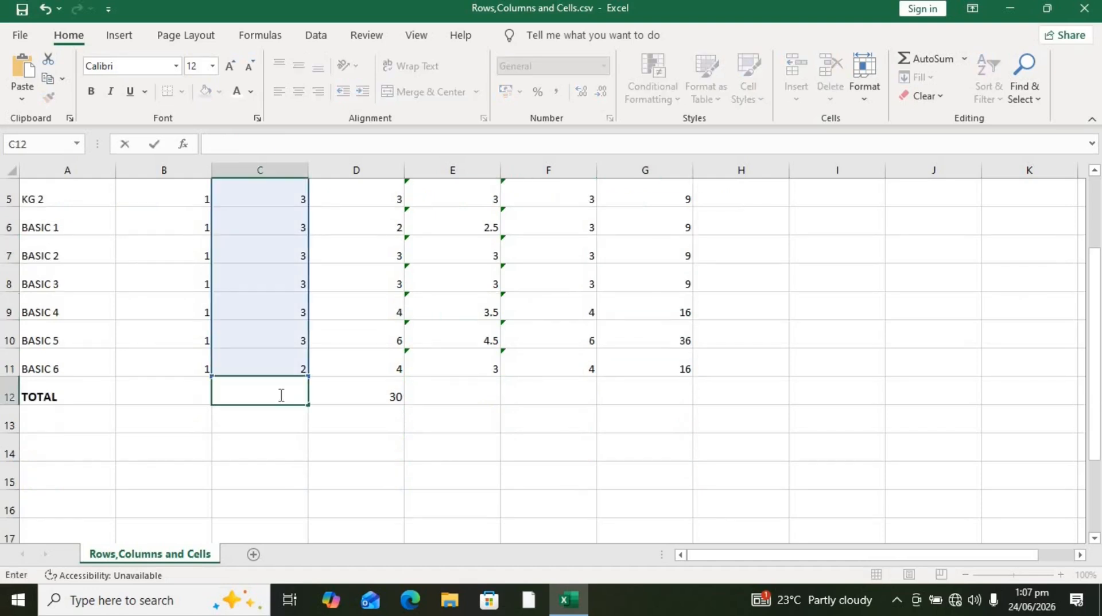
click(393, 385)
key(BackSpace)
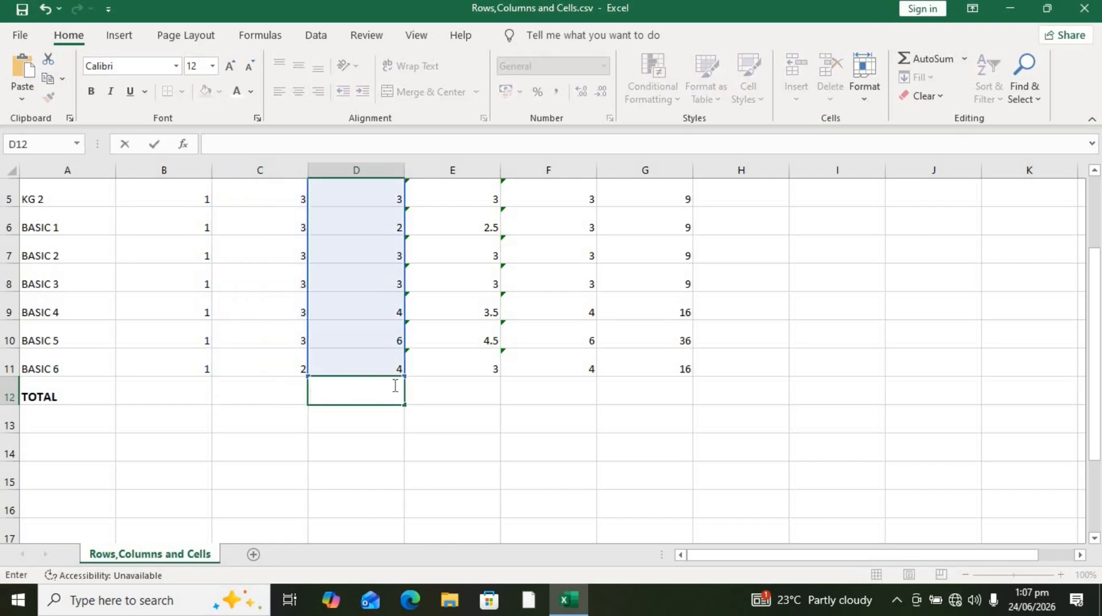
Select the range A3:H12 and apply AutoSum to fill the TOTAL row and TOTAL column at once.
scroll(395, 385, up, 2)
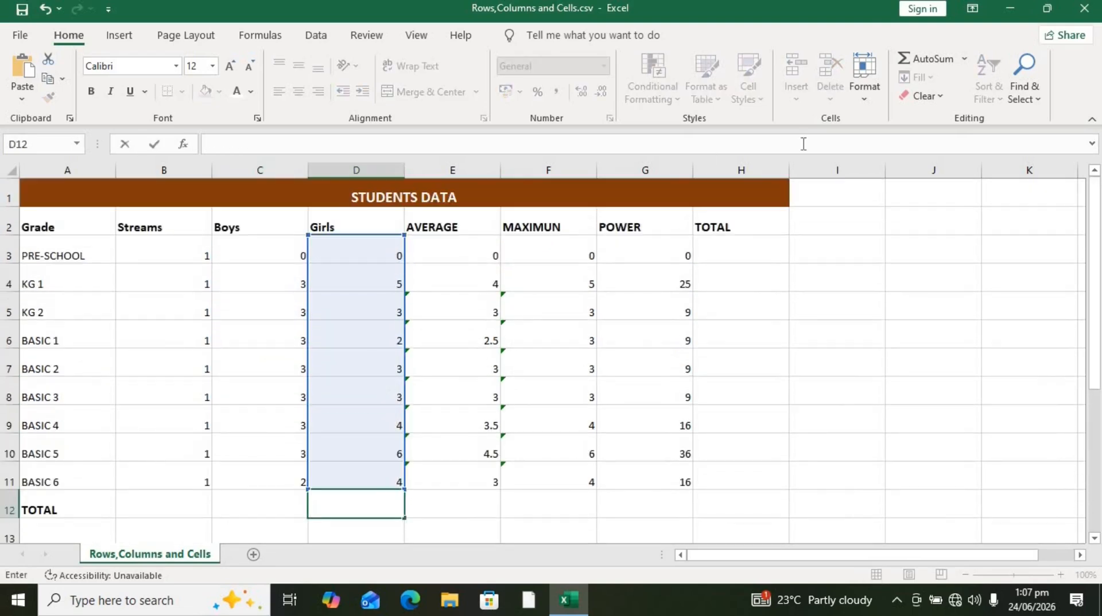
click(754, 259)
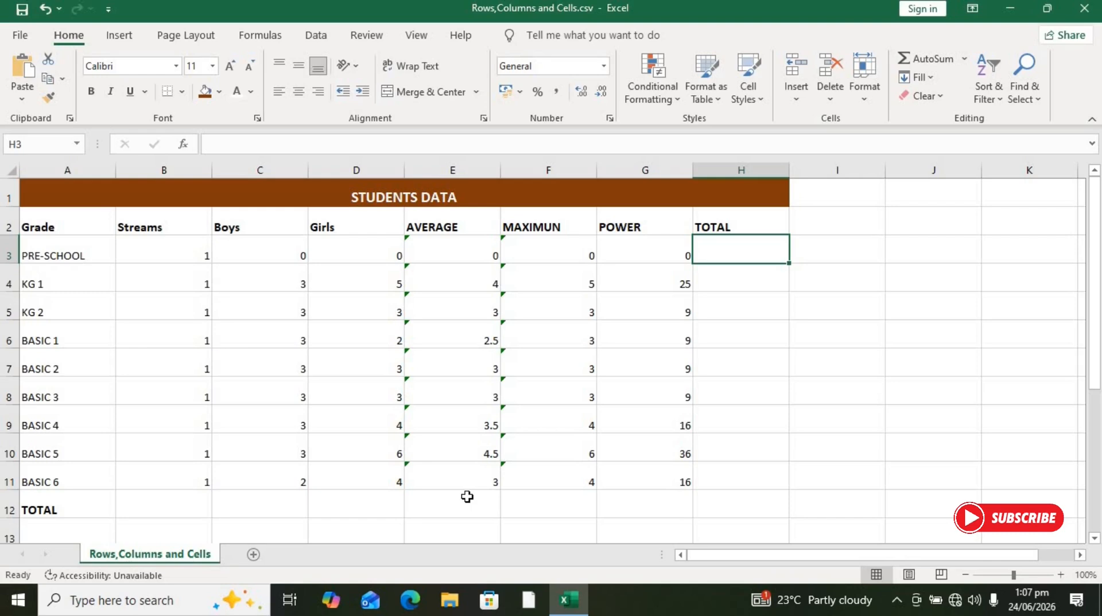
click(96, 259)
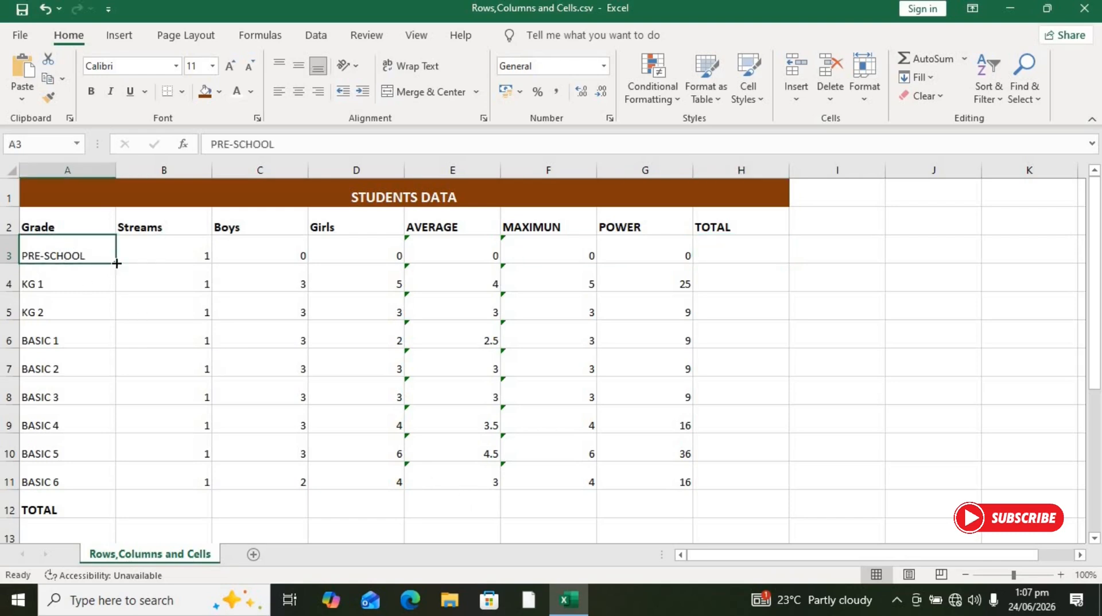
mouse_move(117, 265)
mouse_down()
mouse_move(677, 270)
mouse_move(82, 265)
mouse_move(126, 315)
mouse_move(725, 539)
mouse_move(711, 508)
mouse_move(666, 506)
mouse_move(714, 510)
mouse_up()
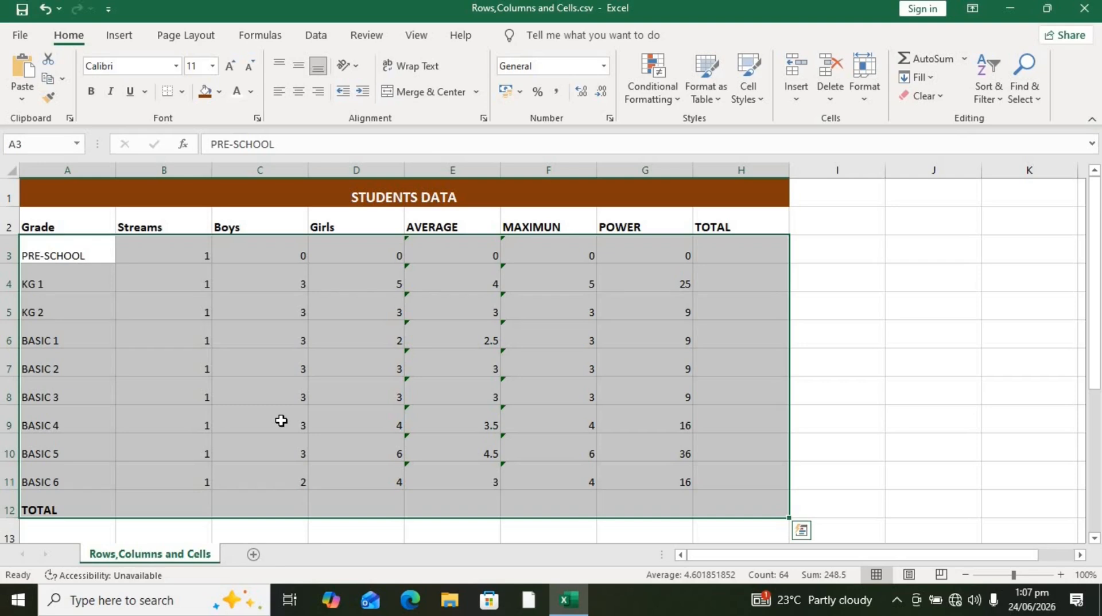
key(alt+equal)
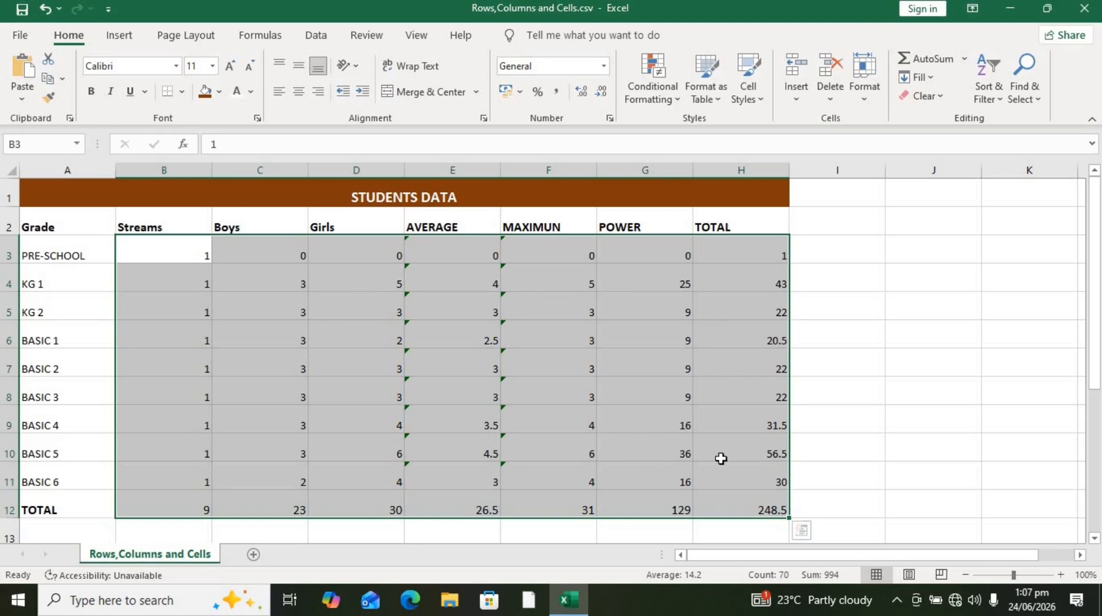
Examine the totals in row 12 and column H, including the SUM formulas in G12 and H12.
click(408, 395)
scroll(407, 395, down, 2)
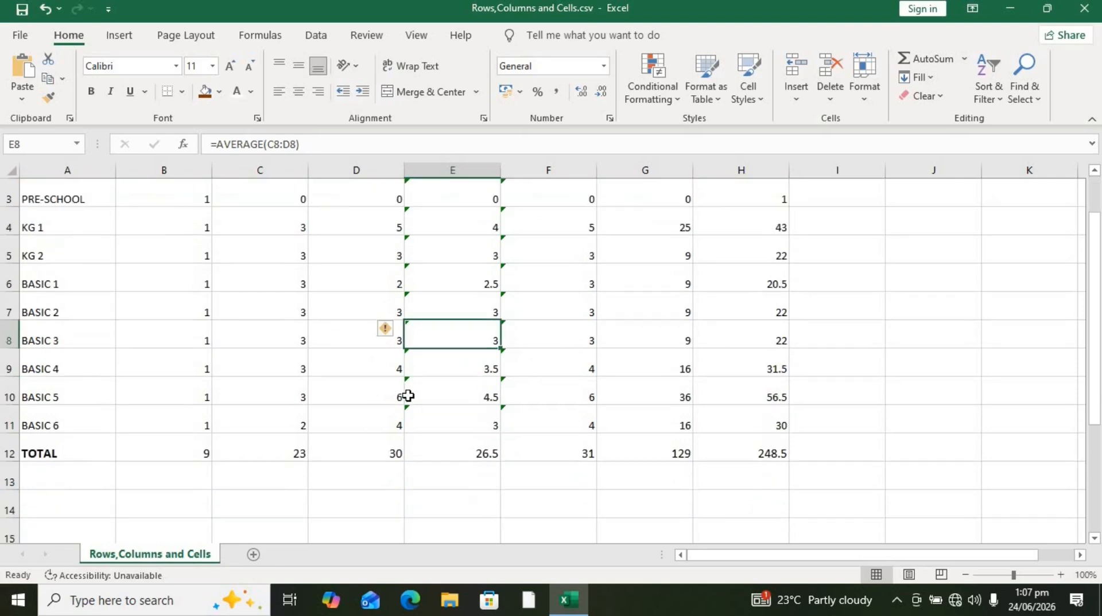
click(647, 456)
scroll(649, 461, up, 1)
scroll(649, 461, up, 1)
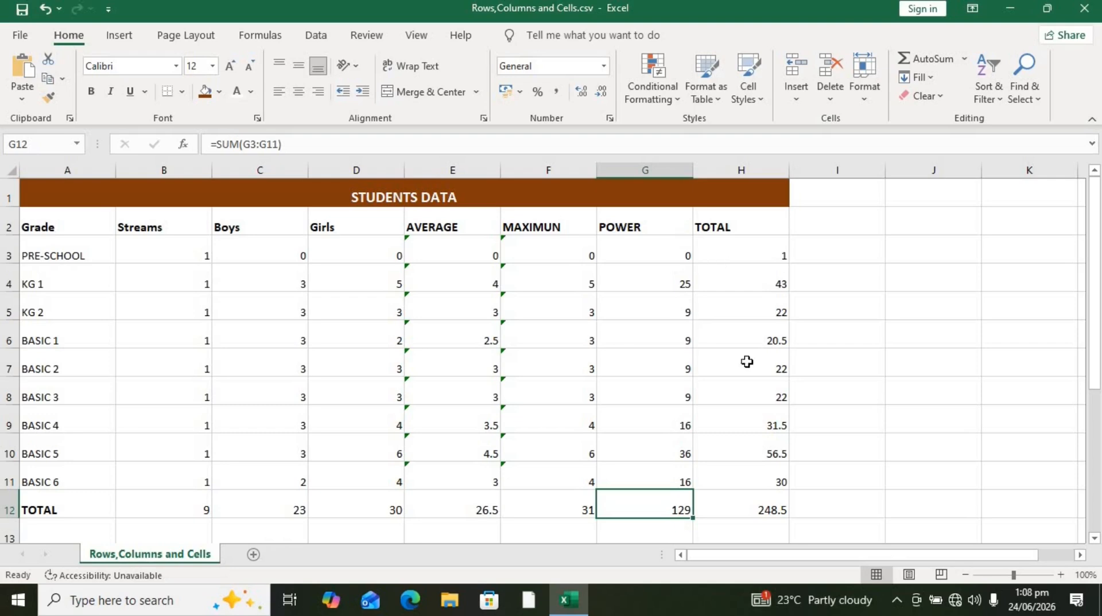
scroll(749, 492, down, 1)
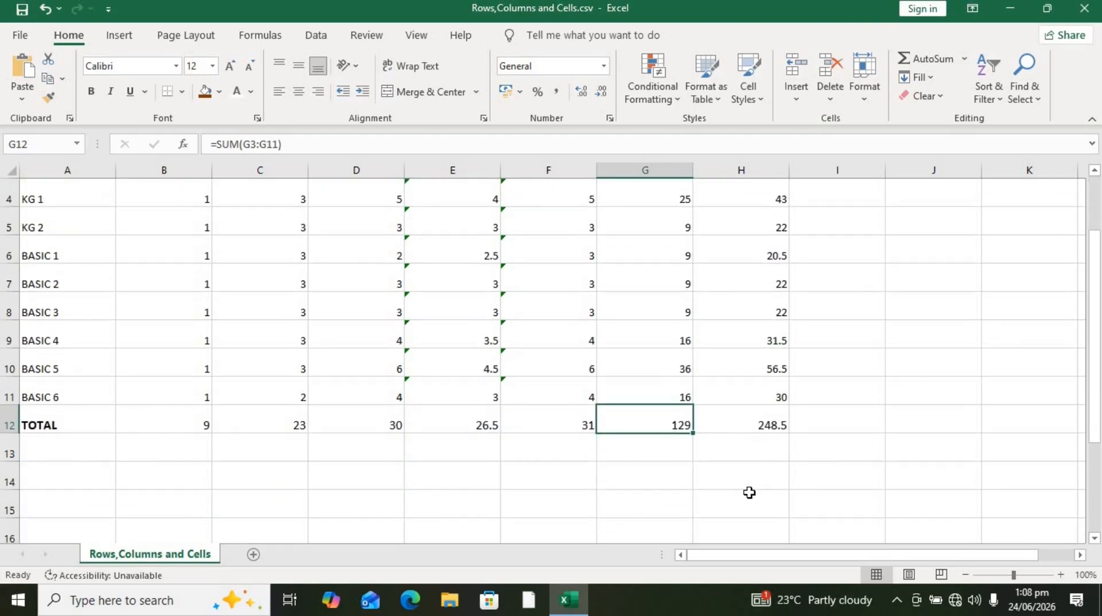
scroll(749, 492, up, 1)
key(Right)
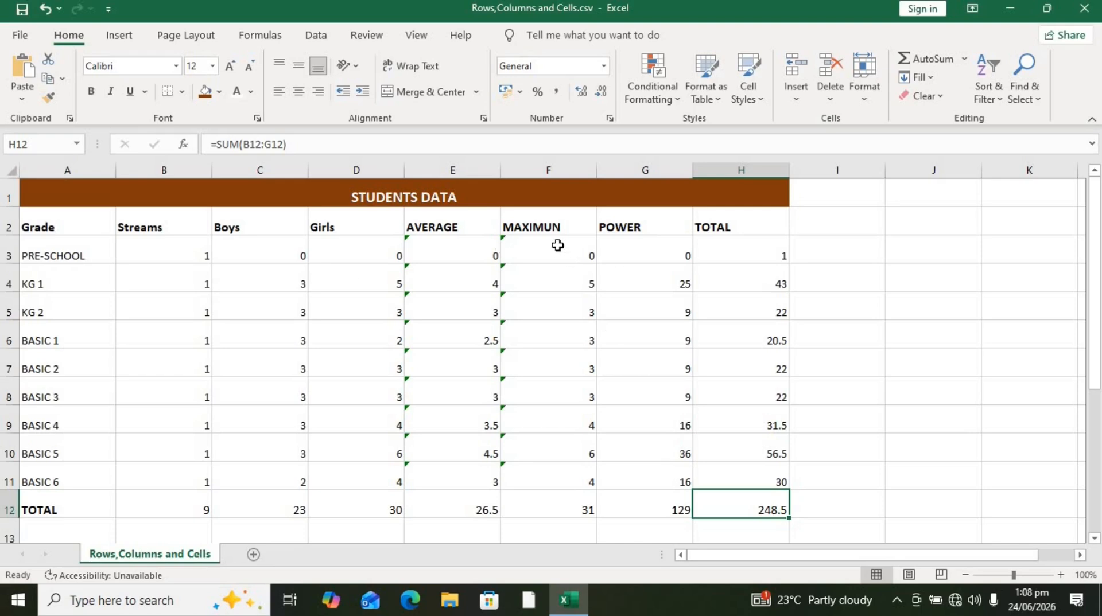
Replace the pre-school total in H3 with a PRODUCT formula that multiplies F4 by G4.
click(739, 247)
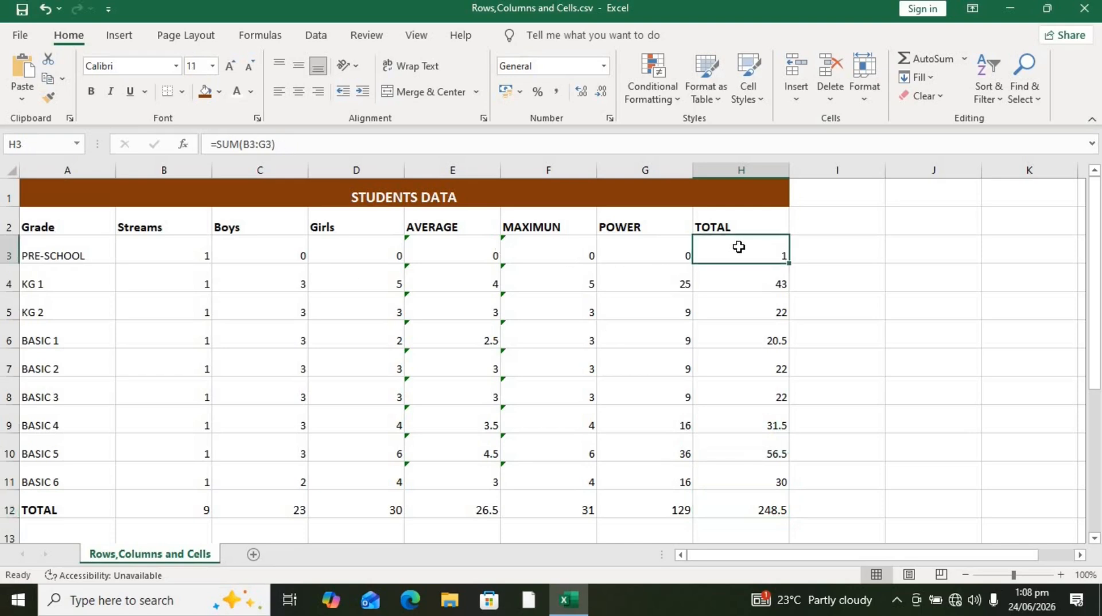
key(BackSpace)
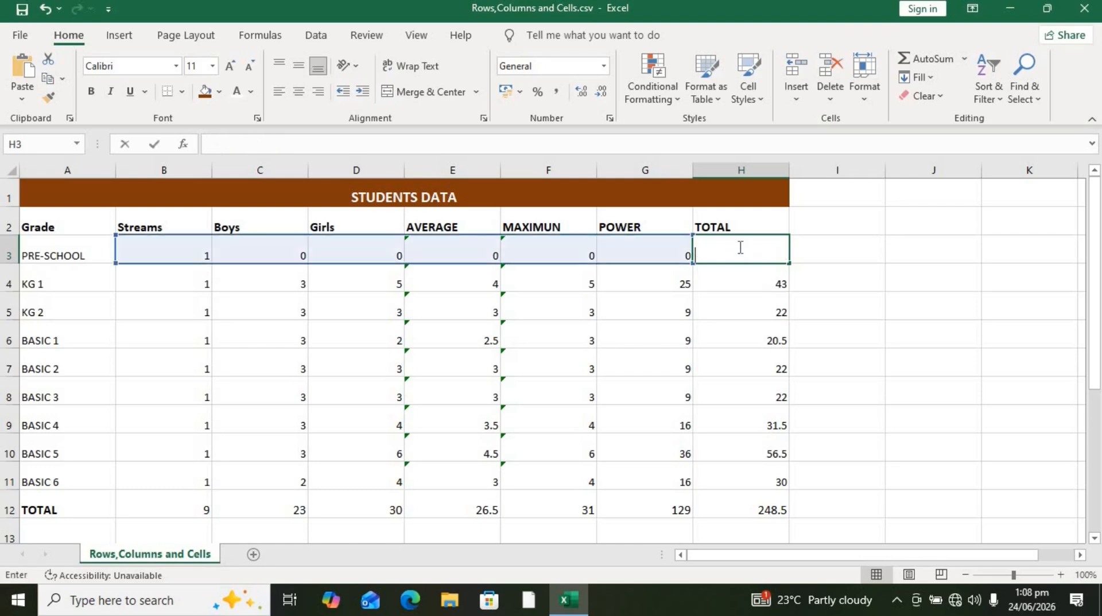
text(=)
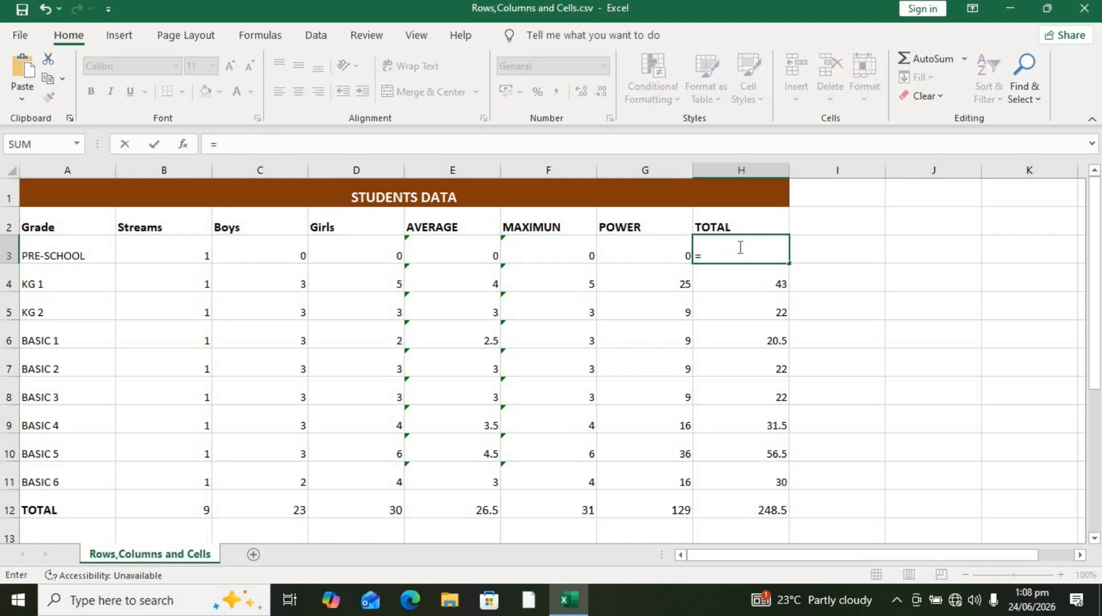
text(PRO)
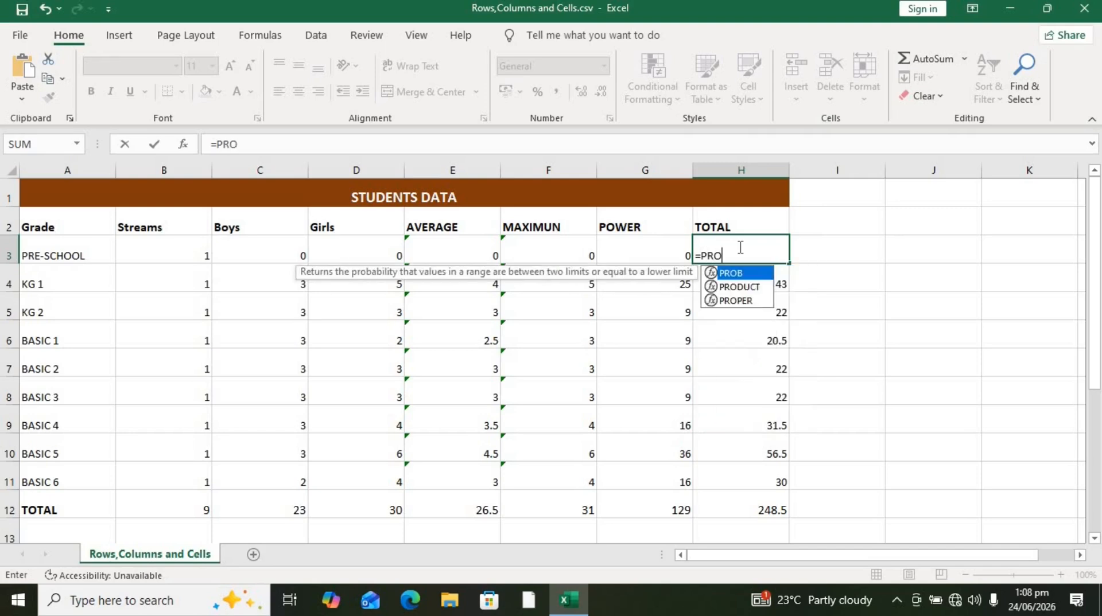
key(Down)
key(Tab)
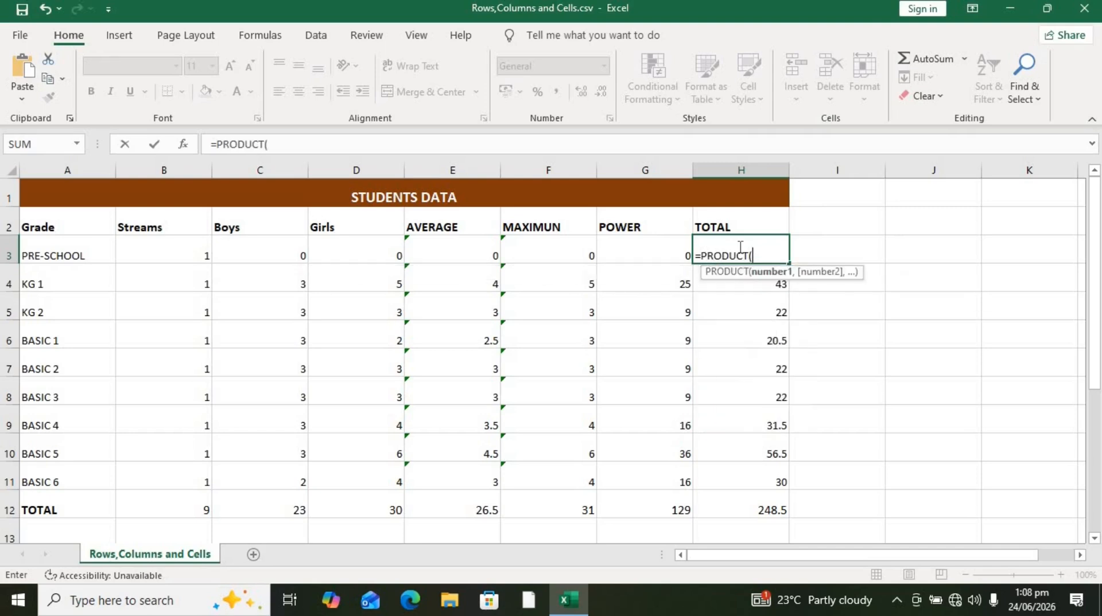
click(557, 280)
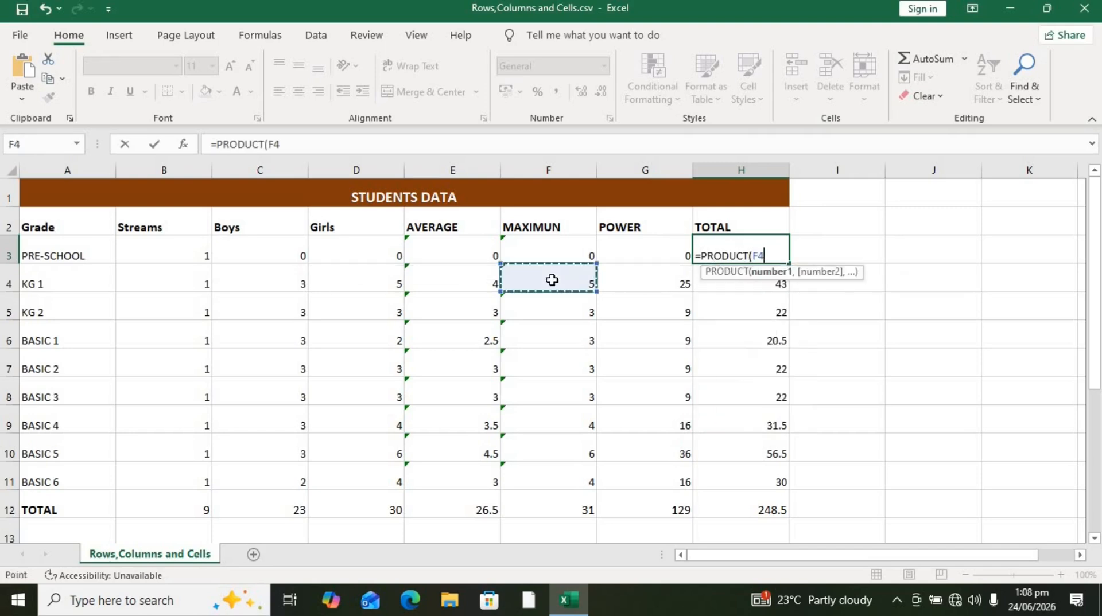
text(,)
click(631, 284)
key(Return)
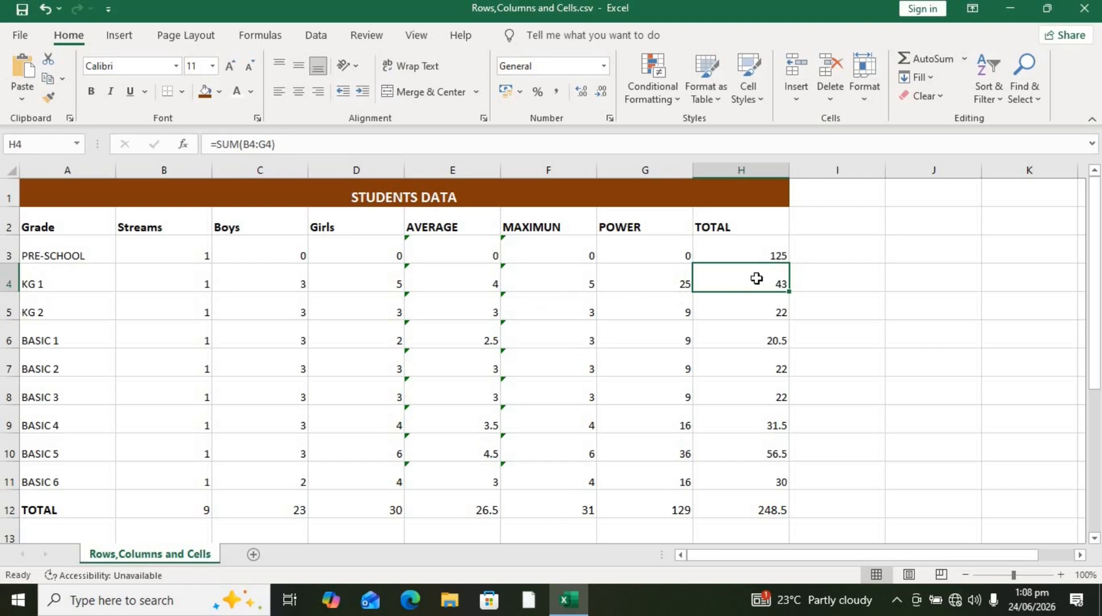
Undo the PRODUCT formula in H3 and the AutoSum totals across the table.
key(ctrl+z)
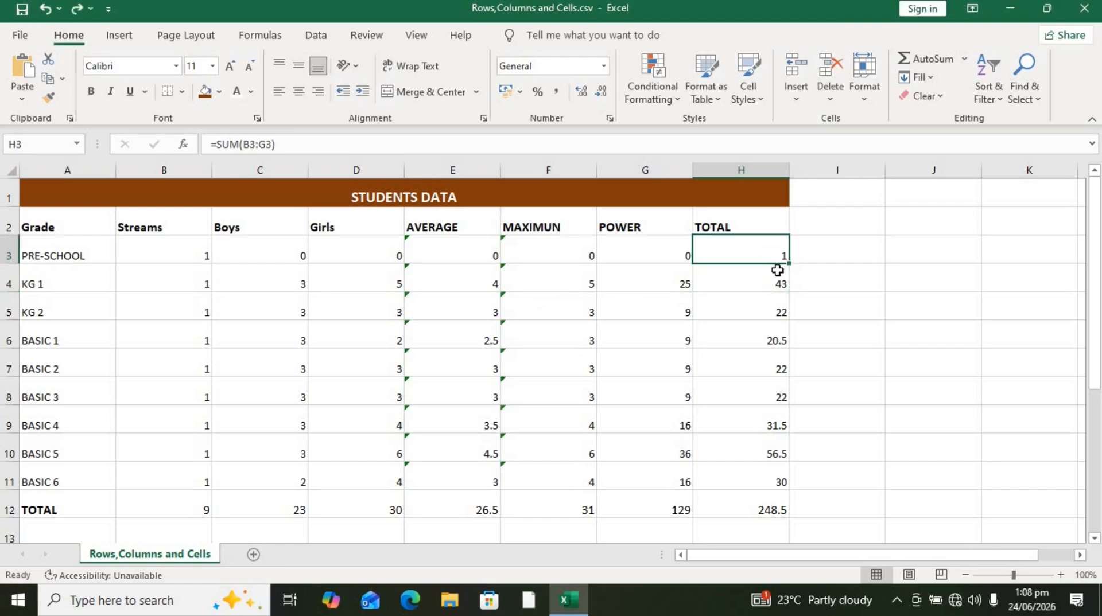
key(ctrl+z)
key(ctrl+z)
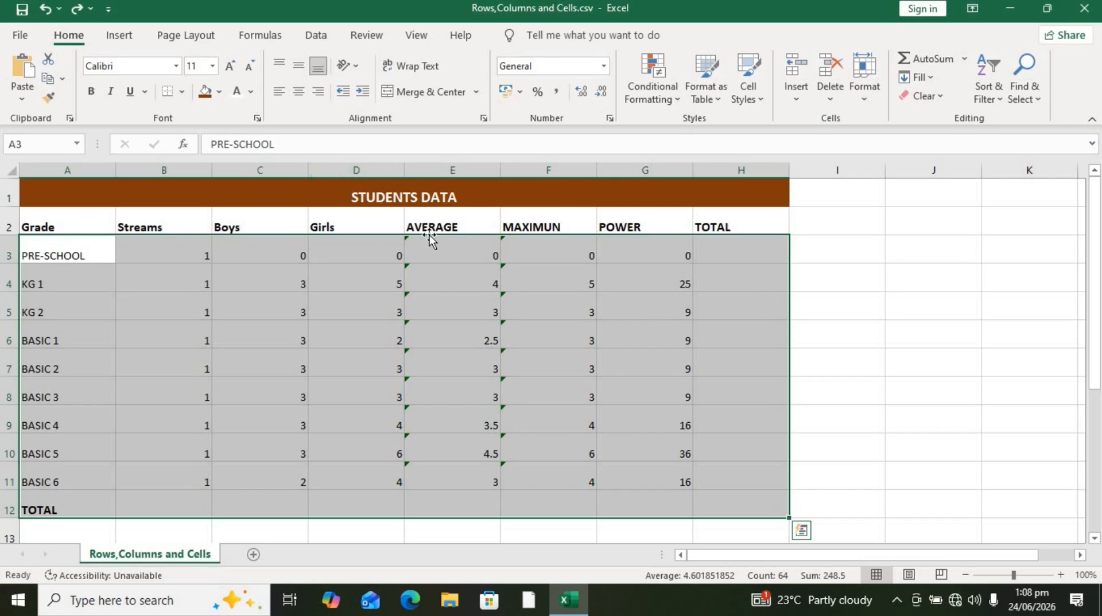
Reapply AutoSum to the selected range A3:H12 to restore every row and column total, and deselect the table.
key(alt)
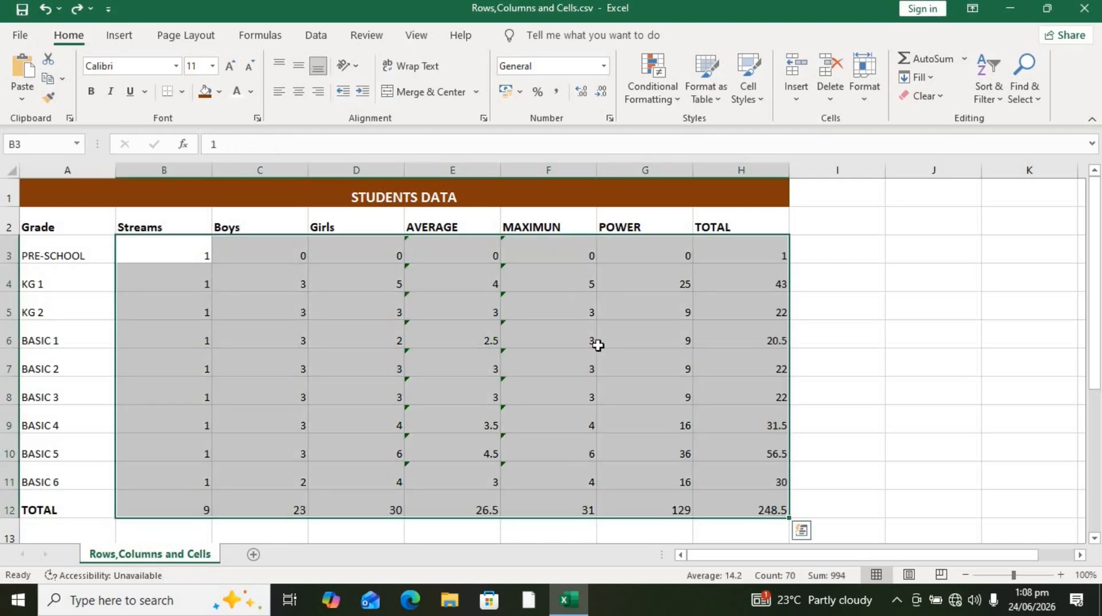
click(910, 418)
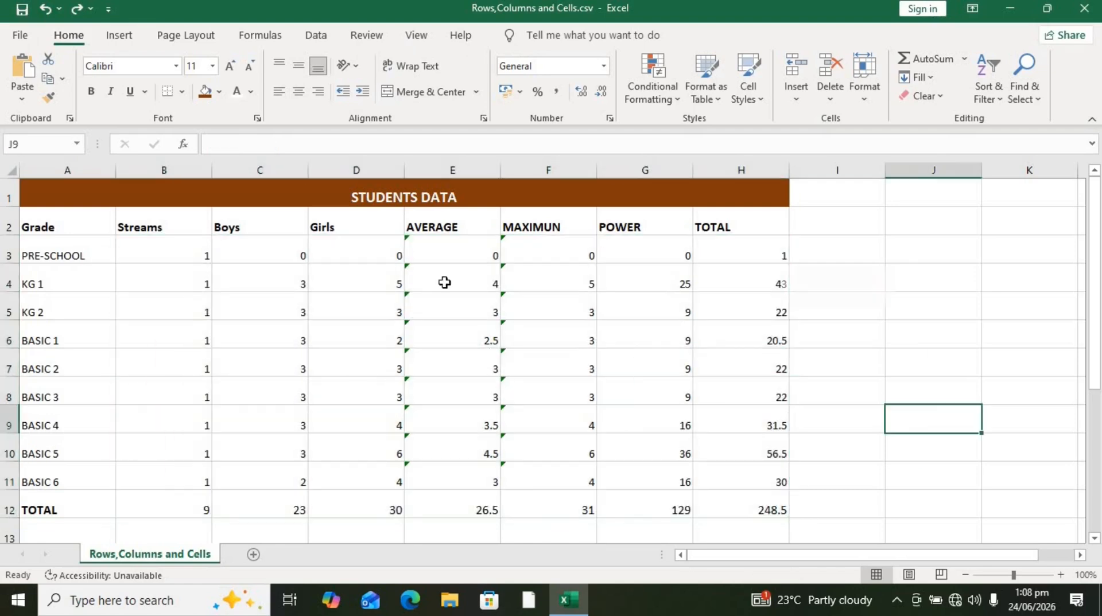